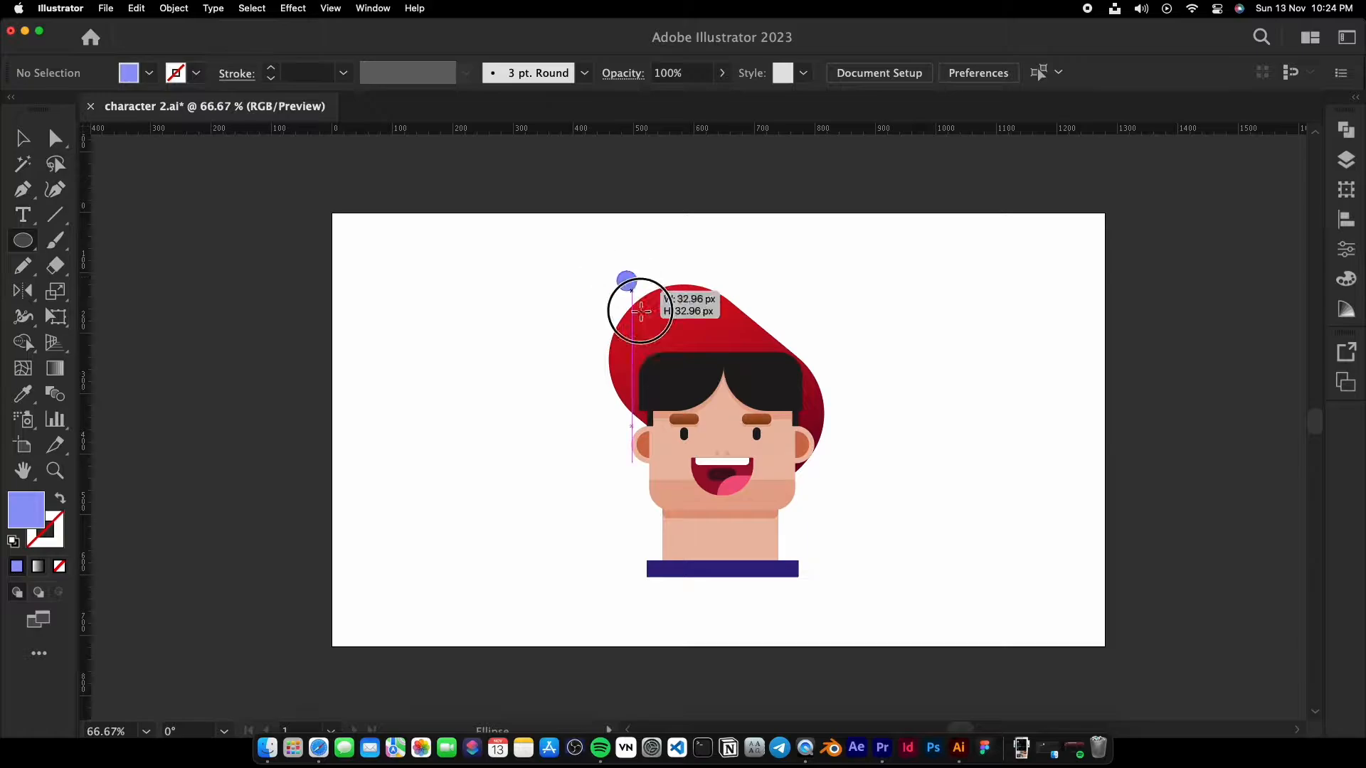
Send the large periwinkle circle behind the character illustration and position it as a round backdrop around the head.
{"action": "key", "text": "v"}
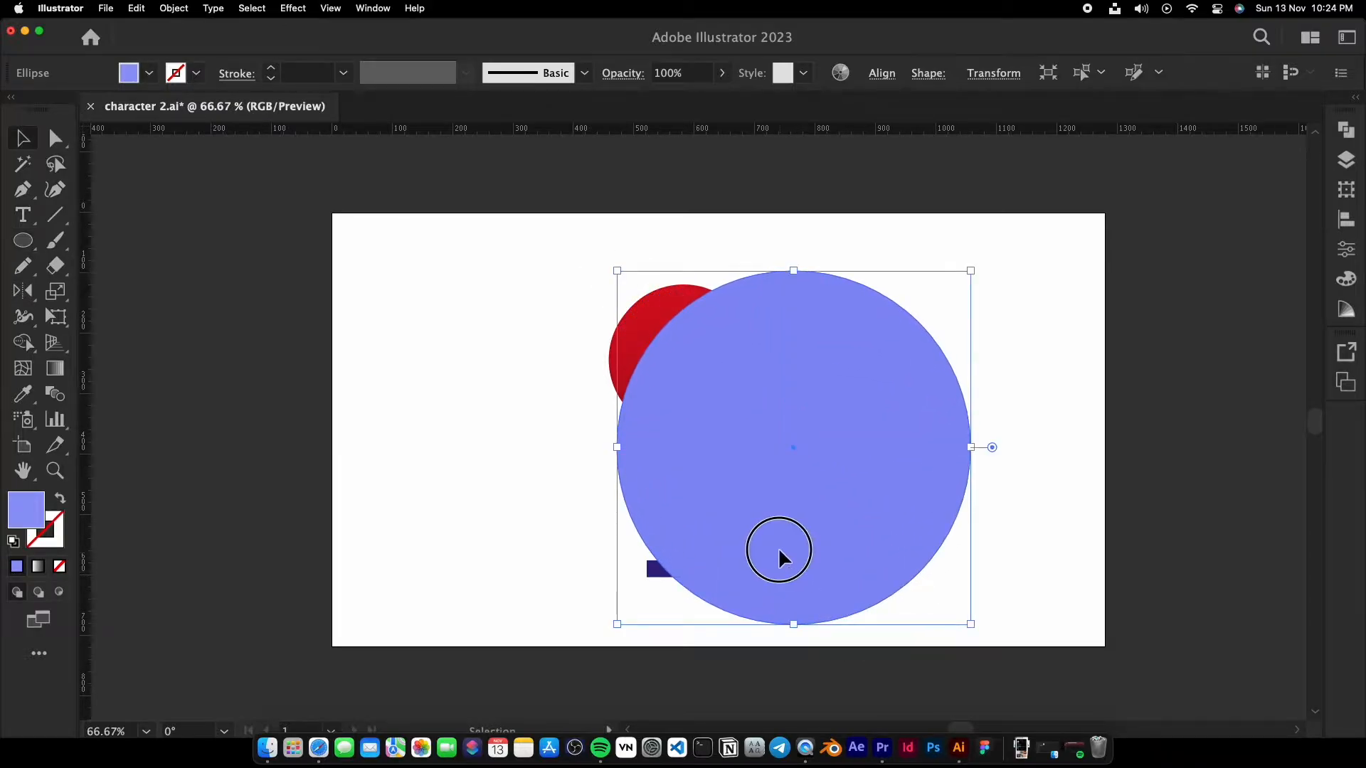
{"action": "left_click_drag", "start_coordinate": [780, 558], "coordinate": [685, 533]}
{"action": "right_click", "coordinate": [689, 497]}
{"action": "mouse_move", "coordinate": [782, 654]}
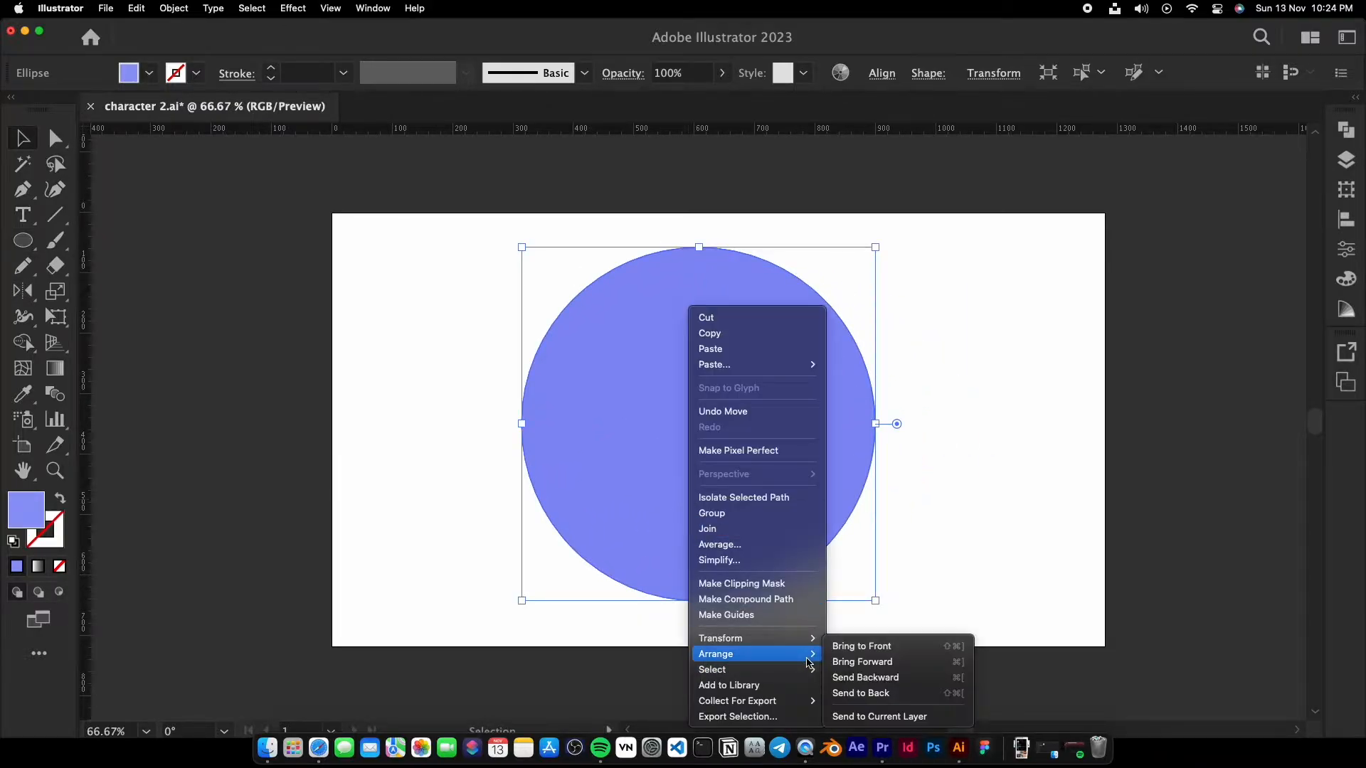
{"action": "left_click", "coordinate": [864, 693]}
{"action": "left_click_drag", "start_coordinate": [817, 515], "coordinate": [831, 529]}
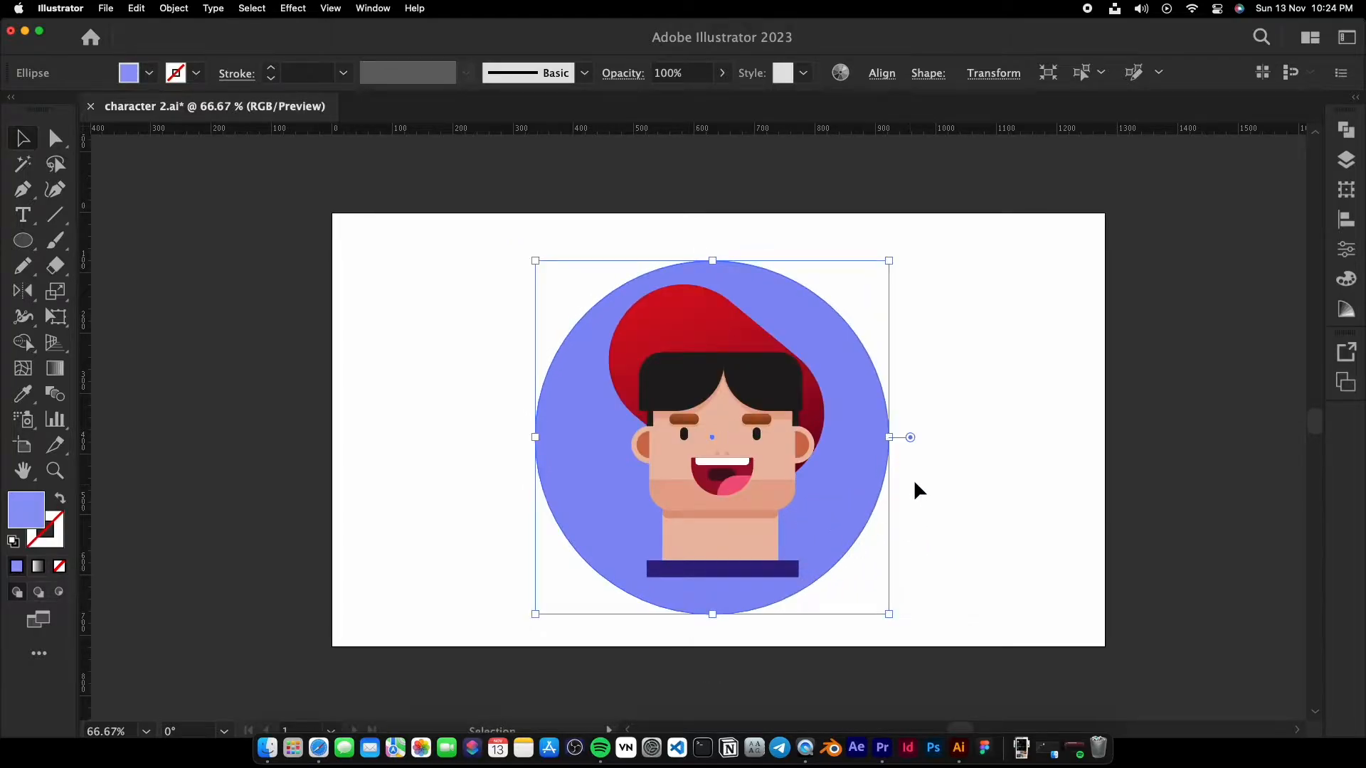
{"action": "left_click", "coordinate": [980, 455]}
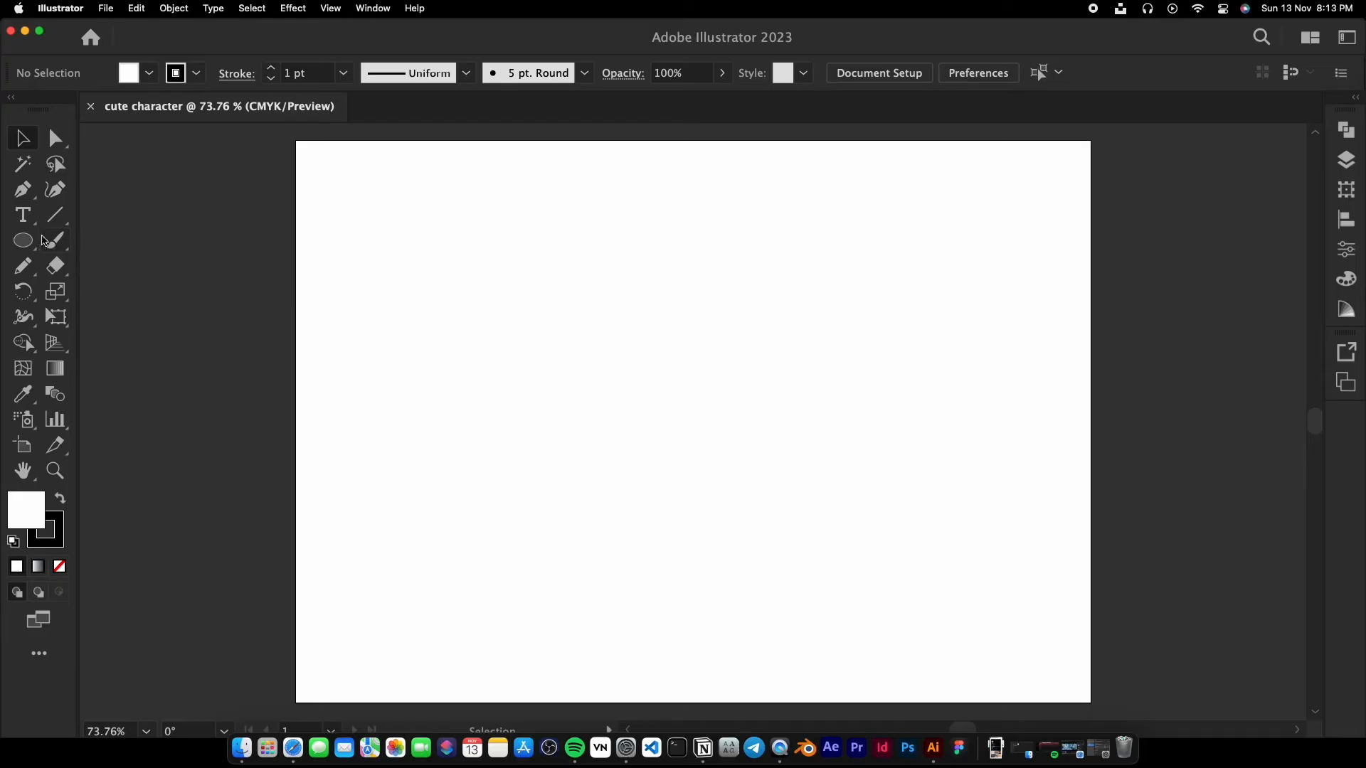
Draw a large circle near the middle of the artboard, remove its stroke and fill it with green.
{"action": "left_click_drag", "start_coordinate": [591, 308], "coordinate": [778, 484]}
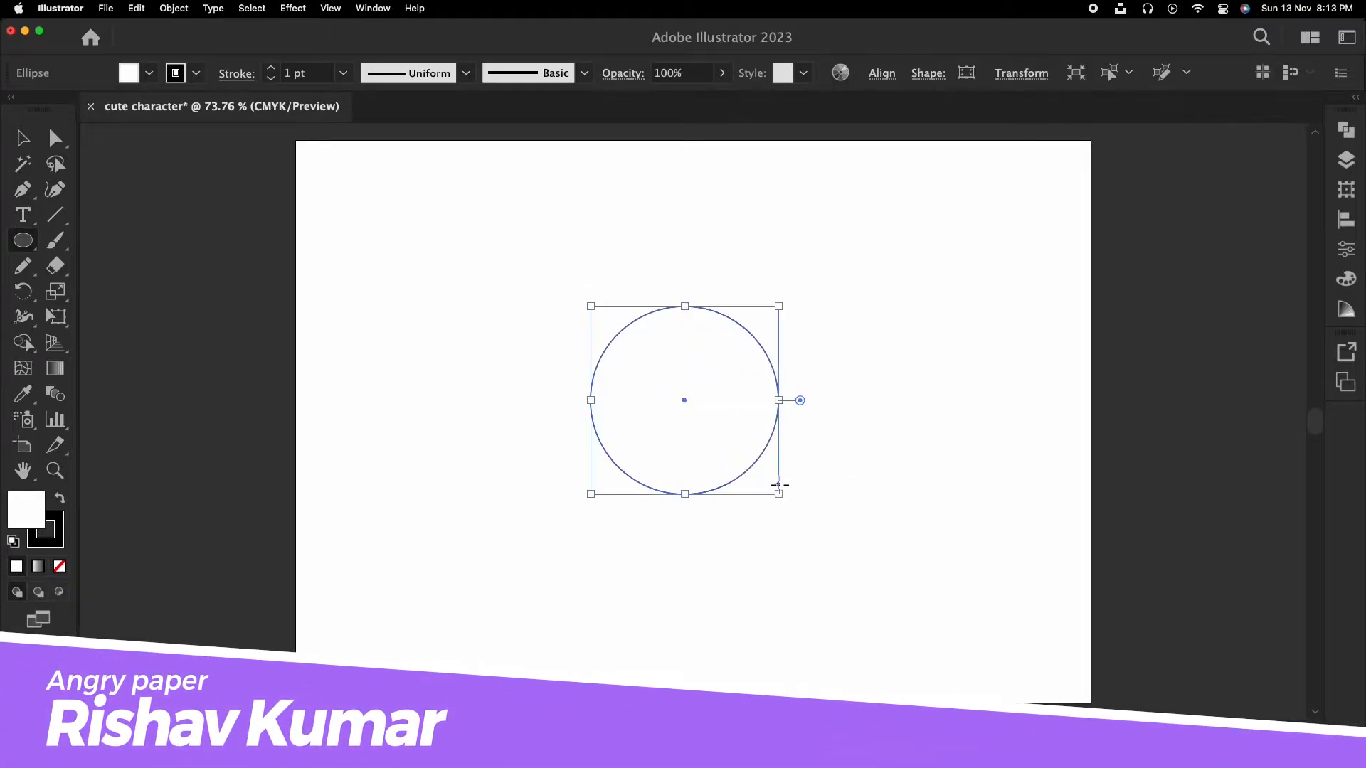
{"action": "key", "text": "v"}
{"action": "left_click", "coordinate": [57, 539]}
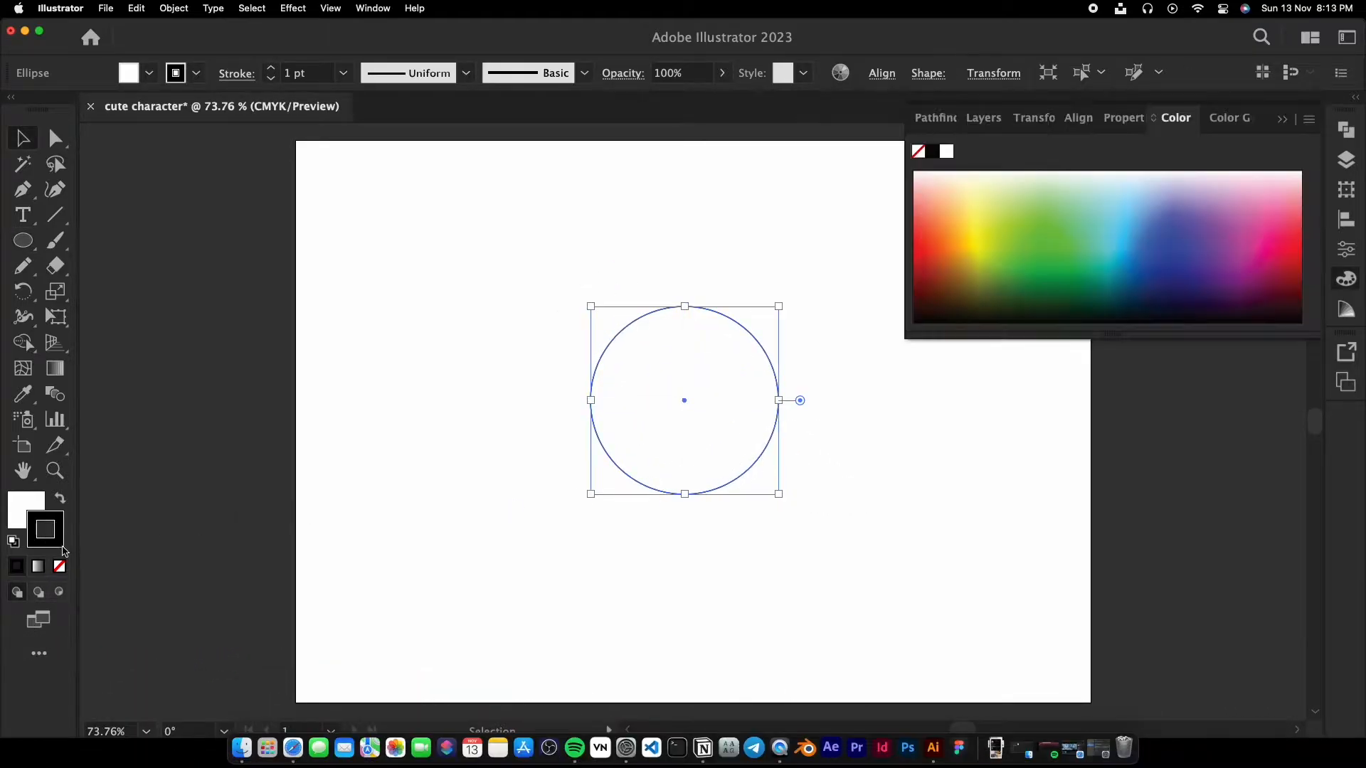
{"action": "left_click", "coordinate": [59, 565]}
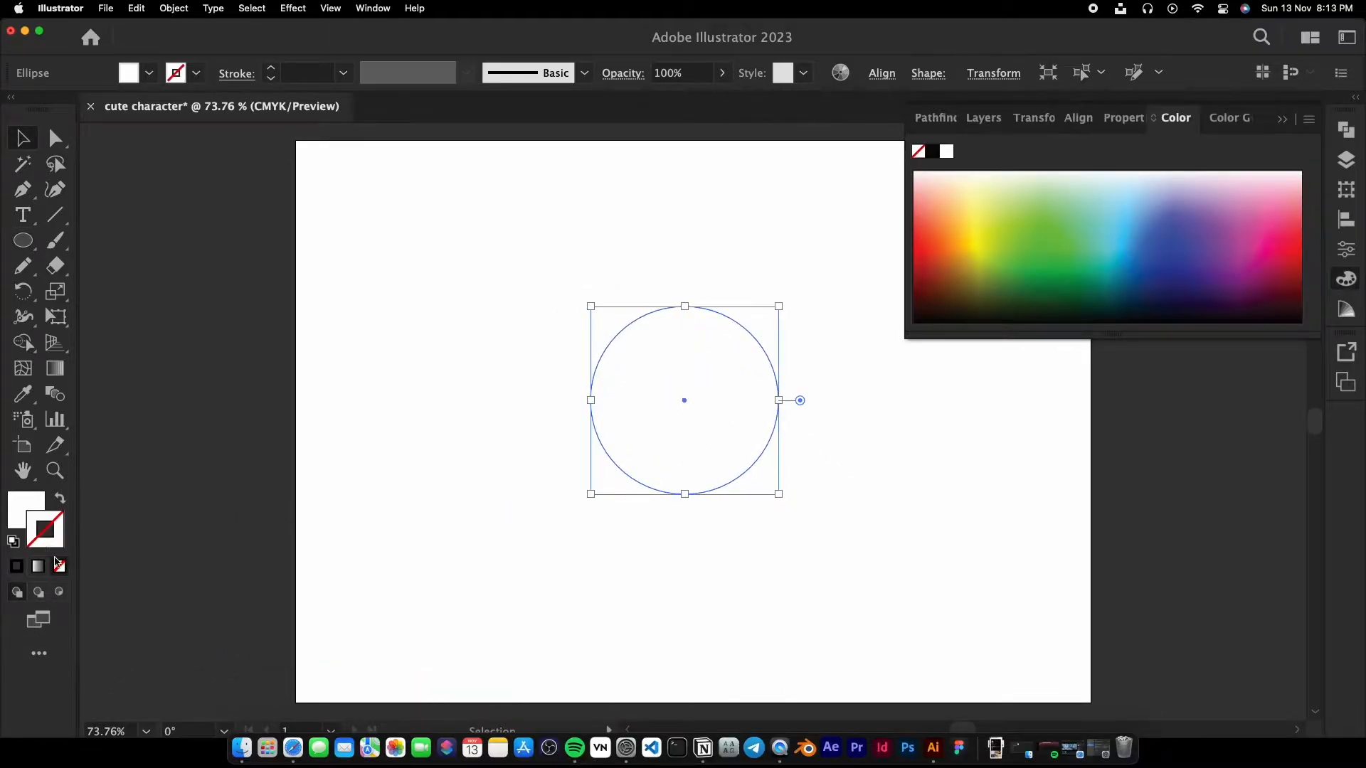
{"action": "left_click", "coordinate": [1060, 232]}
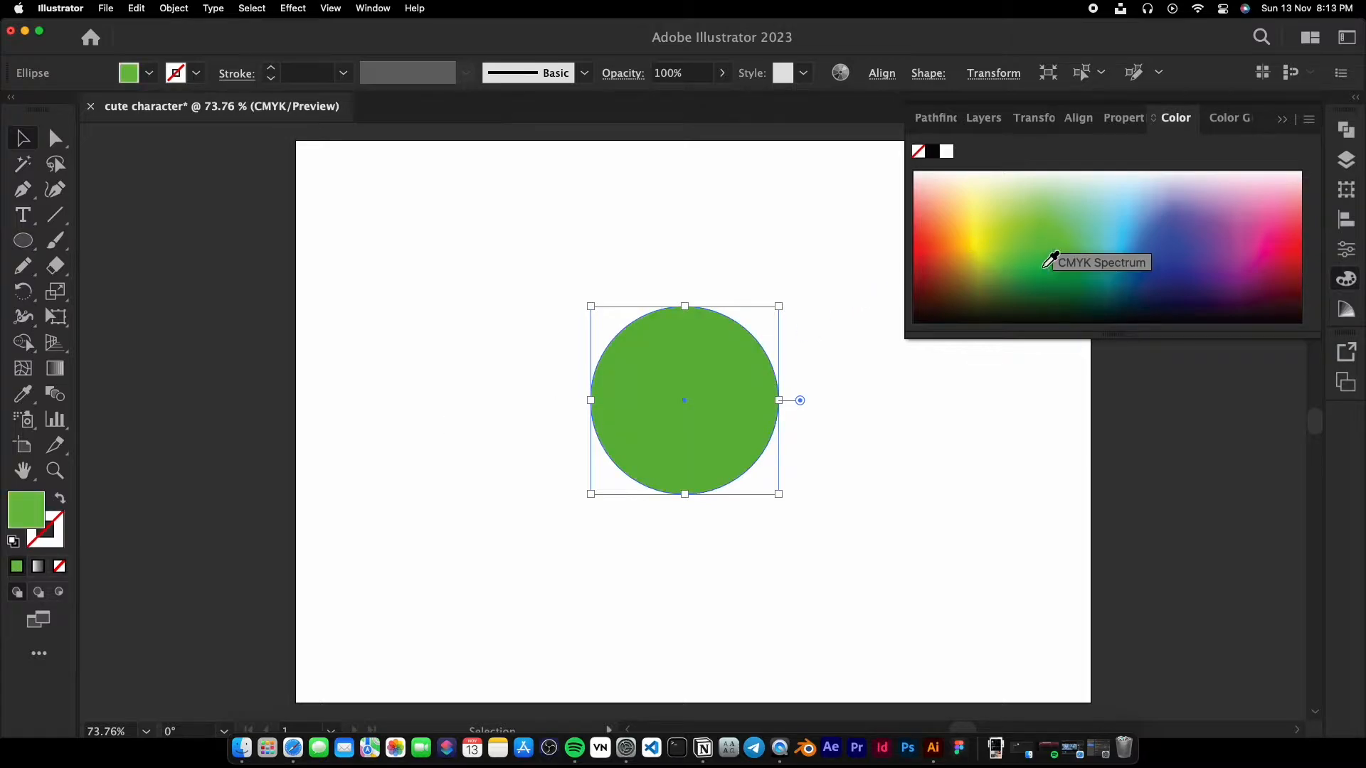
{"action": "left_click", "coordinate": [436, 243]}
Centre the green circle on the artboard both vertically and horizontally.
{"action": "scroll", "coordinate": [748, 369], "scroll_direction": "up", "scroll_amount": 2}
{"action": "scroll", "coordinate": [761, 421], "scroll_direction": "down", "scroll_amount": 2}
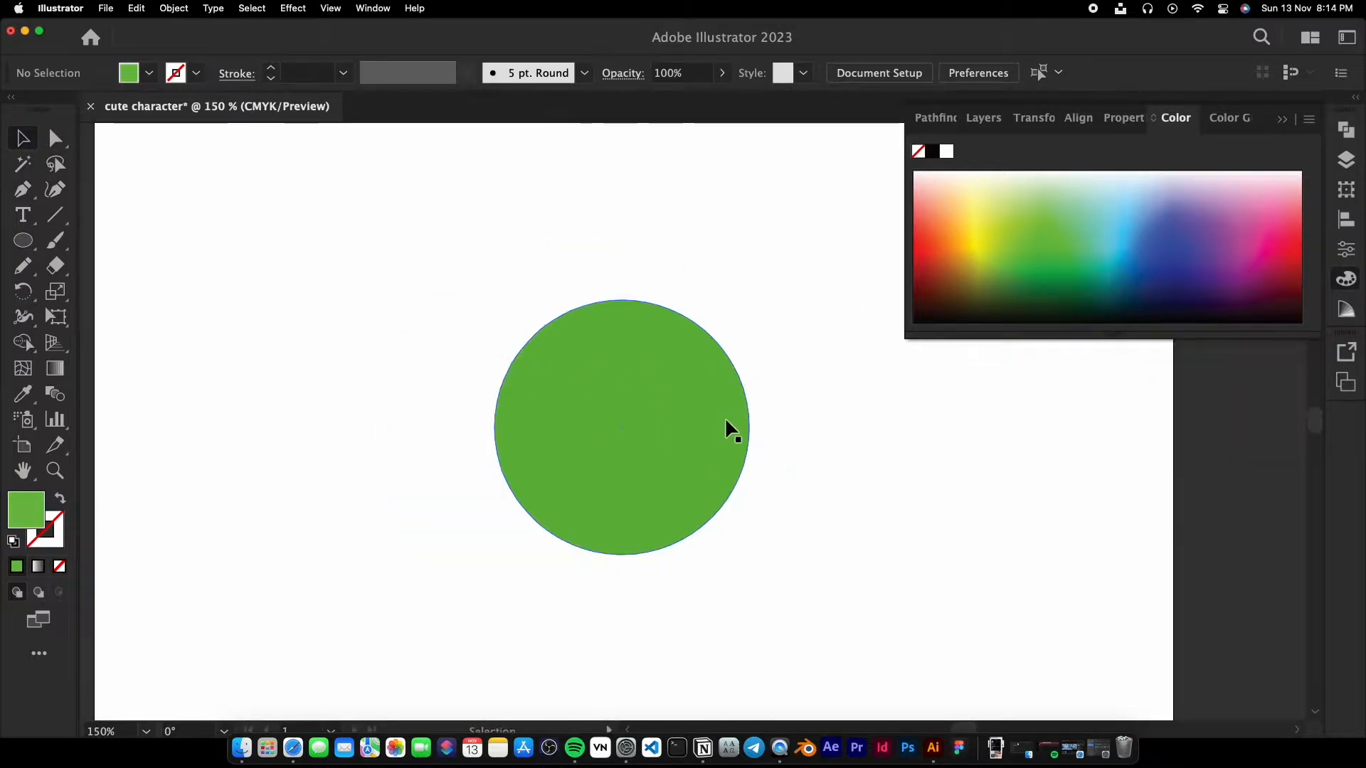
{"action": "left_click_drag", "start_coordinate": [746, 436], "coordinate": [774, 432]}
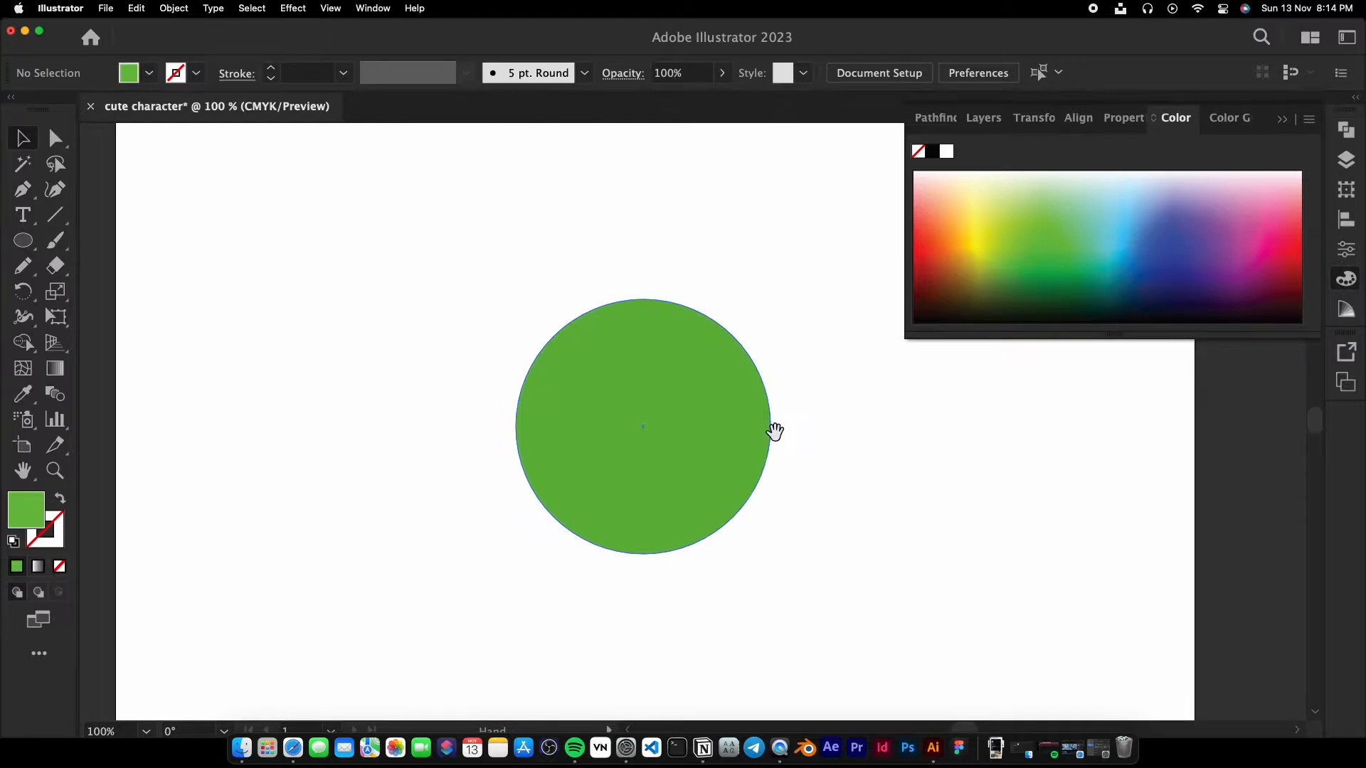
{"action": "left_click", "coordinate": [1278, 119]}
{"action": "left_click_drag", "start_coordinate": [923, 399], "coordinate": [944, 404]}
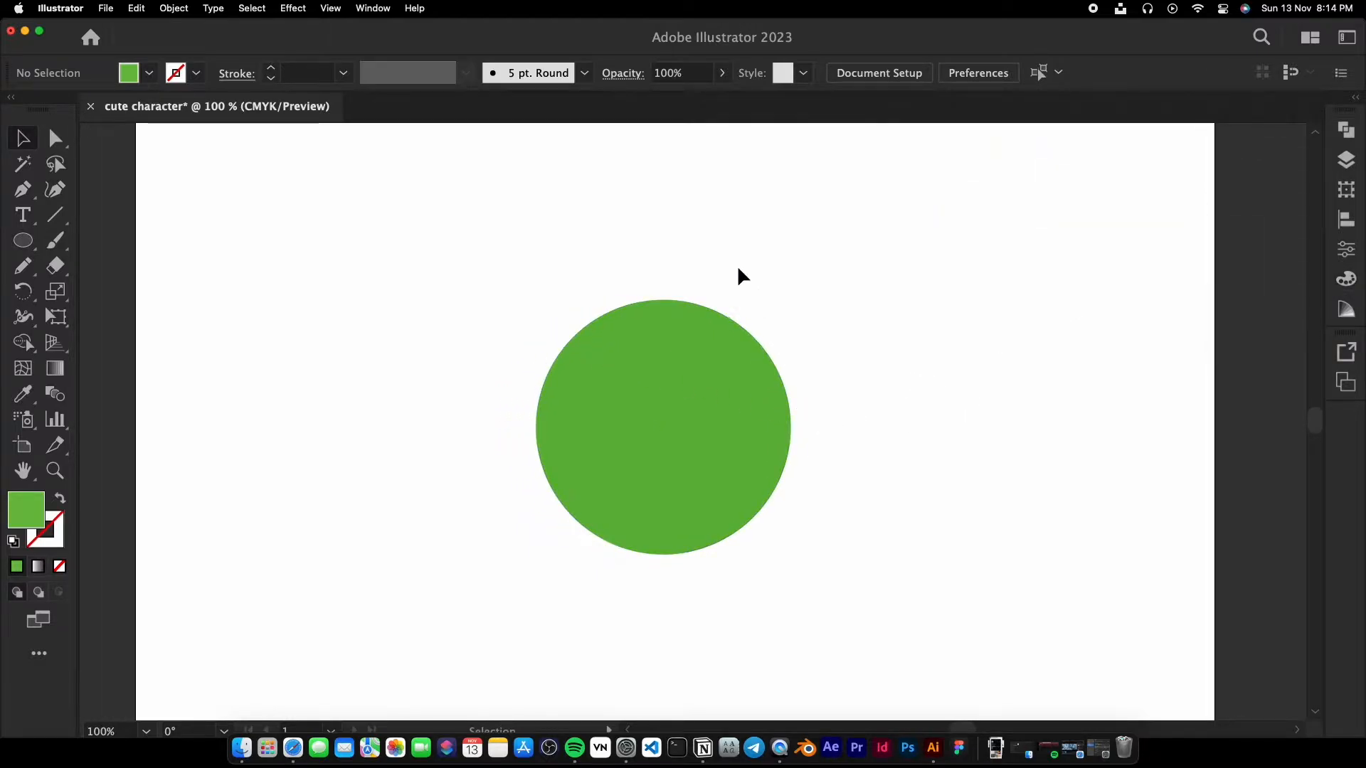
{"action": "left_click", "coordinate": [703, 349]}
{"action": "left_click", "coordinate": [881, 80]}
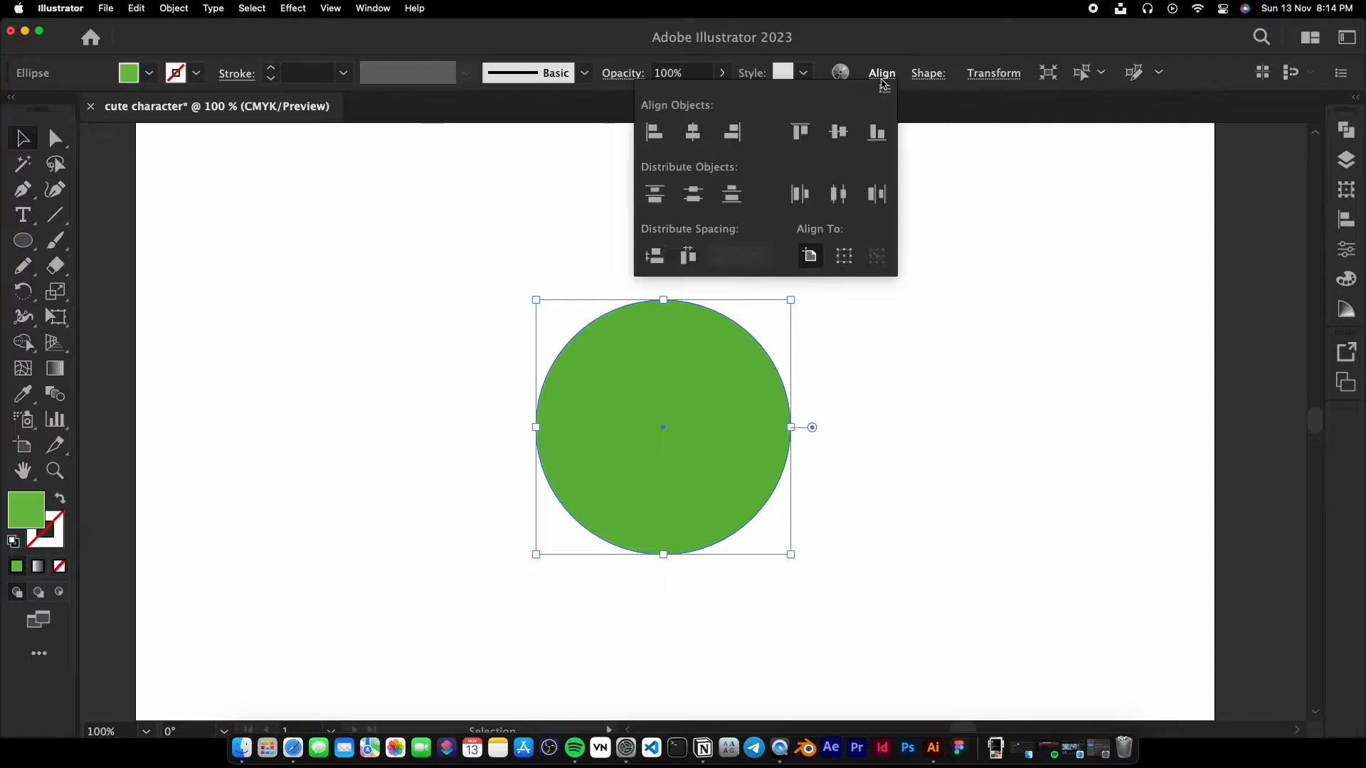
{"action": "left_click", "coordinate": [833, 137]}
{"action": "left_click", "coordinate": [693, 131]}
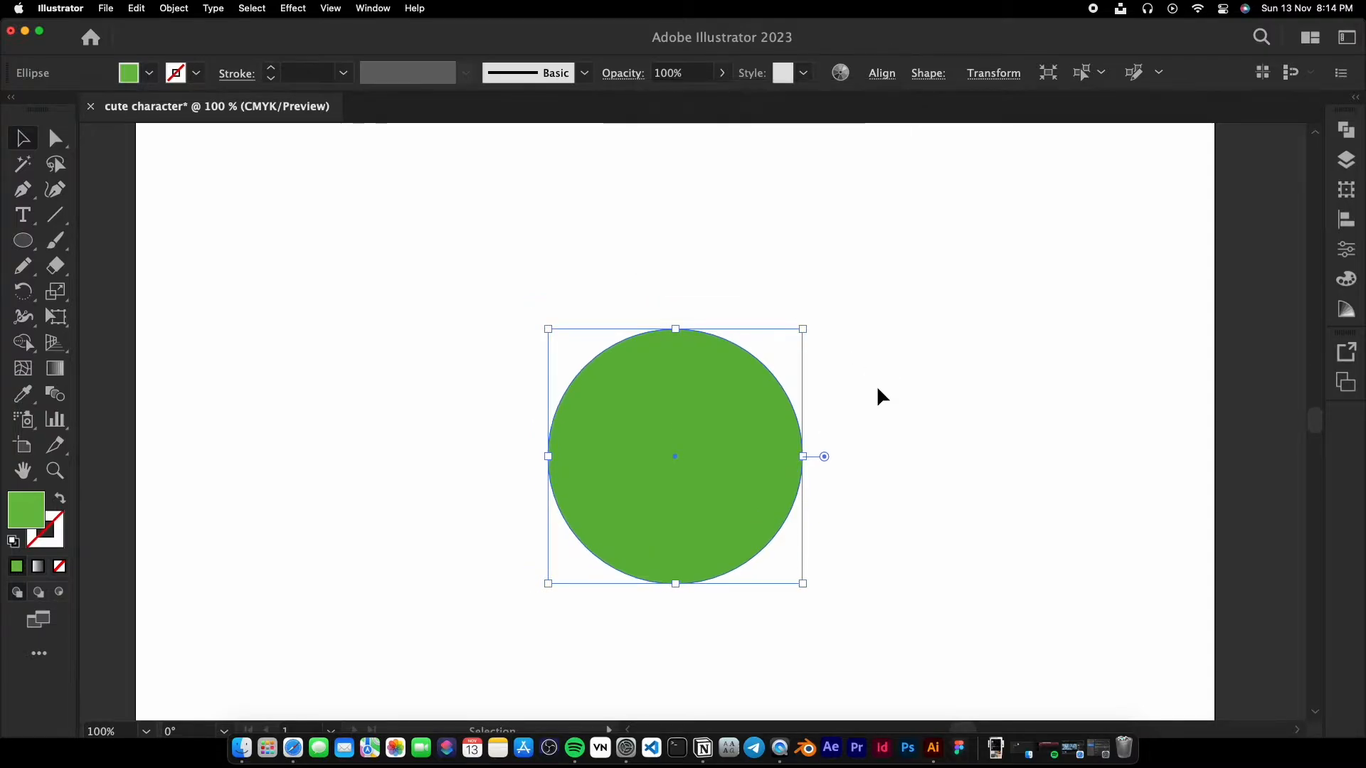
Draw a thin vertical green rectangle as a leg overlapping the circle's lower left edge.
{"action": "scroll", "coordinate": [872, 398], "scroll_direction": "up", "scroll_amount": 2}
{"action": "left_click_drag", "start_coordinate": [867, 425], "coordinate": [884, 367]}
{"action": "scroll", "coordinate": [908, 384], "scroll_direction": "down", "scroll_amount": 2}
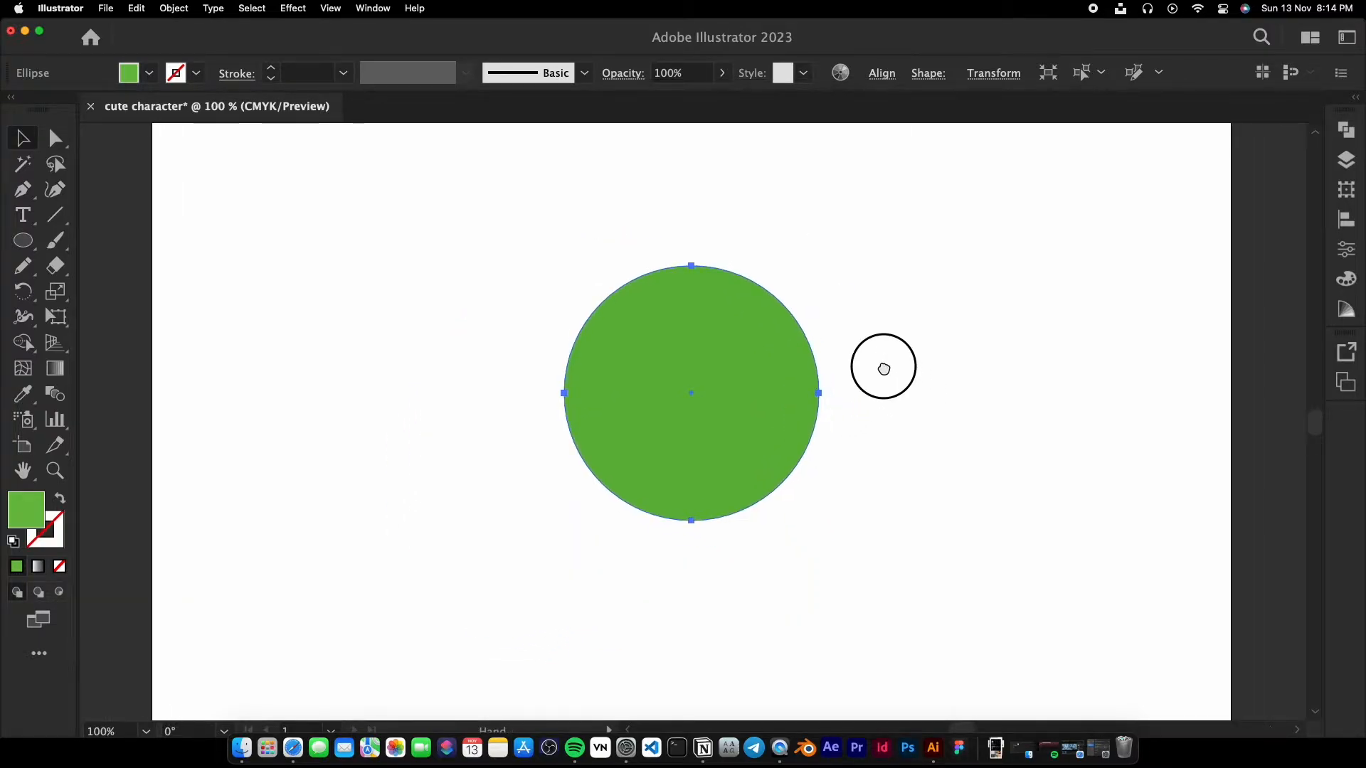
{"action": "left_click", "coordinate": [885, 368]}
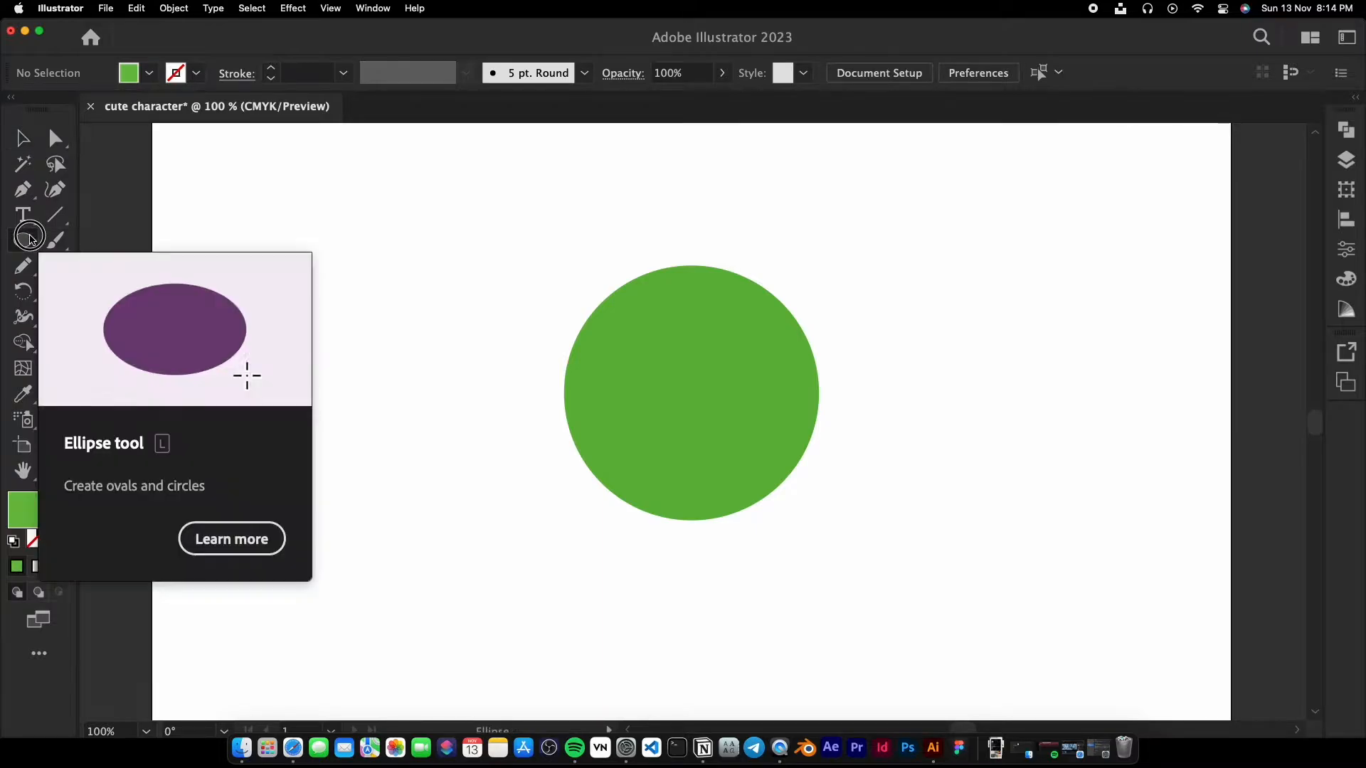
{"action": "right_click", "coordinate": [32, 241]}
{"action": "left_click", "coordinate": [113, 238]}
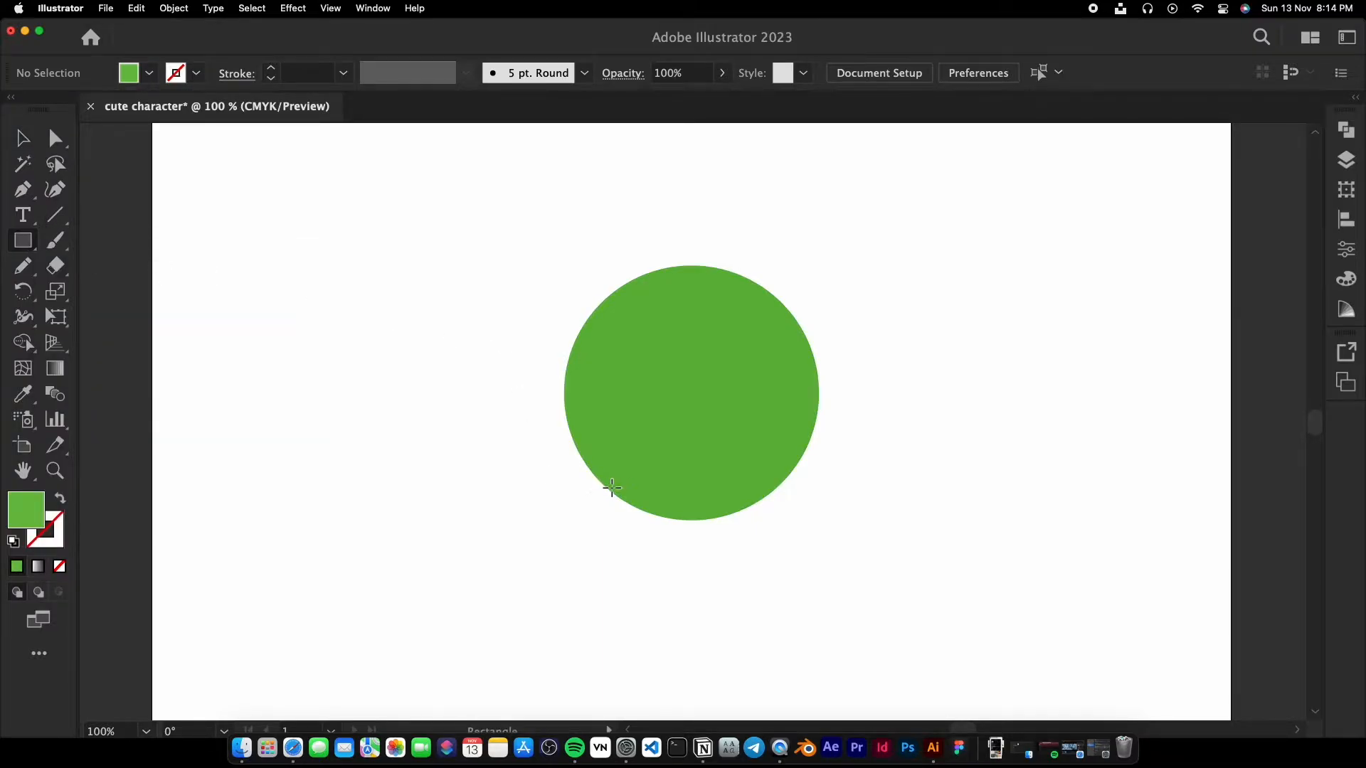
{"action": "left_click_drag", "start_coordinate": [633, 492], "coordinate": [647, 565]}
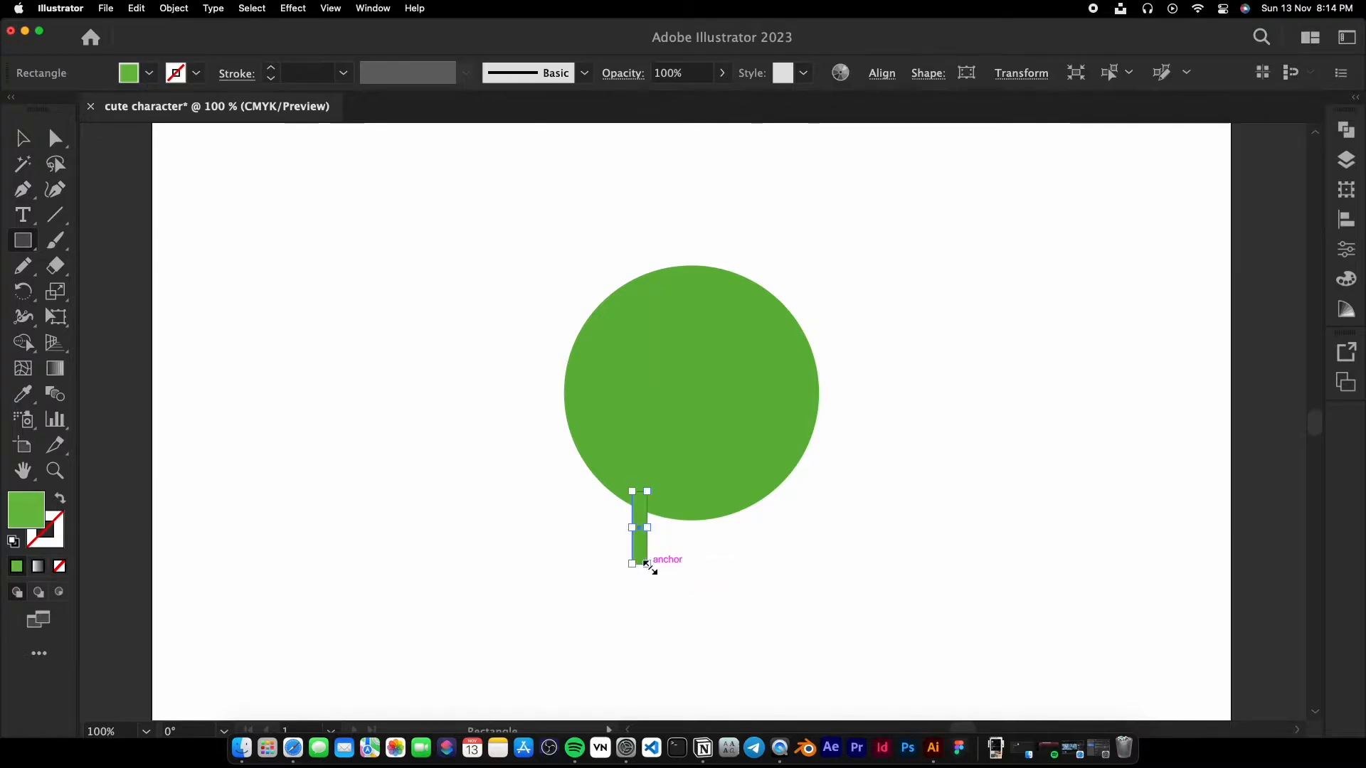
{"action": "key", "text": "v"}
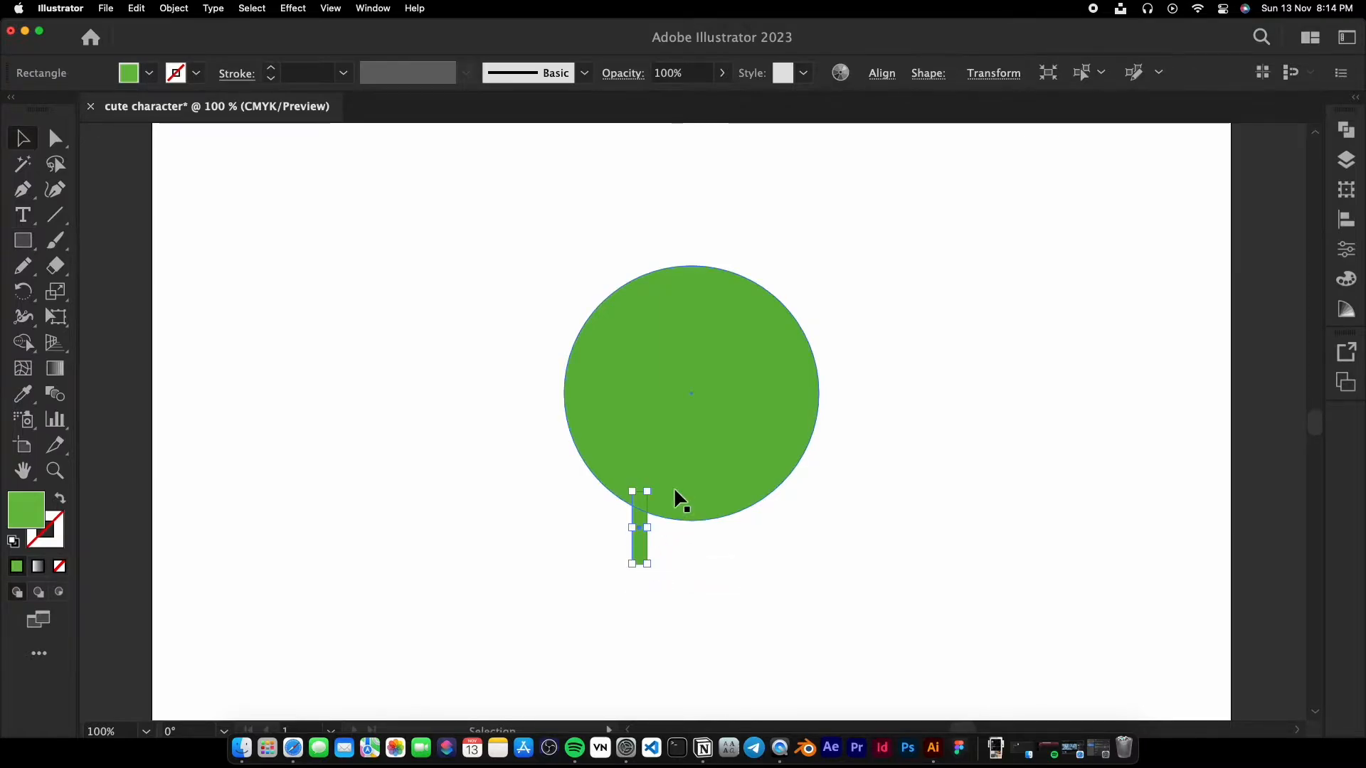
{"action": "left_click", "coordinate": [677, 462]}
{"action": "left_click", "coordinate": [639, 525]}
{"action": "left_click", "coordinate": [677, 495]}
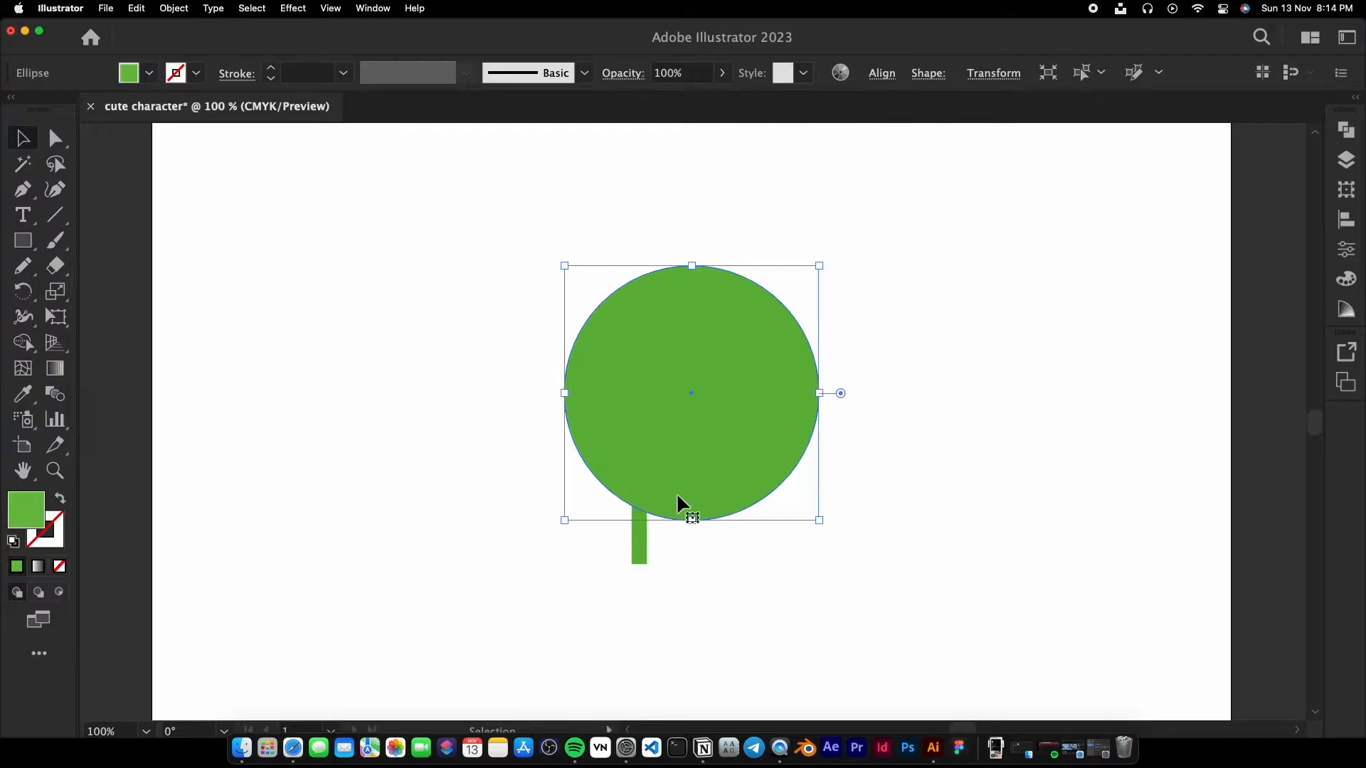
{"action": "left_click", "coordinate": [643, 524]}
{"action": "left_click", "coordinate": [698, 552]}
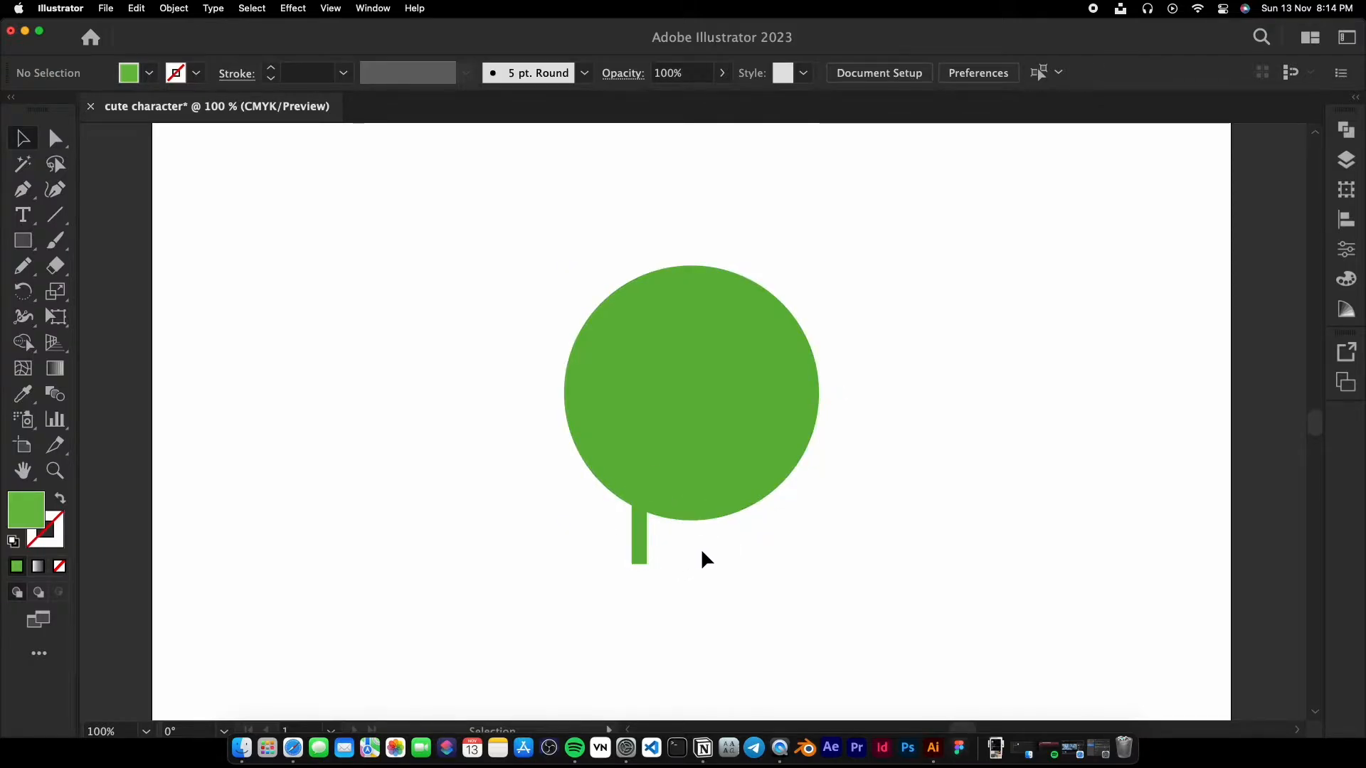
Duplicate the leg straight across to the circle's lower right edge, working in outline view, and return to the normal preview.
{"action": "left_click", "coordinate": [638, 535]}
{"action": "key", "text": "super+y"}
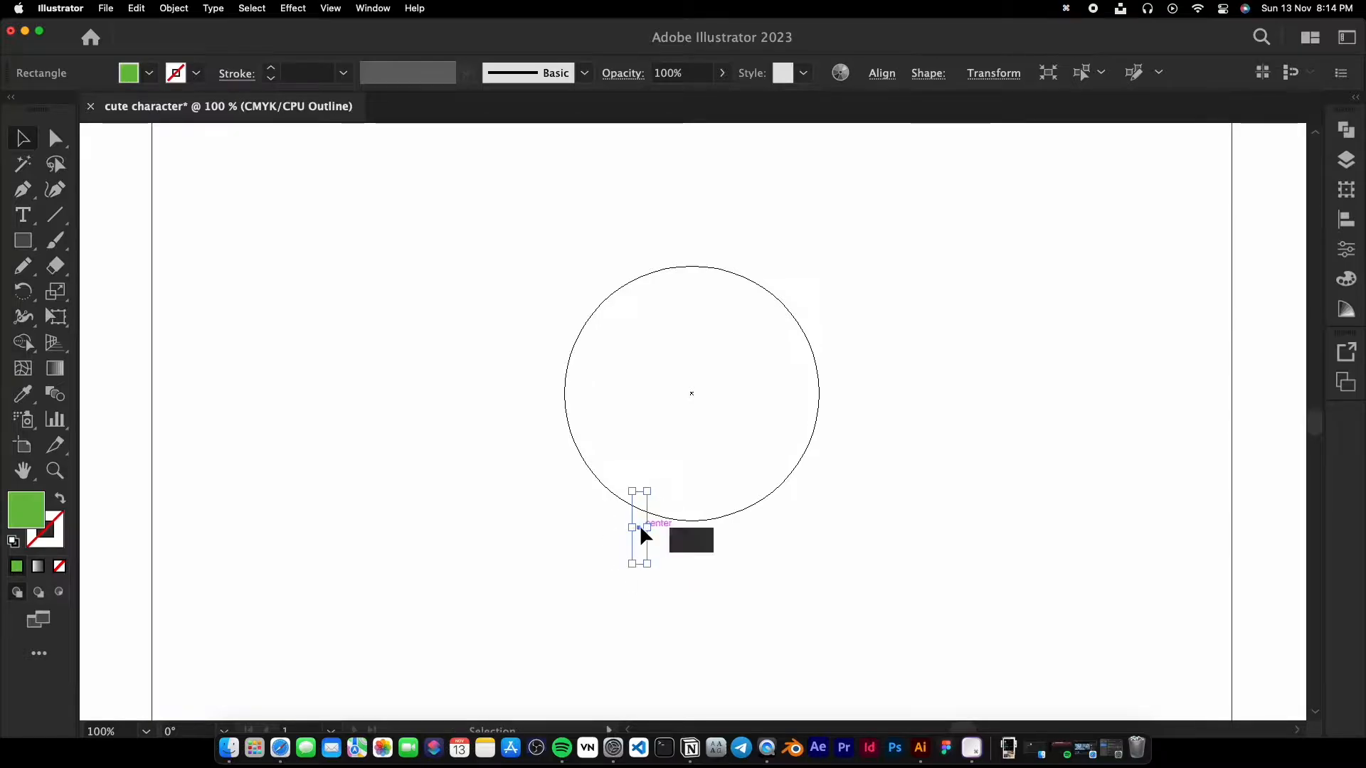
{"action": "left_click_drag", "start_coordinate": [639, 525], "coordinate": [743, 526]}
{"action": "key", "text": "super+y"}
{"action": "left_click", "coordinate": [817, 538]}
{"action": "scroll", "coordinate": [739, 569], "scroll_direction": "up", "scroll_amount": 2}
{"action": "left_click", "coordinate": [626, 537]}
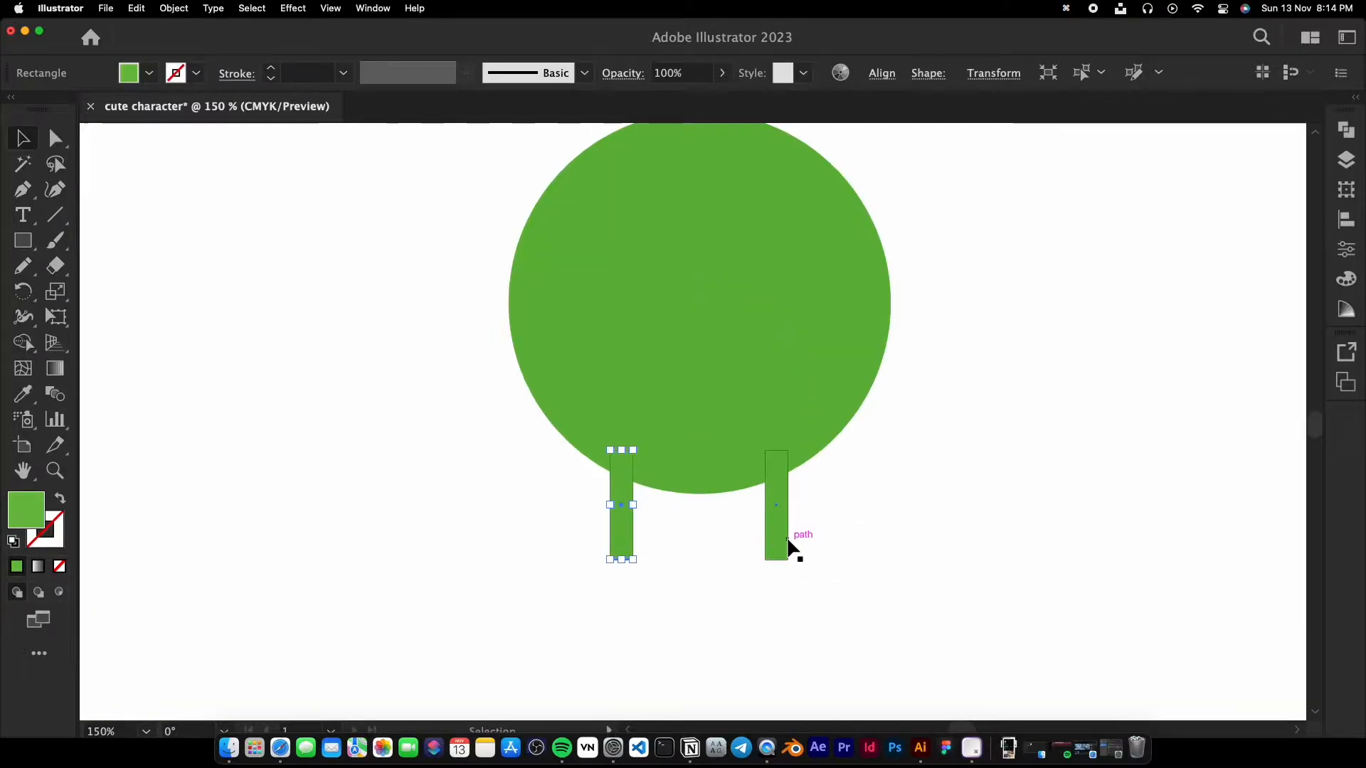
{"action": "left_click", "coordinate": [703, 574]}
{"action": "scroll", "coordinate": [847, 615], "scroll_direction": "down", "scroll_amount": 1}
{"action": "left_click_drag", "start_coordinate": [850, 615], "coordinate": [770, 615]}
{"action": "scroll", "coordinate": [697, 595], "scroll_direction": "up", "scroll_amount": 1}
{"action": "key", "text": "l"}
{"action": "left_click_drag", "start_coordinate": [549, 570], "coordinate": [592, 582]}
{"action": "key", "text": "Delete"}
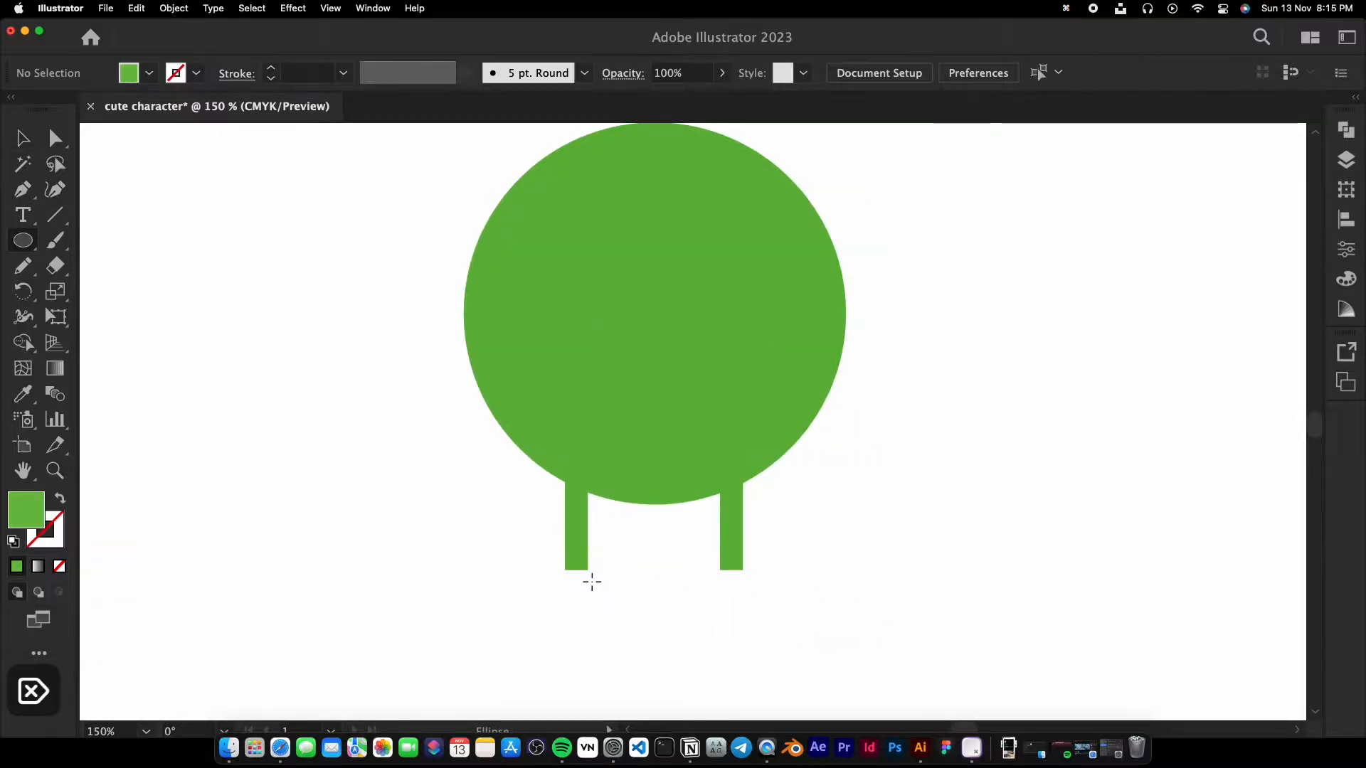
Add a thin horizontal rectangle as a foot pointing left at the bottom of each leg, with rounded toe ends.
{"action": "key", "text": "m"}
{"action": "left_click_drag", "start_coordinate": [498, 563], "coordinate": [822, 564]}
{"action": "key", "text": "v"}
{"action": "scroll", "coordinate": [530, 571], "scroll_direction": "up", "scroll_amount": 2}
{"action": "key", "text": "super+z"}
{"action": "key", "text": "super+z"}
{"action": "scroll", "coordinate": [508, 556], "scroll_direction": "up", "scroll_amount": 1}
{"action": "key", "text": "v"}
{"action": "left_click", "coordinate": [517, 562]}
{"action": "key", "text": "a"}
{"action": "key", "text": "v"}
{"action": "left_click", "coordinate": [537, 521]}
{"action": "left_click", "coordinate": [841, 630]}
{"action": "scroll", "coordinate": [833, 631], "scroll_direction": "down", "scroll_amount": 3}
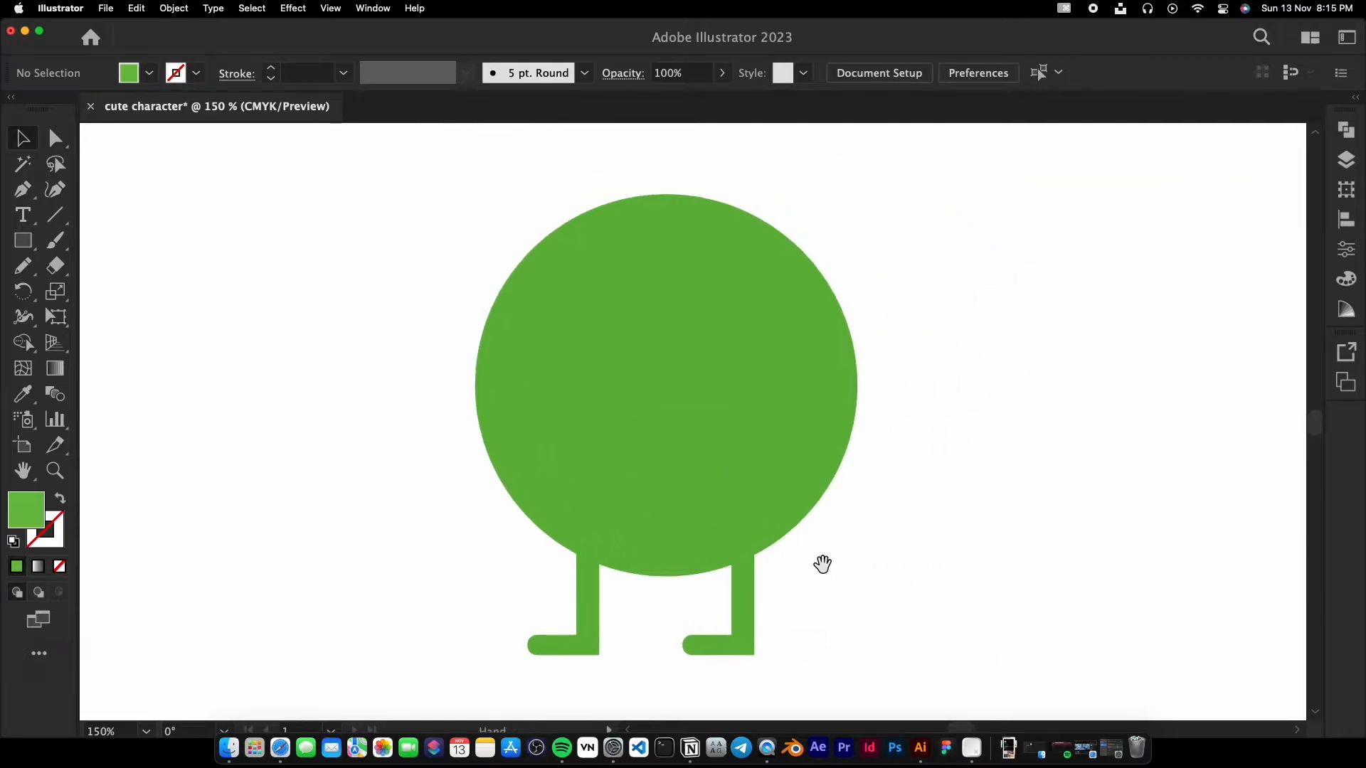
Add a thin rectangular arm rising diagonally at about 45° from the right side of the body.
{"action": "mouse_move", "coordinate": [841, 356]}
{"action": "left_mouse_down"}
{"action": "mouse_move", "coordinate": [997, 334]}
{"action": "mouse_move", "coordinate": [916, 312]}
{"action": "left_mouse_up"}
{"action": "key", "text": "v"}
{"action": "left_click_drag", "start_coordinate": [907, 360], "coordinate": [912, 329]}
{"action": "left_click", "coordinate": [953, 271]}
Draw a short rectangle as a finger, tilt it about 45° to the left and place it on the arm's upper end.
{"action": "scroll", "coordinate": [954, 272], "scroll_direction": "up", "scroll_amount": 1}
{"action": "key", "text": "m"}
{"action": "mouse_move", "coordinate": [882, 268]}
{"action": "left_mouse_down"}
{"action": "mouse_move", "coordinate": [914, 303]}
{"action": "mouse_move", "coordinate": [881, 305]}
{"action": "mouse_move", "coordinate": [906, 323]}
{"action": "mouse_move", "coordinate": [908, 358]}
{"action": "left_mouse_up"}
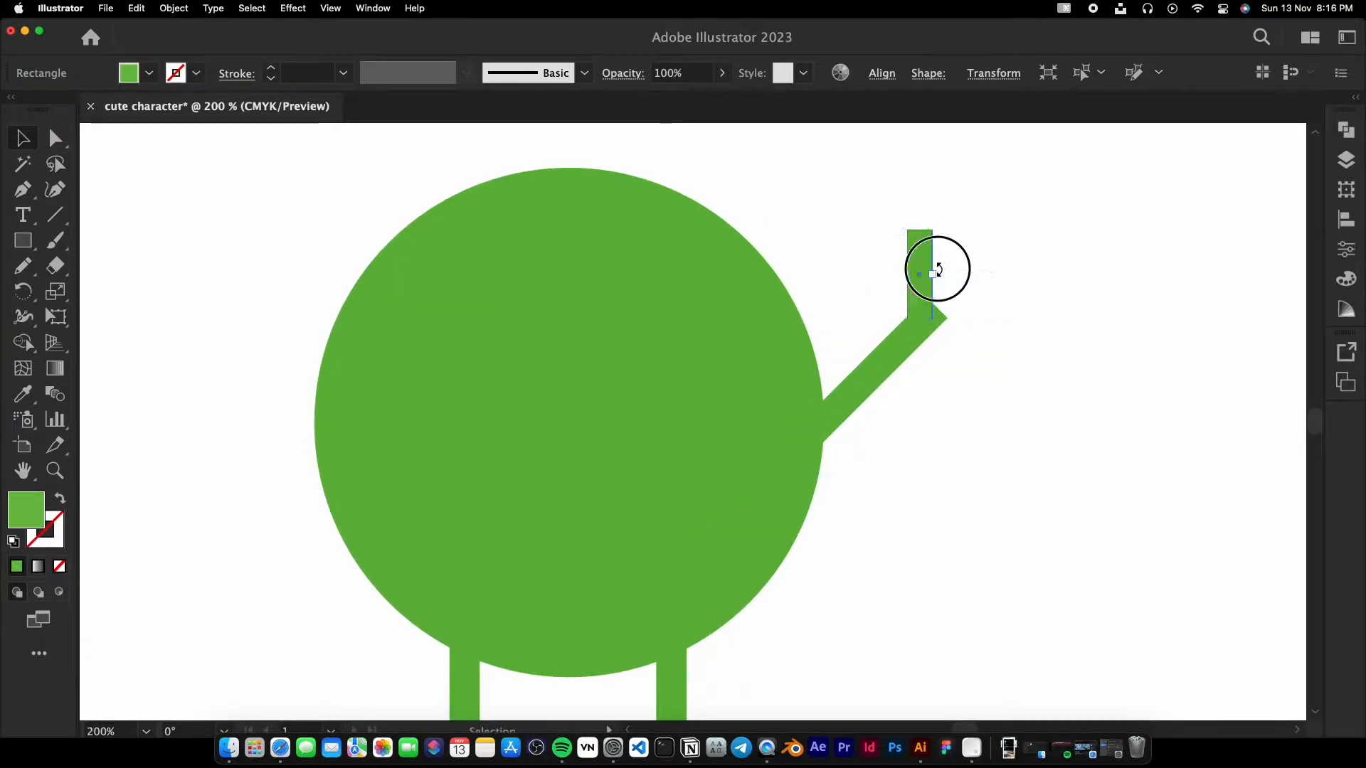
{"action": "left_click_drag", "start_coordinate": [938, 269], "coordinate": [928, 300]}
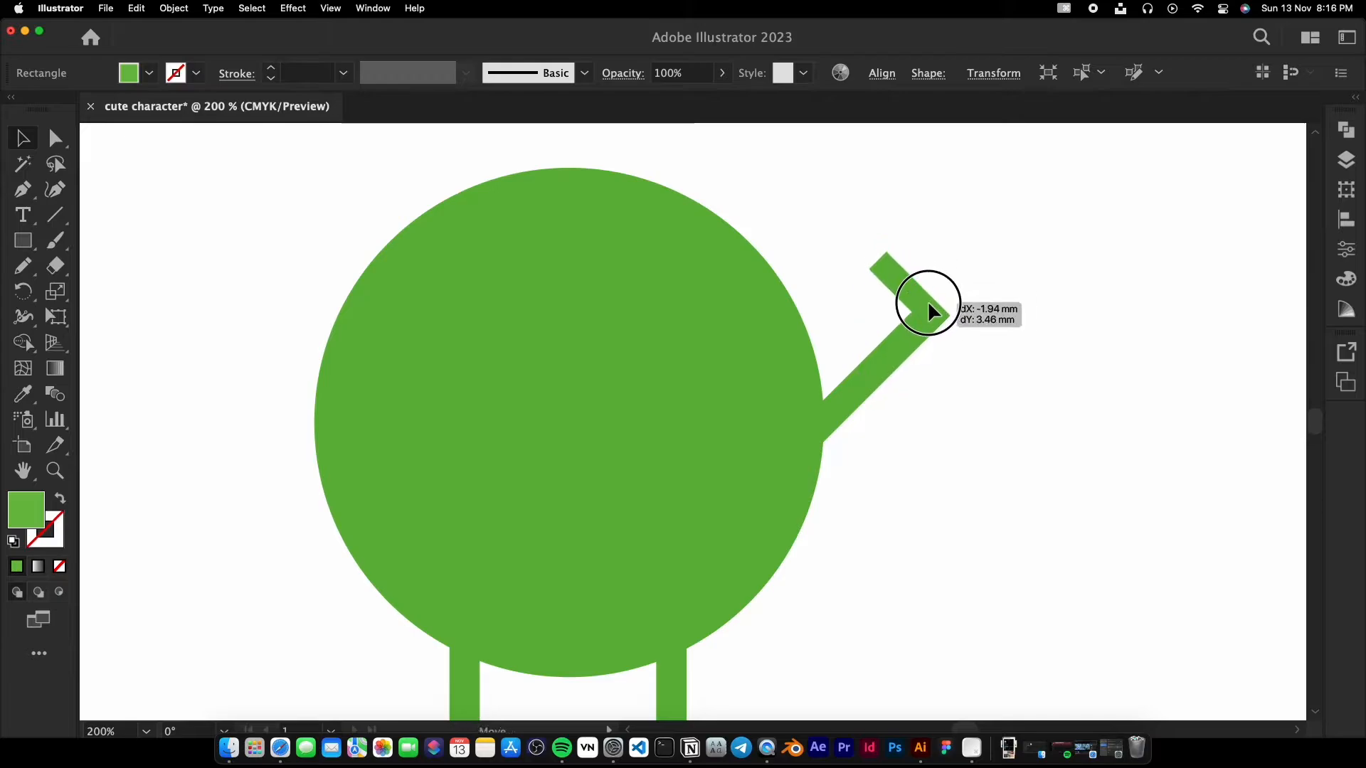
{"action": "left_click", "coordinate": [949, 281]}
{"action": "left_click", "coordinate": [927, 296]}
Create a copy of the finger rotated 30° clockwise and move it to join the arm's upper end.
{"action": "key", "text": "r"}
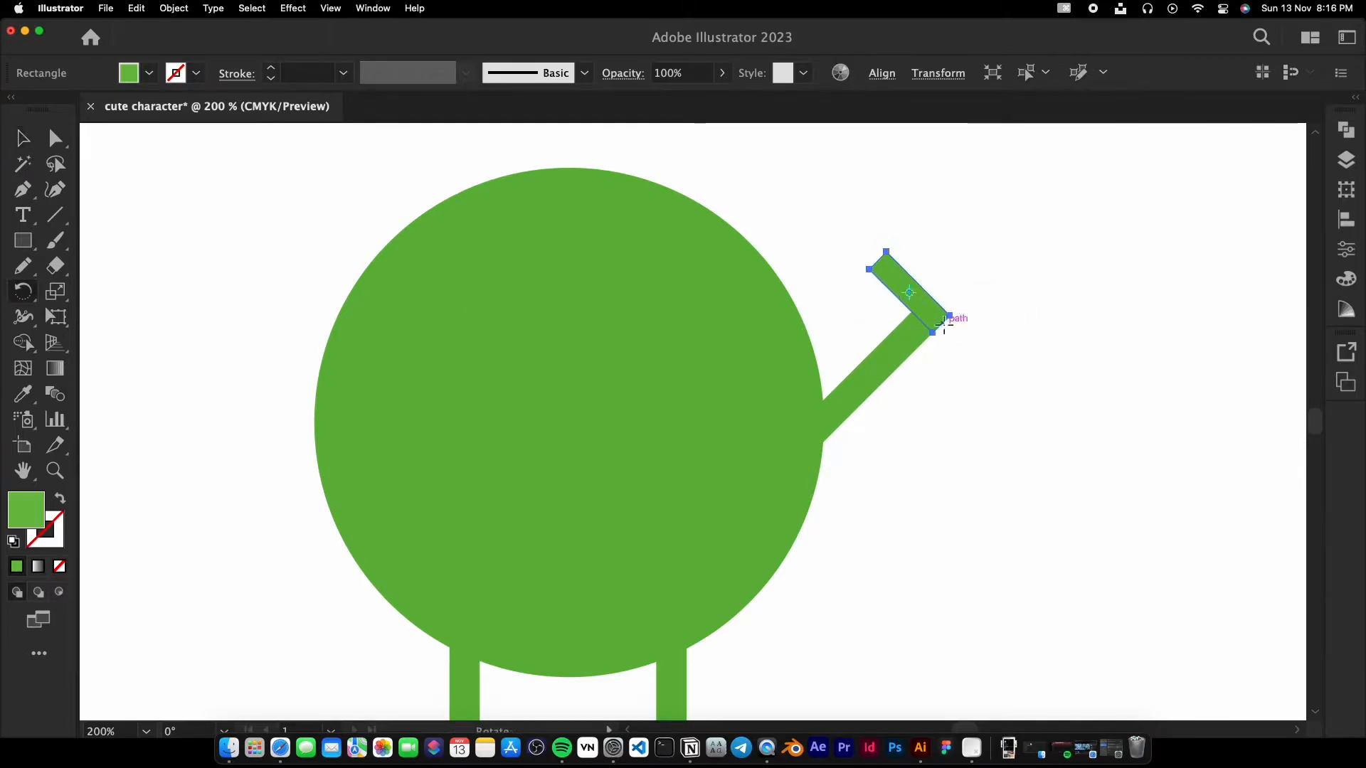
{"action": "double_click", "coordinate": [21, 293]}
{"action": "left_click_drag", "start_coordinate": [946, 260], "coordinate": [261, 288]}
{"action": "left_click", "coordinate": [218, 450]}
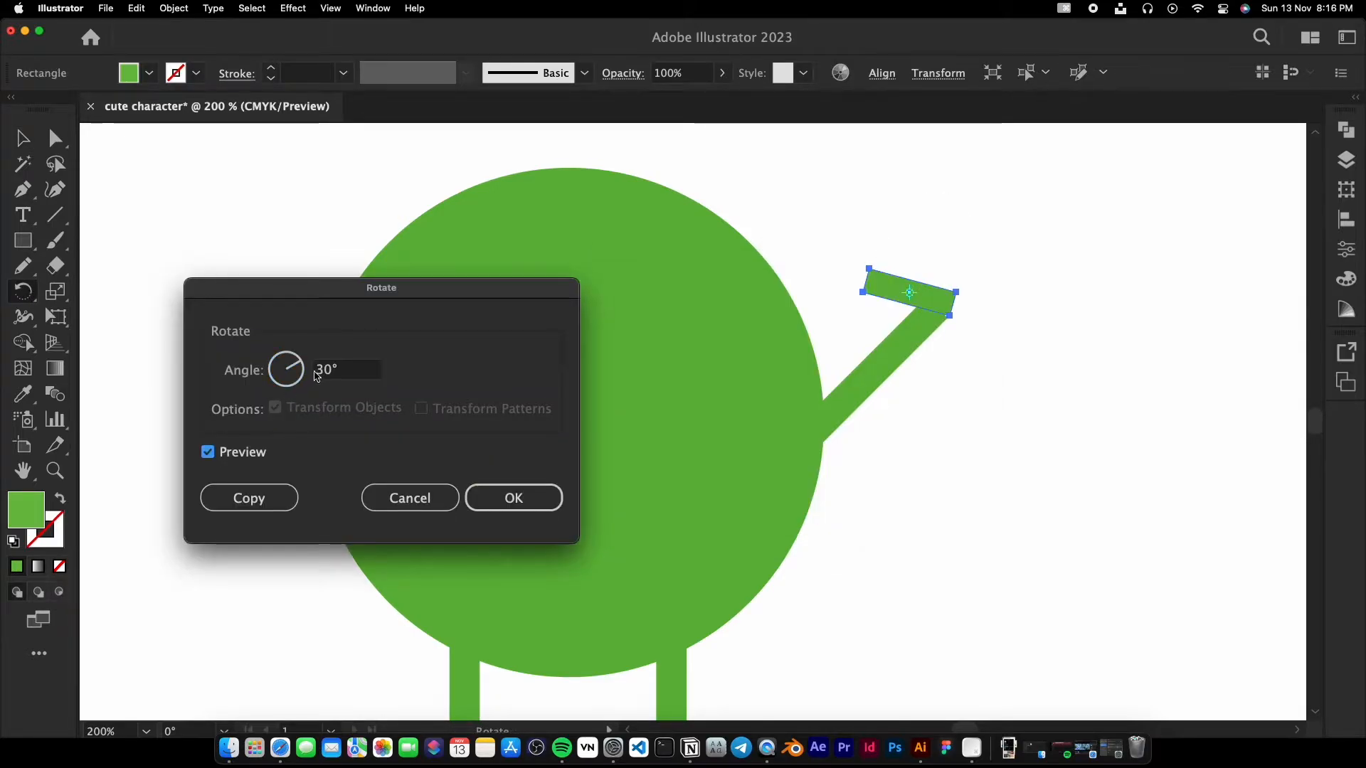
{"action": "left_click", "coordinate": [207, 452]}
{"action": "left_click", "coordinate": [208, 453]}
{"action": "left_click", "coordinate": [241, 497]}
{"action": "key", "text": "v"}
{"action": "left_click_drag", "start_coordinate": [900, 269], "coordinate": [905, 264]}
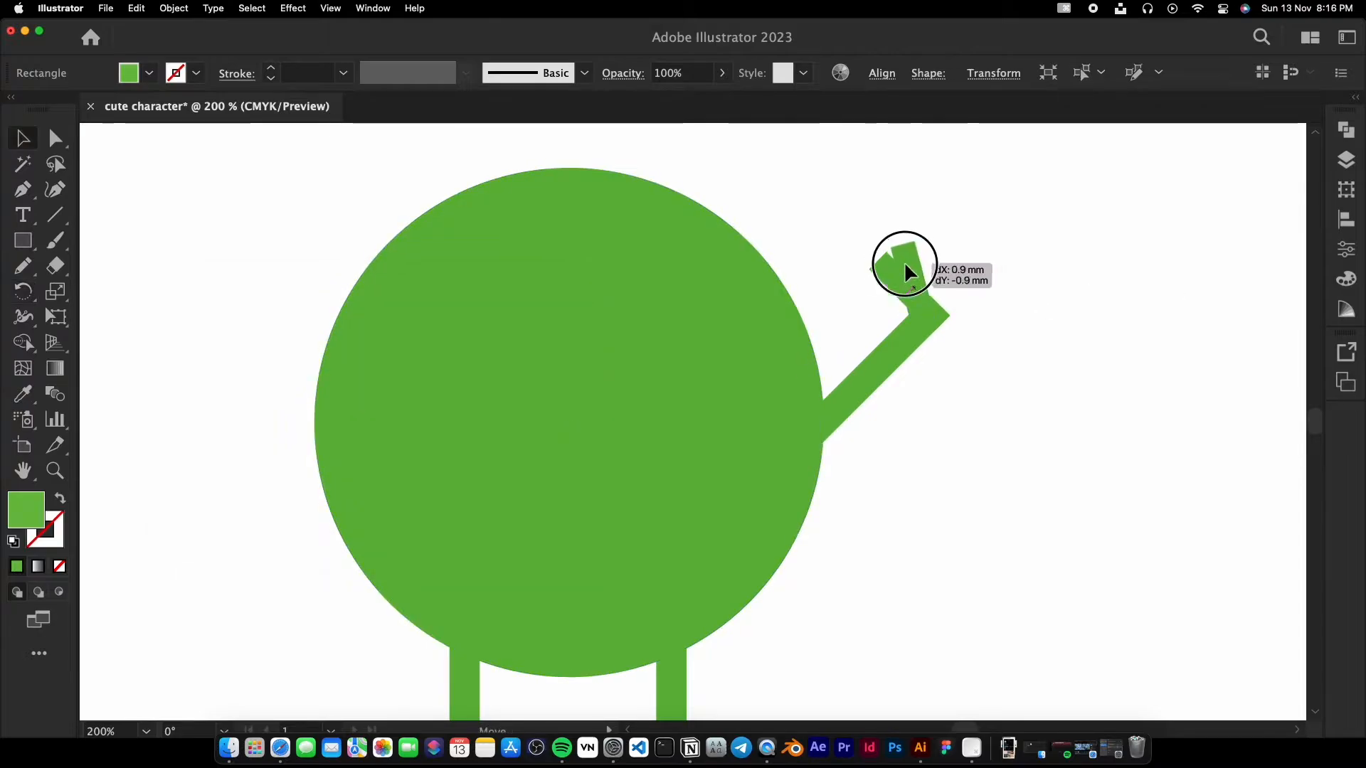
{"action": "left_click", "coordinate": [923, 418]}
Fully round the corners of both fingers and shift the more upright finger down about 1.25 mm onto the arm's end.
{"action": "left_click", "coordinate": [910, 281]}
{"action": "key", "text": "super+equal"}
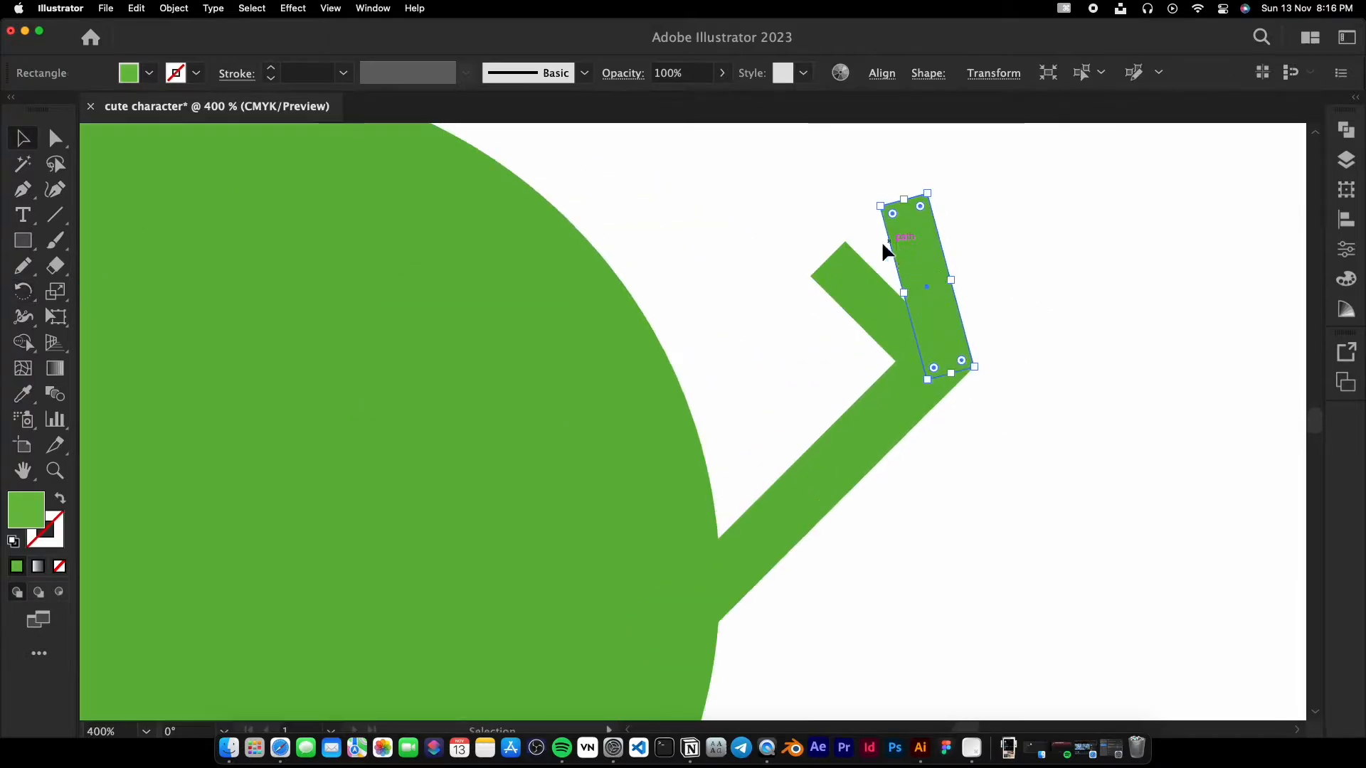
{"action": "left_click_drag", "start_coordinate": [851, 263], "coordinate": [898, 299]}
{"action": "left_click", "coordinate": [918, 235]}
{"action": "left_click_drag", "start_coordinate": [916, 215], "coordinate": [925, 256]}
{"action": "left_click", "coordinate": [996, 292]}
{"action": "left_click_drag", "start_coordinate": [944, 316], "coordinate": [945, 327]}
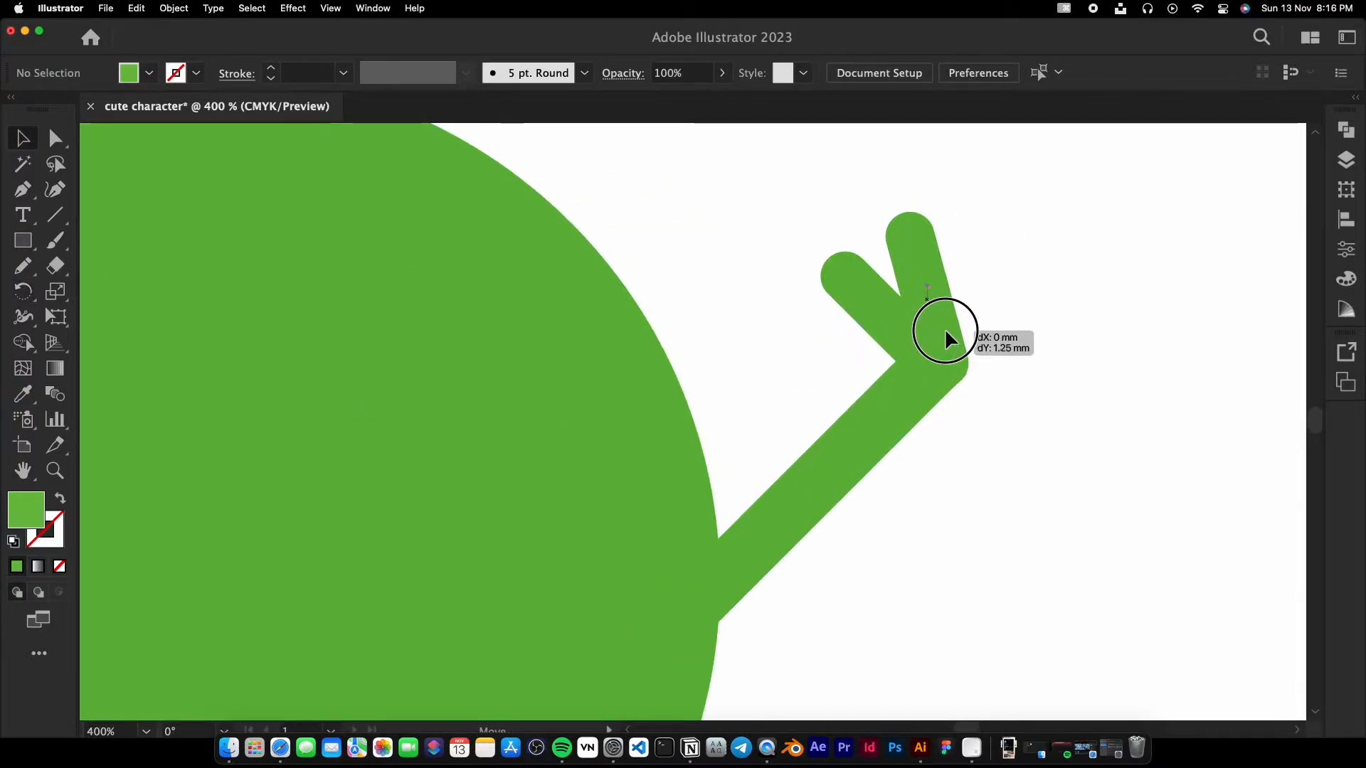
{"action": "key", "text": "super+minus"}
{"action": "key", "text": "super+minus"}
{"action": "left_click_drag", "start_coordinate": [881, 504], "coordinate": [1018, 454]}
{"action": "left_click", "coordinate": [920, 313]}
{"action": "left_click_drag", "start_coordinate": [889, 412], "coordinate": [298, 562]}
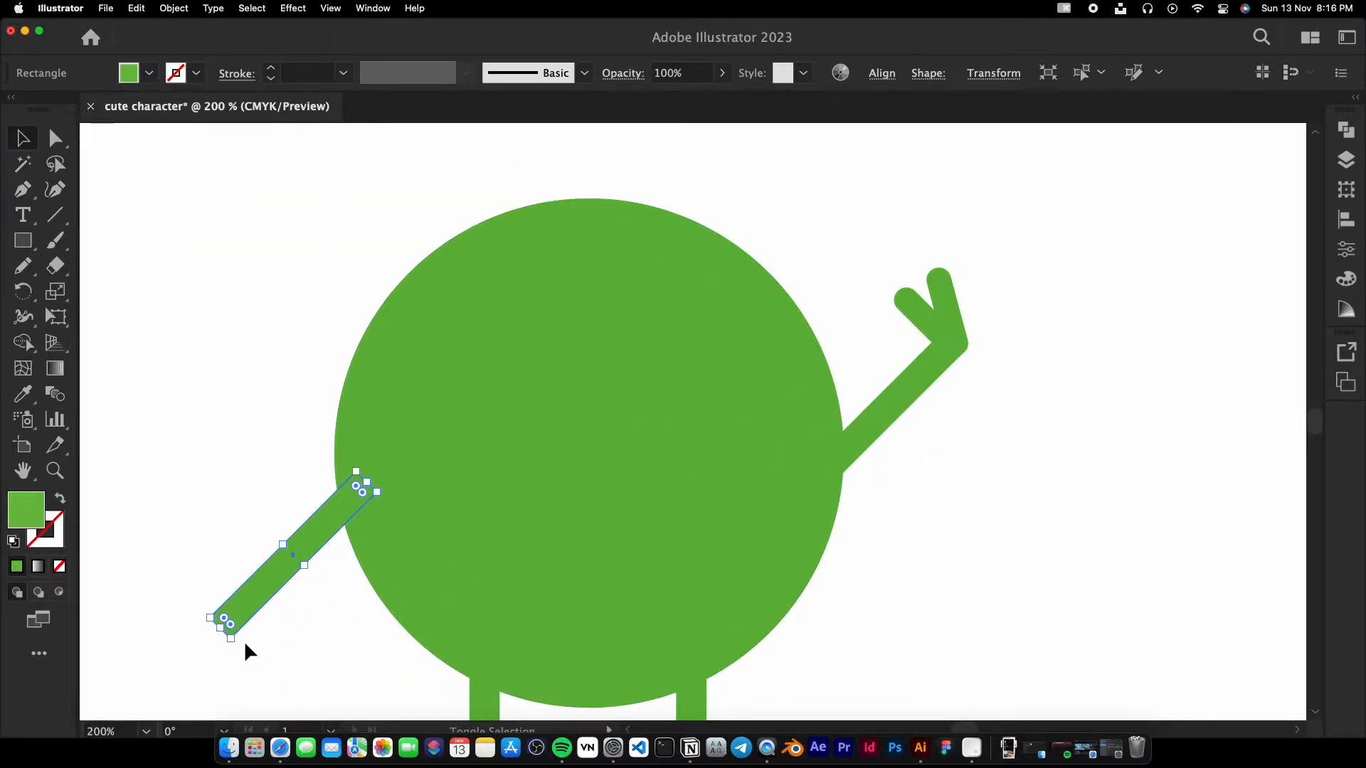
{"action": "left_click_drag", "start_coordinate": [232, 646], "coordinate": [235, 492]}
{"action": "key", "text": "super+z"}
{"action": "key", "text": "super+z"}
{"action": "key", "text": "super+z"}
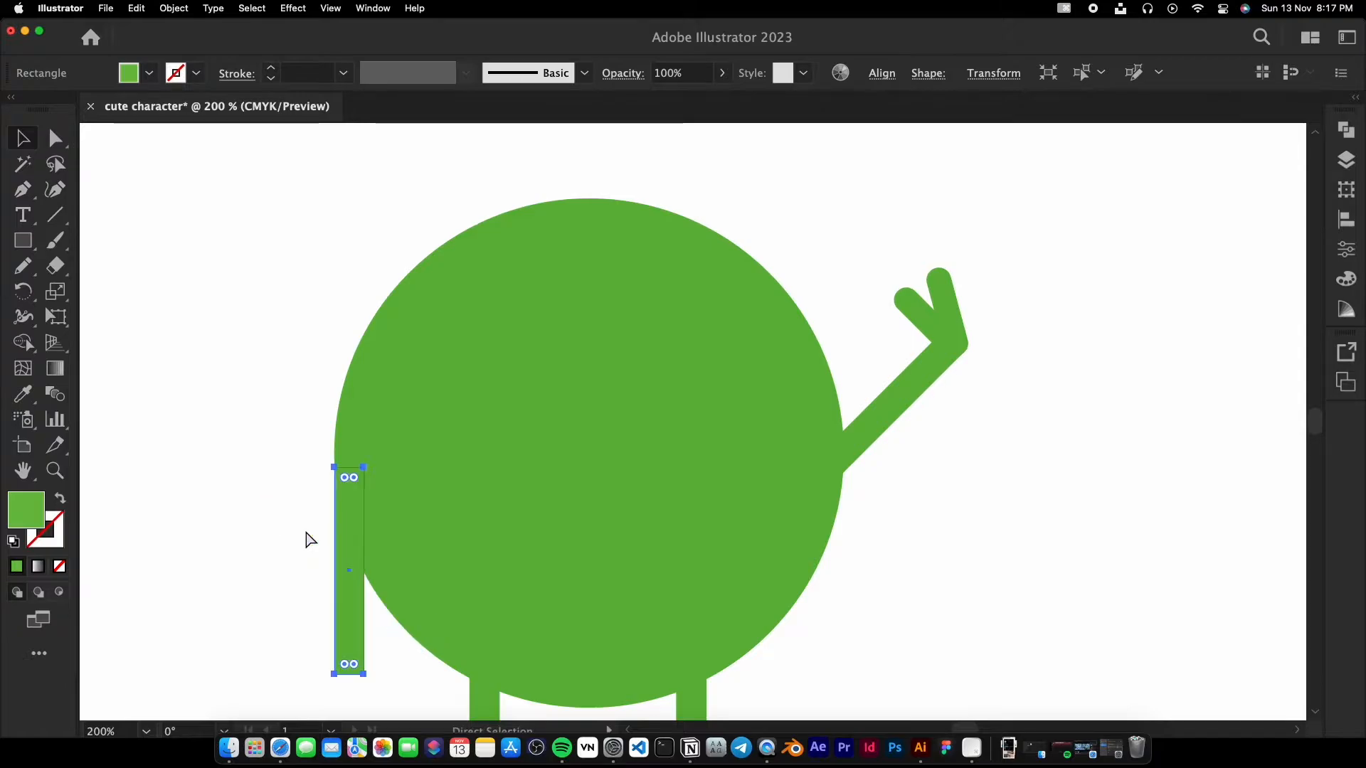
{"action": "key", "text": "super+z"}
{"action": "left_click", "coordinate": [894, 515]}
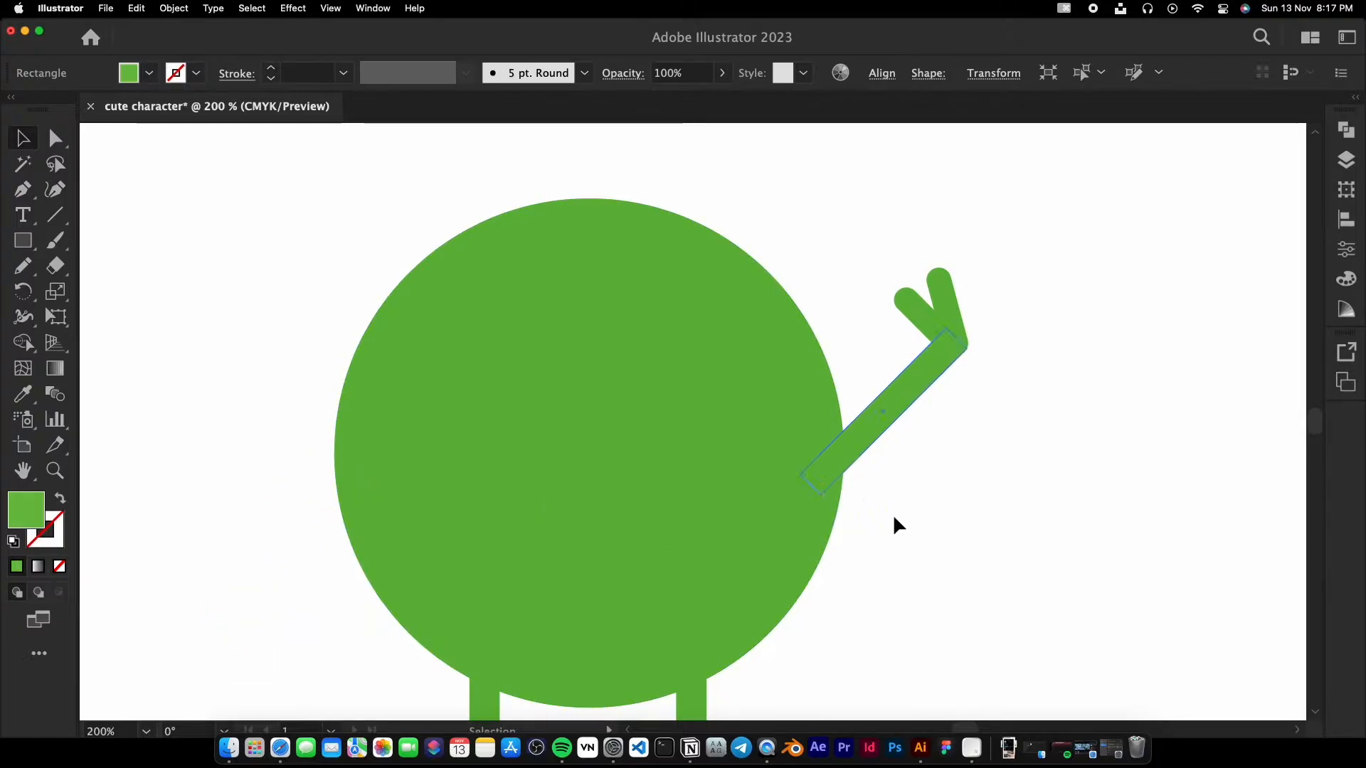
Group the raised arm together with its two fingers.
{"action": "left_click", "coordinate": [937, 358]}
{"action": "left_click", "coordinate": [932, 319], "text": "shift"}
{"action": "left_click", "coordinate": [957, 308], "text": "shift"}
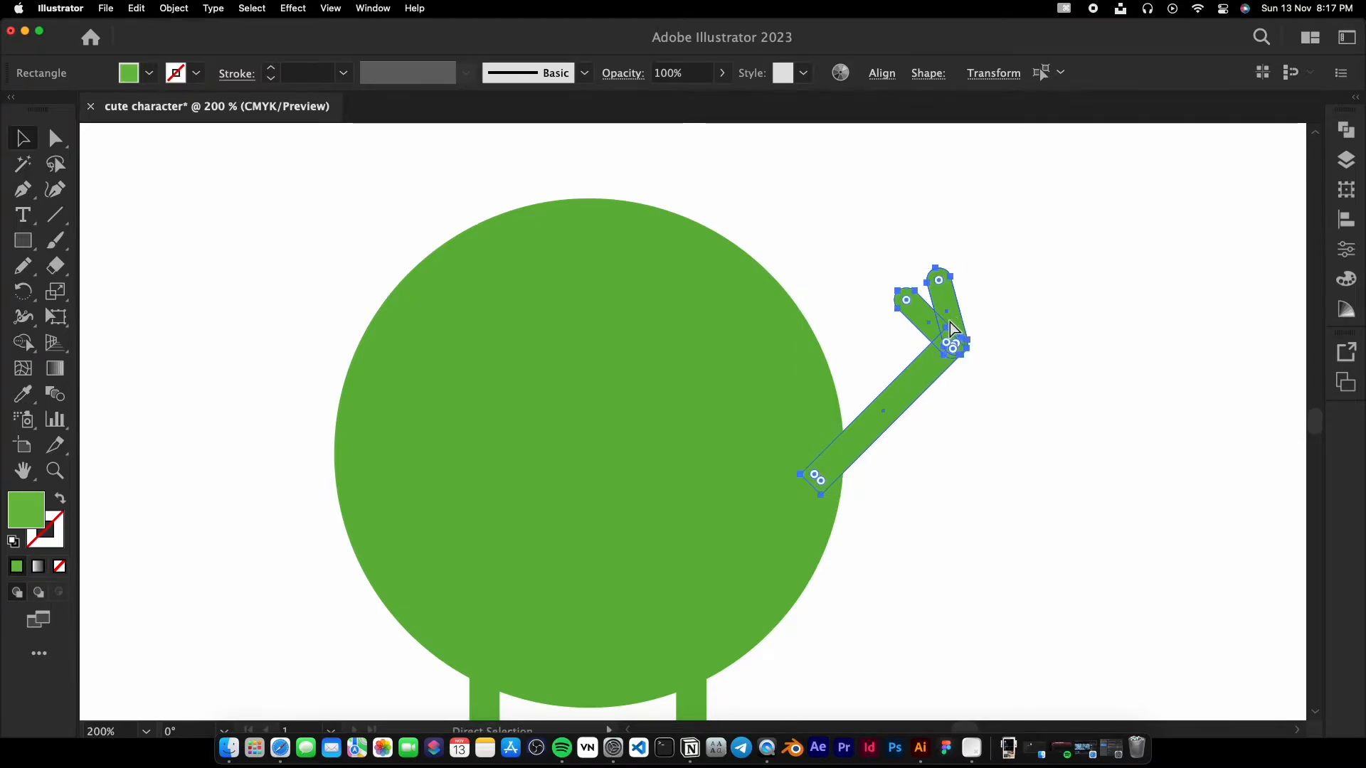
{"action": "key", "text": "super+g"}
{"action": "right_click", "coordinate": [949, 325]}
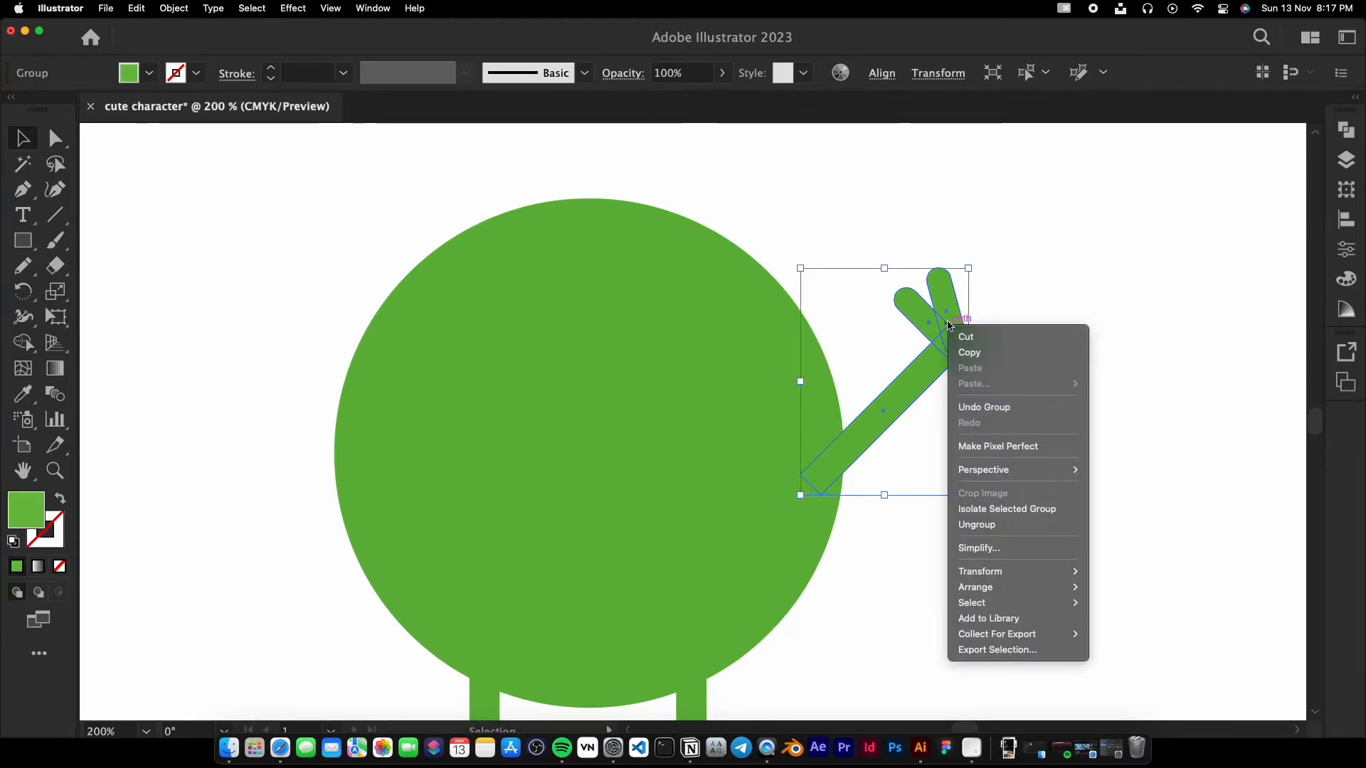
{"action": "left_click", "coordinate": [948, 325]}
{"action": "left_click_drag", "start_coordinate": [968, 381], "coordinate": [966, 382]}
{"action": "left_click", "coordinate": [1085, 395]}
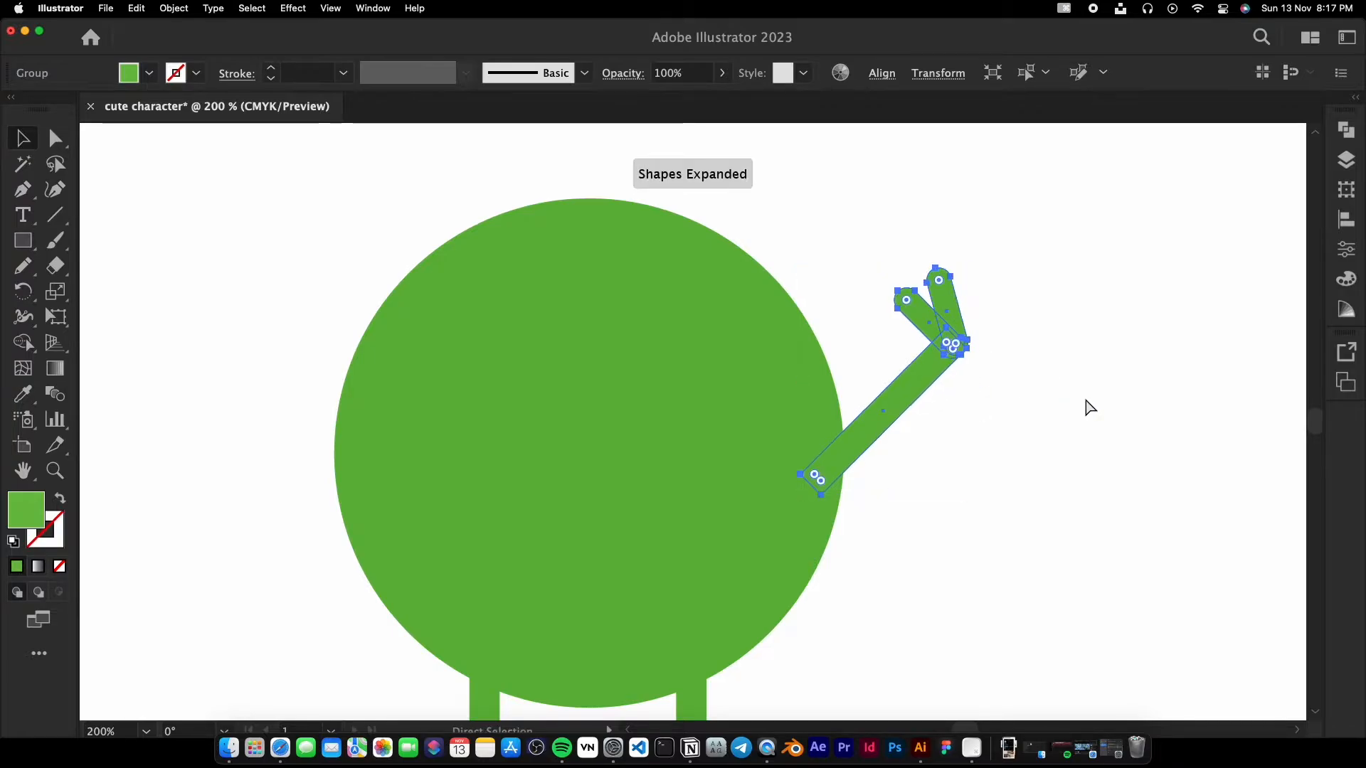
{"action": "left_click", "coordinate": [935, 381]}
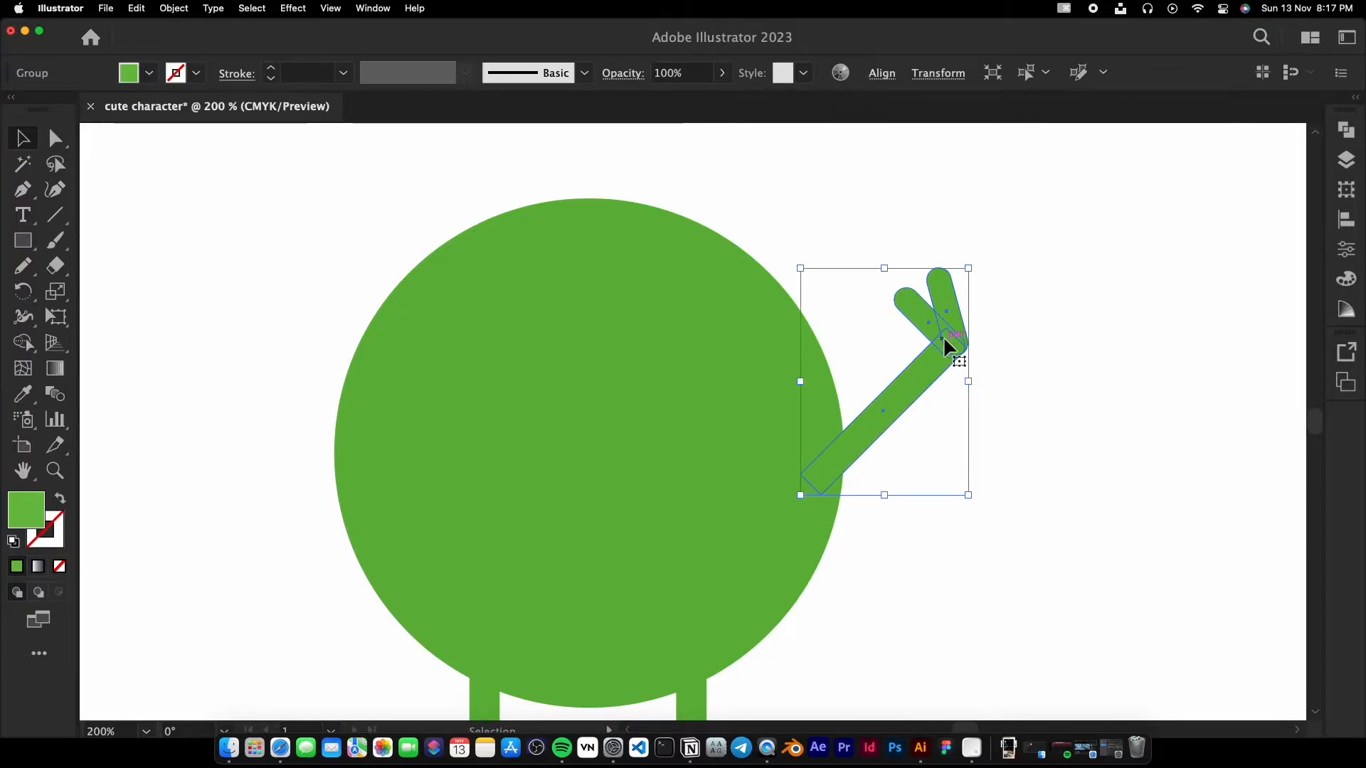
{"action": "right_click", "coordinate": [943, 339]}
{"action": "left_click", "coordinate": [820, 478]}
Create a copy of the arm group reflected over the vertical axis through the body's center.
{"action": "left_click_drag", "start_coordinate": [669, 487], "coordinate": [715, 475]}
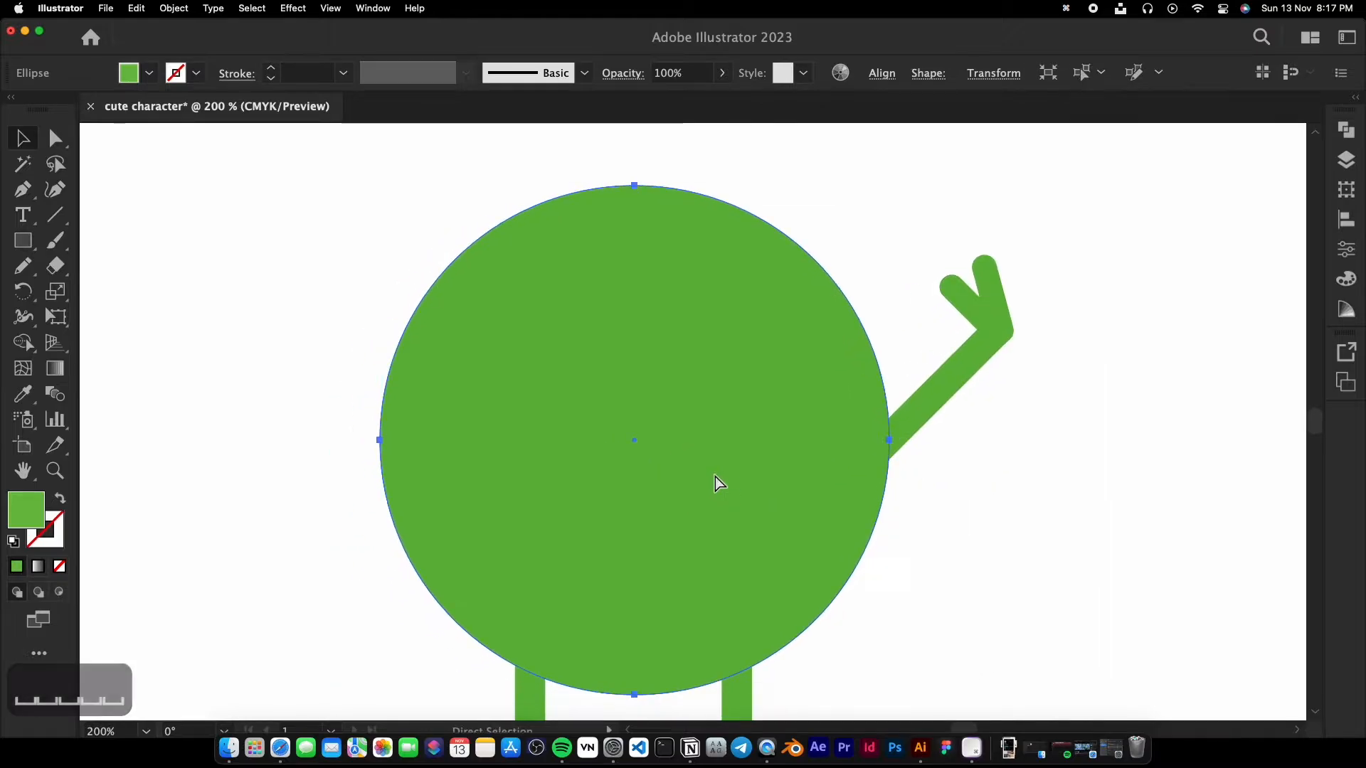
{"action": "key", "text": "super+y"}
{"action": "left_click", "coordinate": [966, 383]}
{"action": "double_click", "coordinate": [20, 295]}
{"action": "left_click", "coordinate": [408, 497]}
{"action": "left_click_drag", "start_coordinate": [22, 293], "coordinate": [81, 321]}
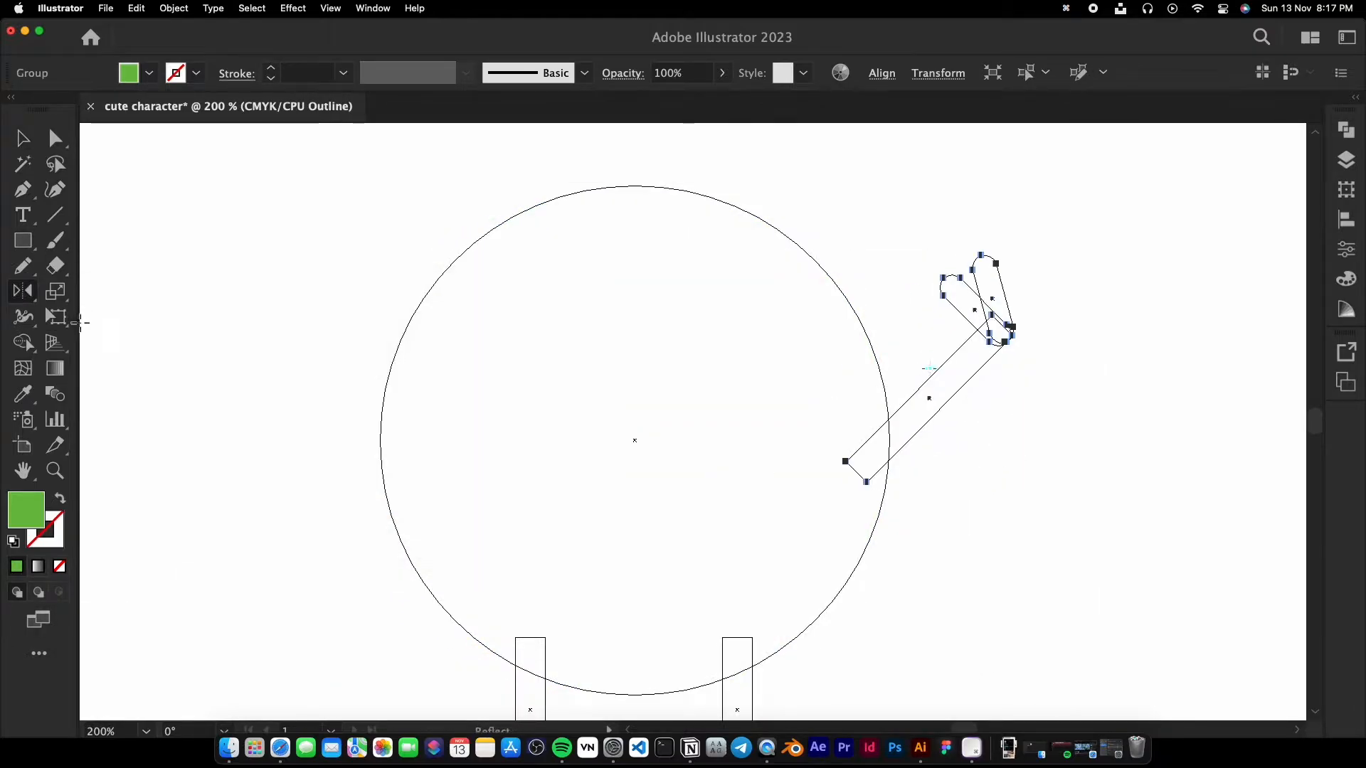
{"action": "left_click", "coordinate": [635, 439], "text": "alt"}
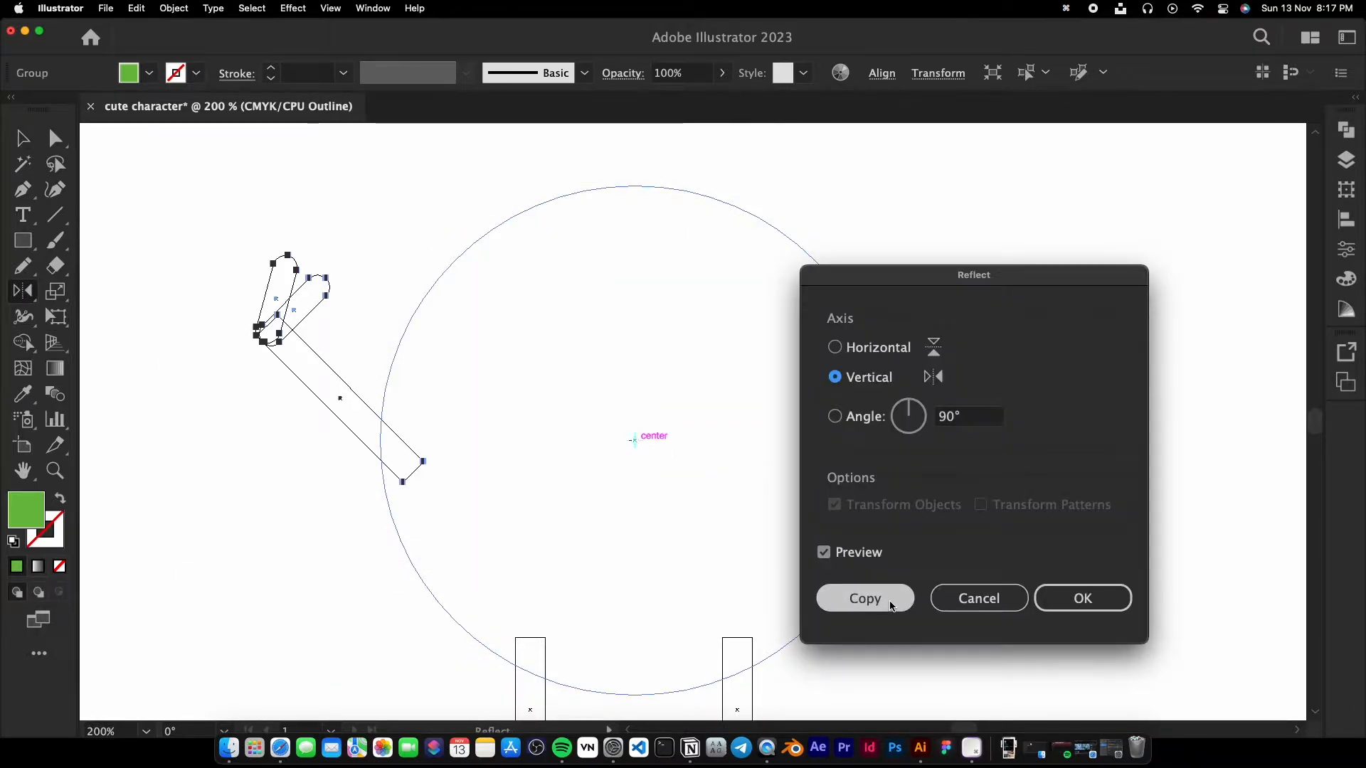
{"action": "left_click", "coordinate": [889, 602]}
{"action": "left_click", "coordinate": [25, 141]}
{"action": "left_click", "coordinate": [421, 202]}
{"action": "key", "text": "super+y"}
Reflect the right leg's foot vertically and move it so it points outward from the bottom of the leg.
{"action": "scroll", "coordinate": [969, 384], "scroll_direction": "down", "scroll_amount": 1}
{"action": "left_click_drag", "start_coordinate": [882, 592], "coordinate": [853, 562]}
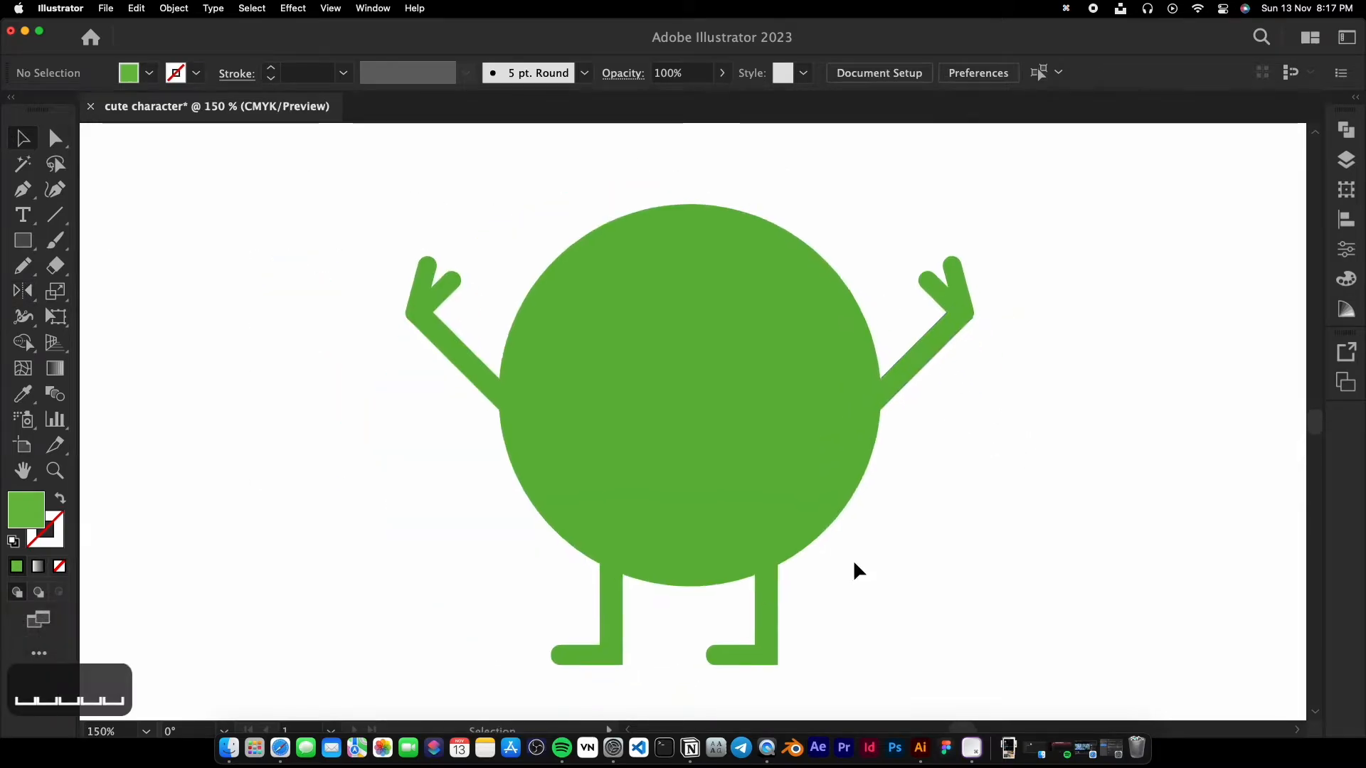
{"action": "left_click", "coordinate": [743, 654]}
{"action": "right_click", "coordinate": [744, 654]}
{"action": "mouse_move", "coordinate": [768, 635]}
{"action": "left_click", "coordinate": [894, 638]}
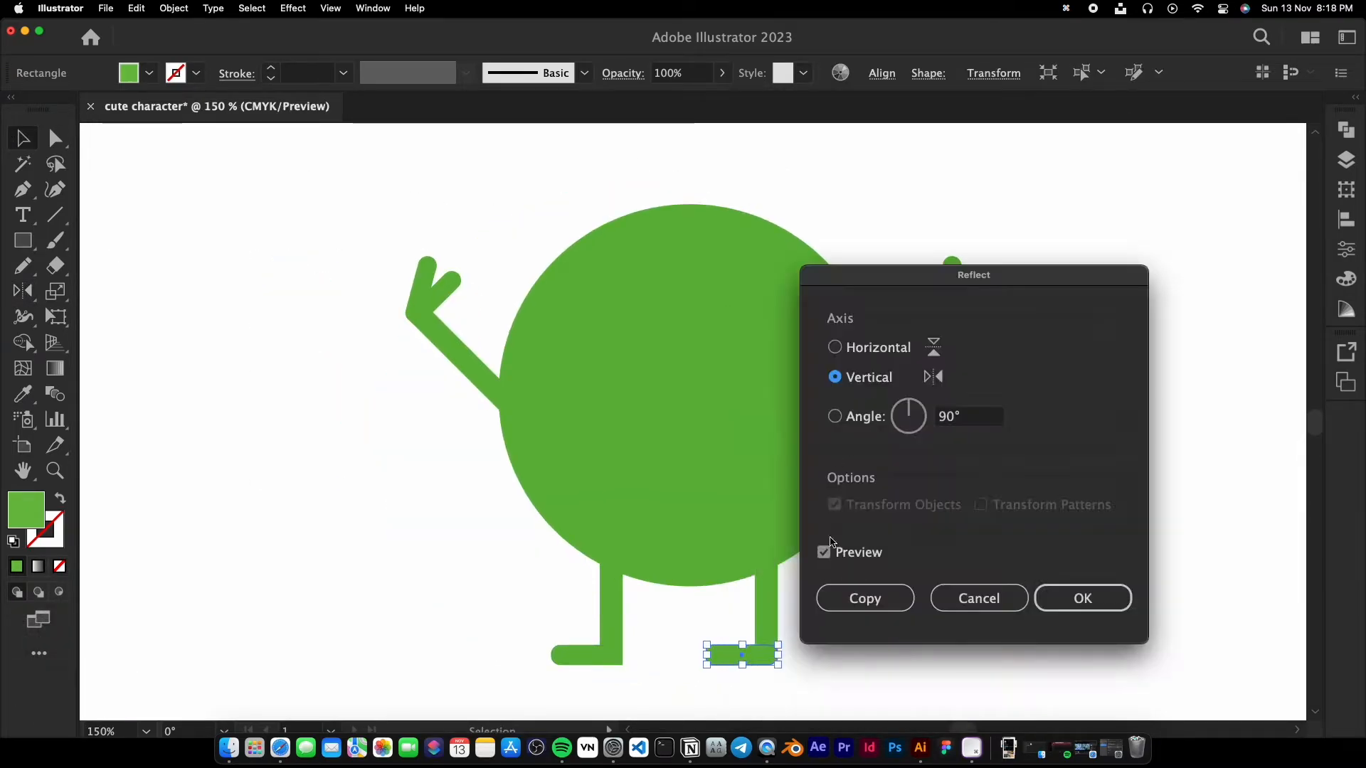
{"action": "left_click", "coordinate": [1083, 597]}
{"action": "left_click_drag", "start_coordinate": [722, 662], "coordinate": [771, 660]}
{"action": "left_click", "coordinate": [836, 643]}
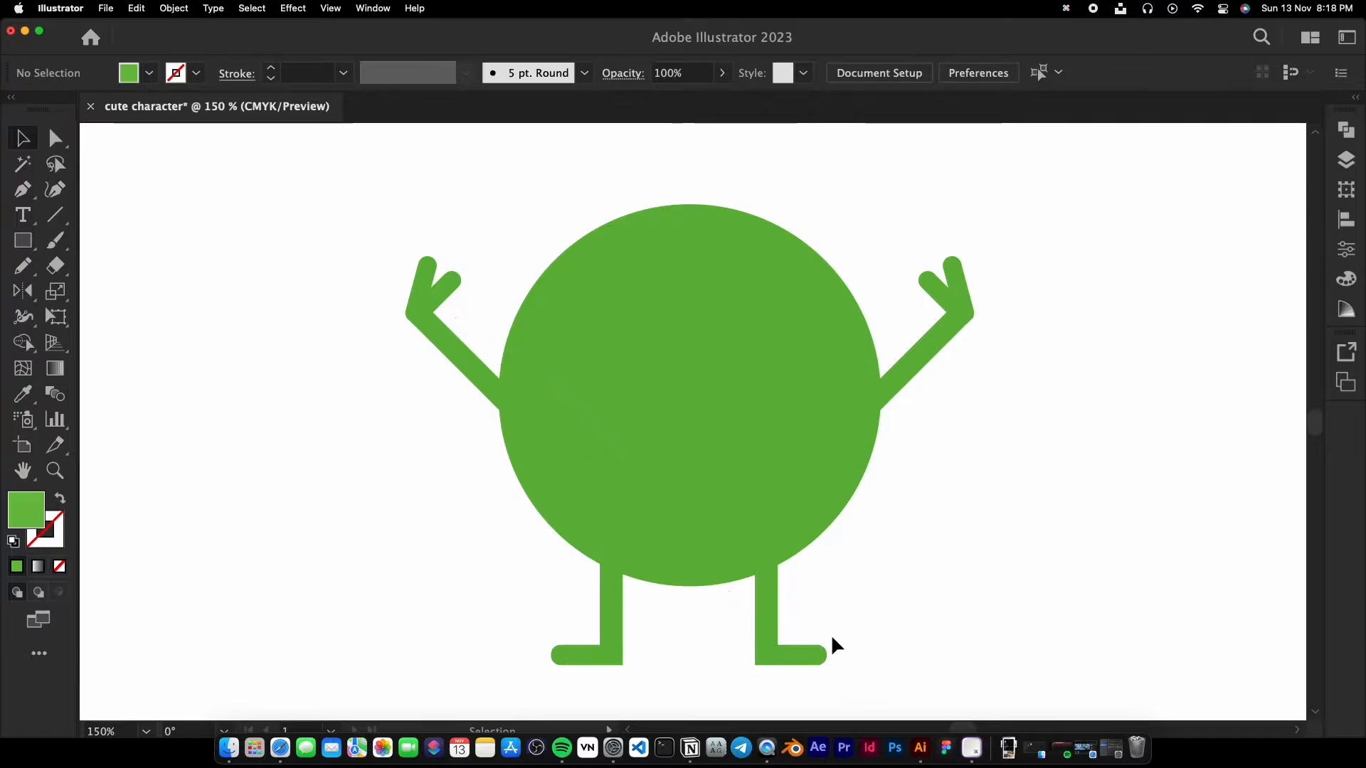
Draw a small green circle for an ear in the empty area beside the body, below the left arm.
{"action": "key", "text": "l"}
{"action": "left_click_drag", "start_coordinate": [299, 413], "coordinate": [359, 473]}
{"action": "key", "text": "v"}
{"action": "scroll", "coordinate": [335, 434], "scroll_direction": "up", "scroll_amount": 2}
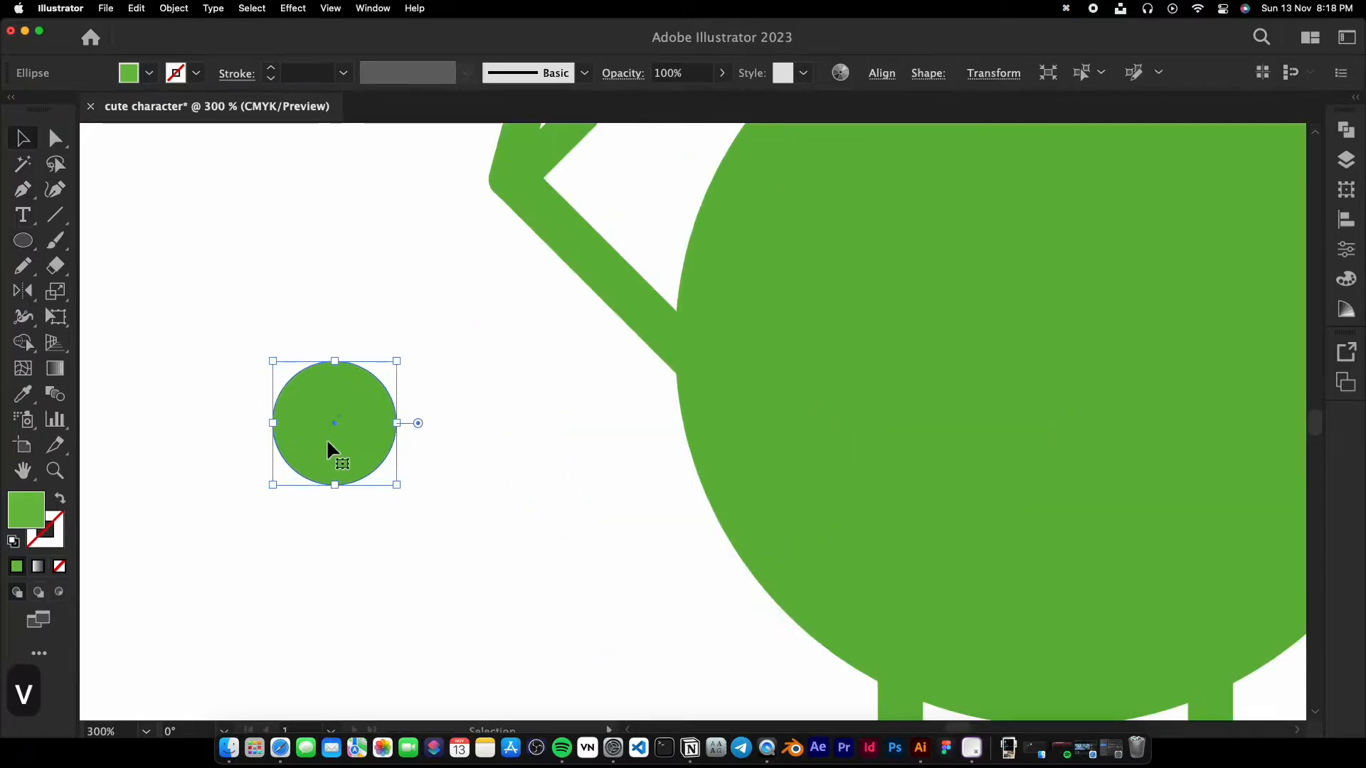
Try making a uniformly scaled copy of the small circle at 80%.
{"action": "double_click", "coordinate": [56, 291]}
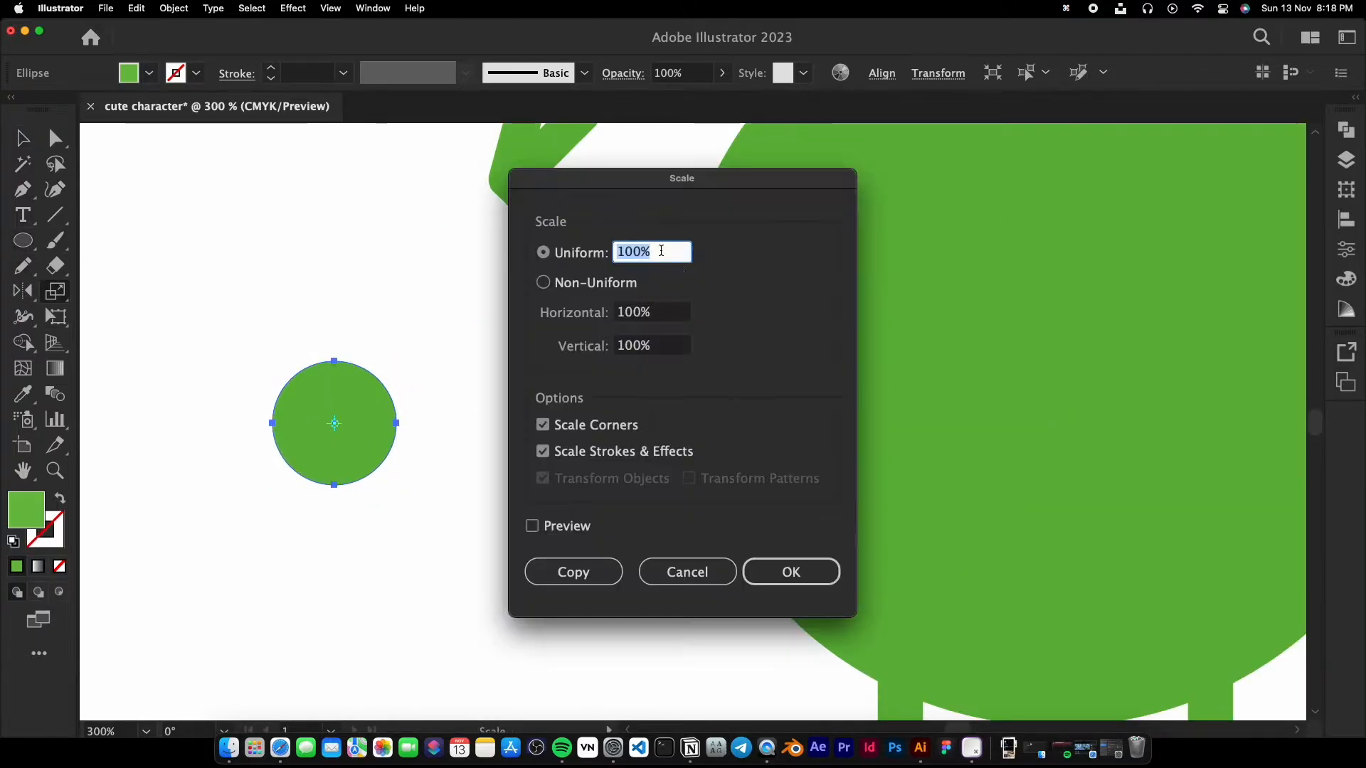
{"action": "type", "text": "80"}
{"action": "left_click", "coordinate": [569, 569]}
{"action": "key", "text": "super+z"}
Make a concentric copy of the small circle scaled uniformly to 70% and fill it with dark green.
{"action": "double_click", "coordinate": [56, 290]}
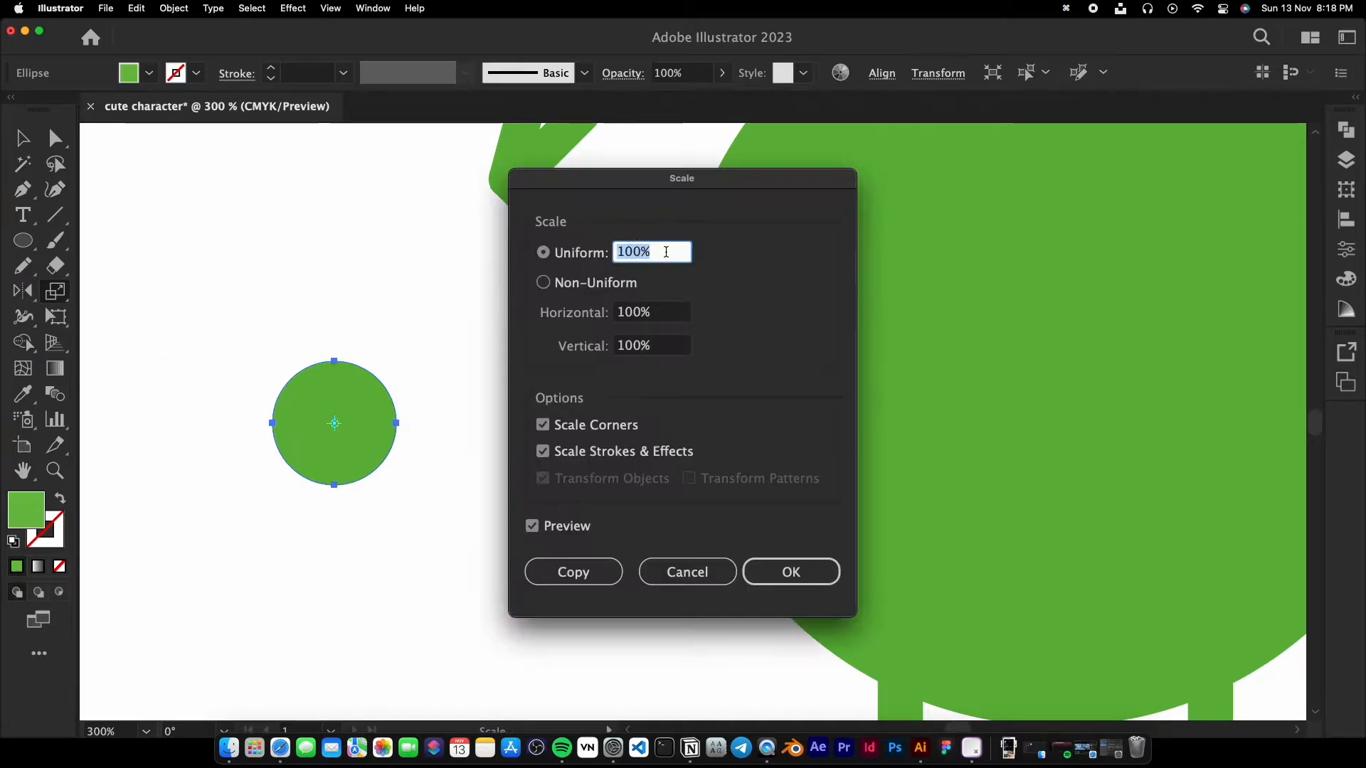
{"action": "type", "text": "70"}
{"action": "left_click", "coordinate": [580, 574]}
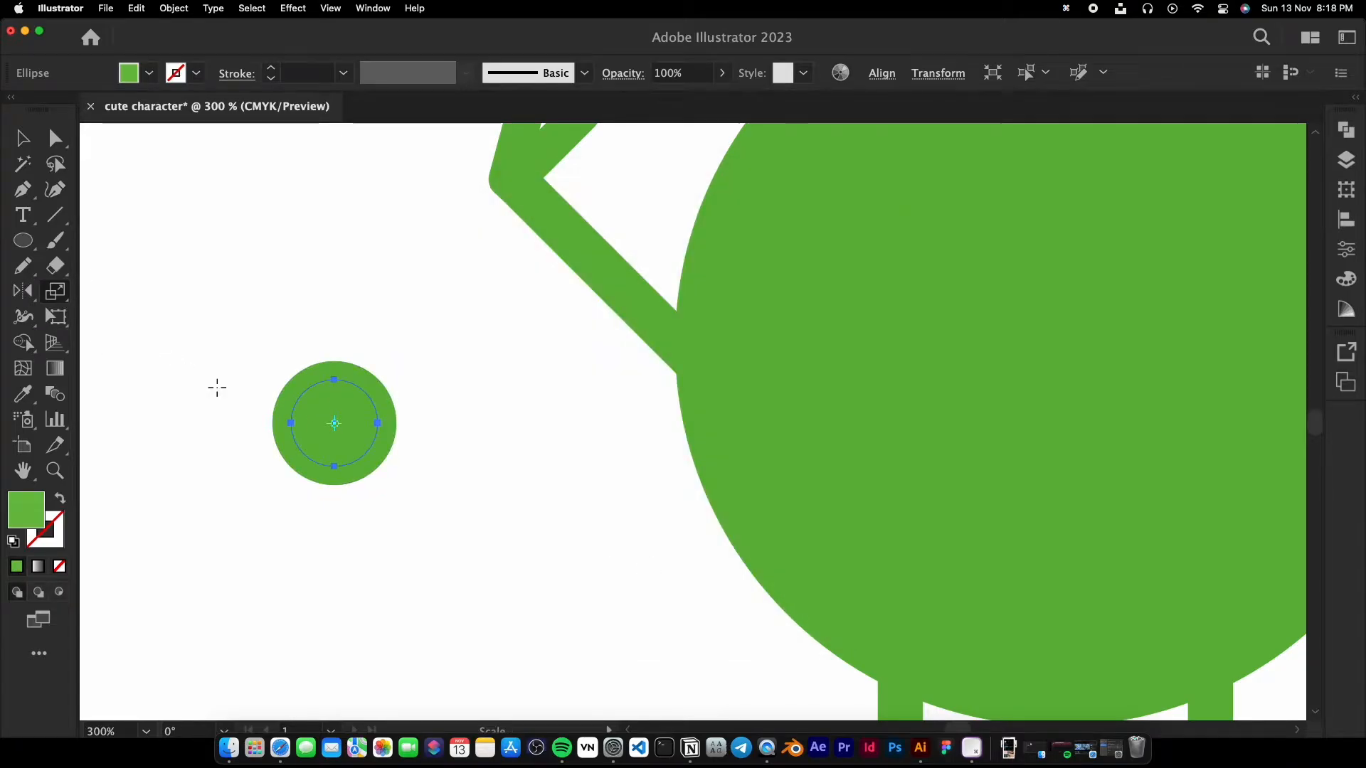
{"action": "double_click", "coordinate": [21, 516]}
{"action": "left_click", "coordinate": [244, 488]}
{"action": "left_click", "coordinate": [578, 339]}
{"action": "key", "text": "v"}
{"action": "left_click", "coordinate": [357, 314]}
Draw a straight vertical Pen path through the center of the two ear circles, extending past both edges.
{"action": "key", "text": "l"}
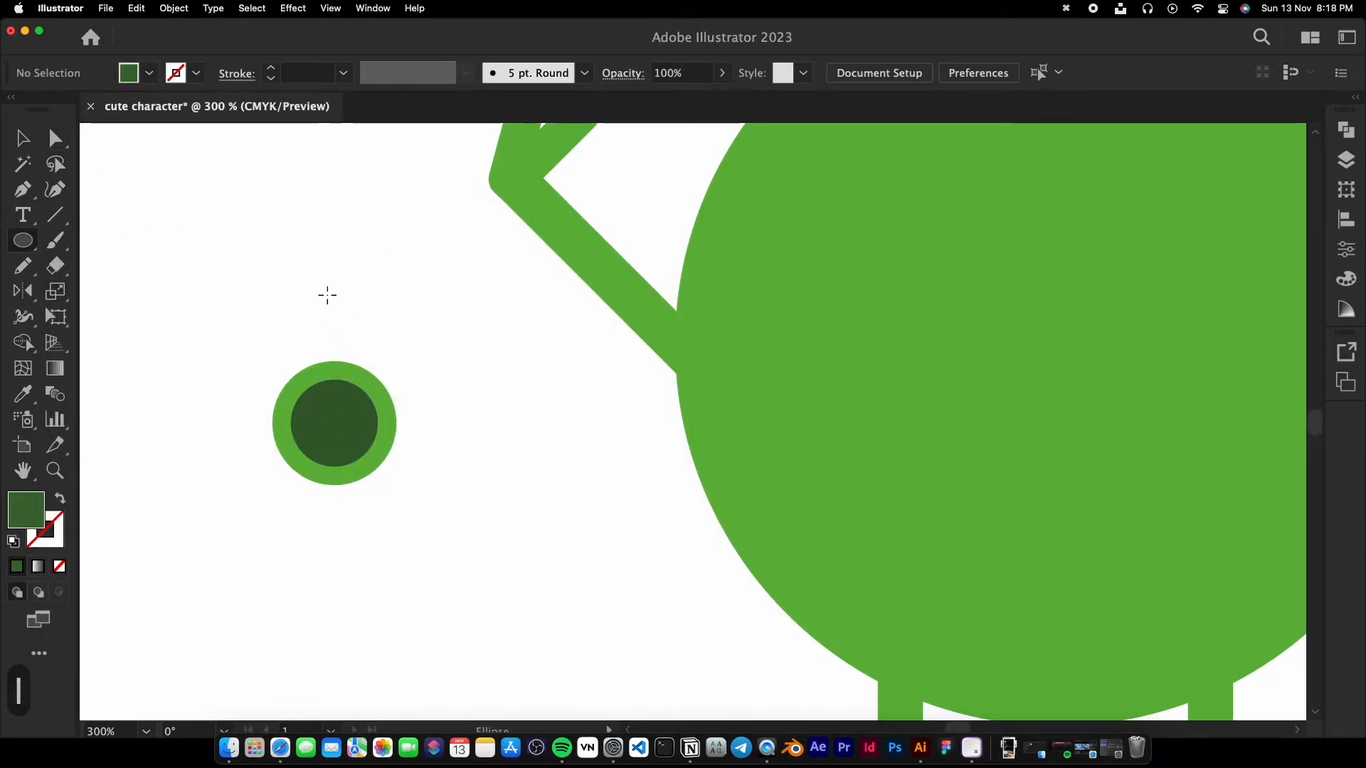
{"action": "key", "text": "super+y"}
{"action": "scroll", "coordinate": [332, 334], "scroll_direction": "up", "scroll_amount": 1}
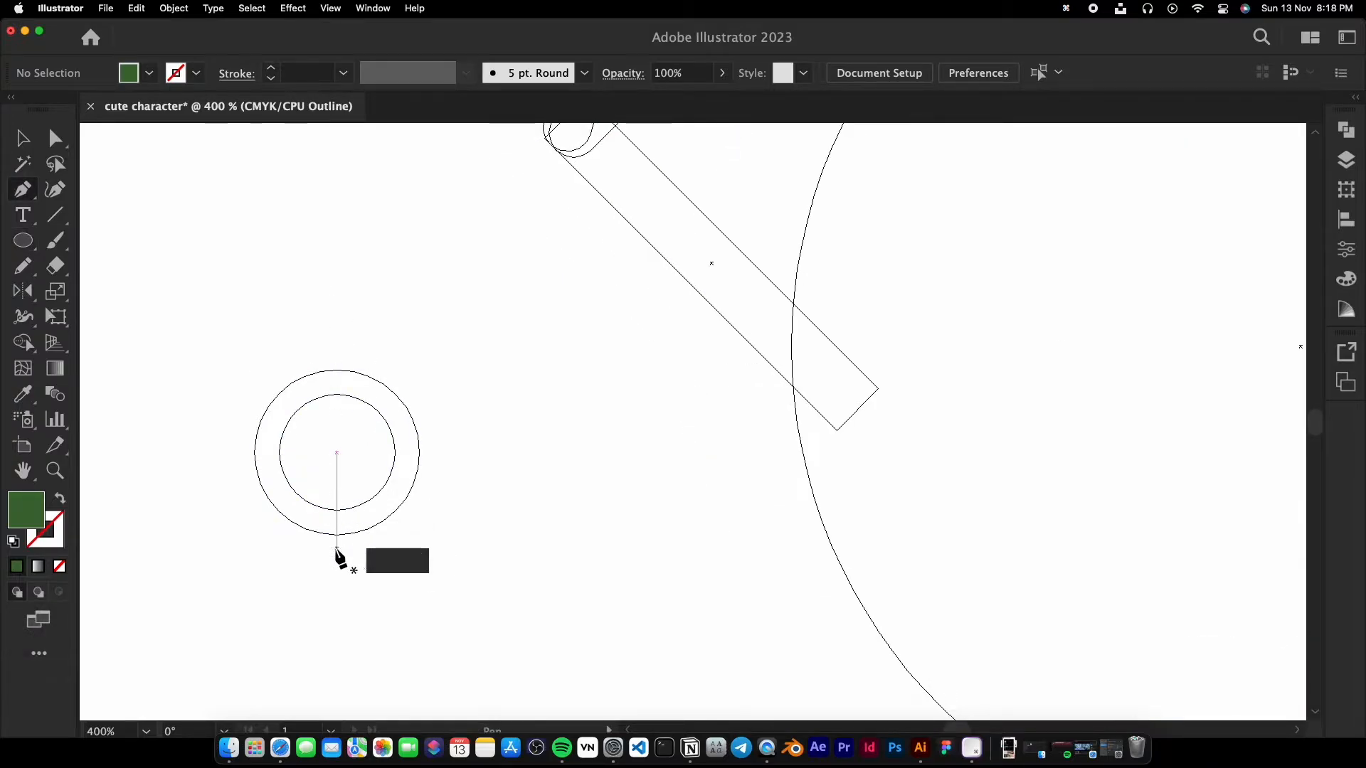
{"action": "left_click", "coordinate": [336, 566]}
{"action": "left_click", "coordinate": [336, 327]}
{"action": "key", "text": "super+y"}
{"action": "key", "text": "v"}
Split both ear circles along the vertical path into left and right halves with Pathfinder Divide.
{"action": "left_click", "coordinate": [354, 423]}
{"action": "left_click", "coordinate": [375, 382]}
{"action": "left_click_drag", "start_coordinate": [382, 288], "coordinate": [295, 496]}
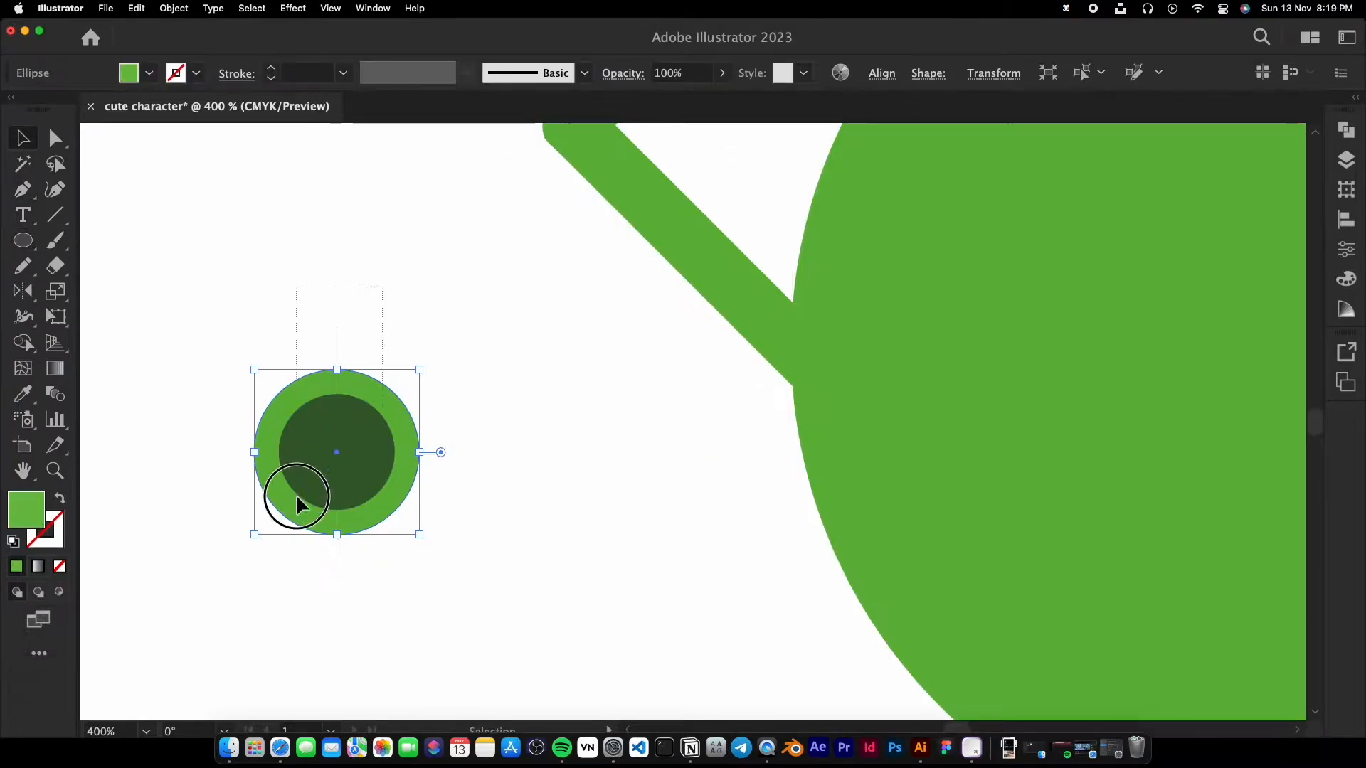
{"action": "left_click", "coordinate": [361, 483]}
{"action": "left_click", "coordinate": [403, 488], "text": "shift"}
{"action": "key", "text": "super+g"}
{"action": "left_click", "coordinate": [337, 355], "text": "shift"}
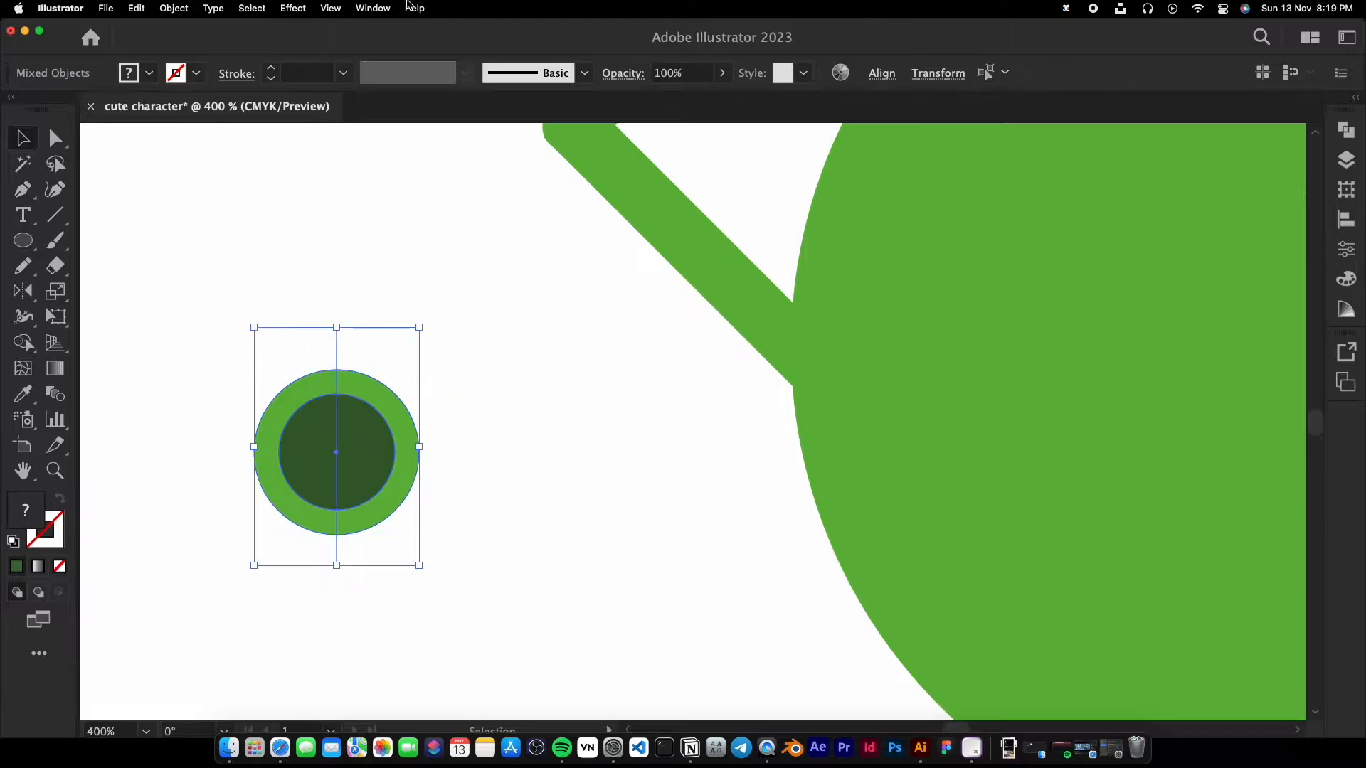
{"action": "left_click", "coordinate": [409, 6]}
{"action": "left_click", "coordinate": [418, 573]}
{"action": "left_click", "coordinate": [456, 460]}
{"action": "key", "text": "super+0"}
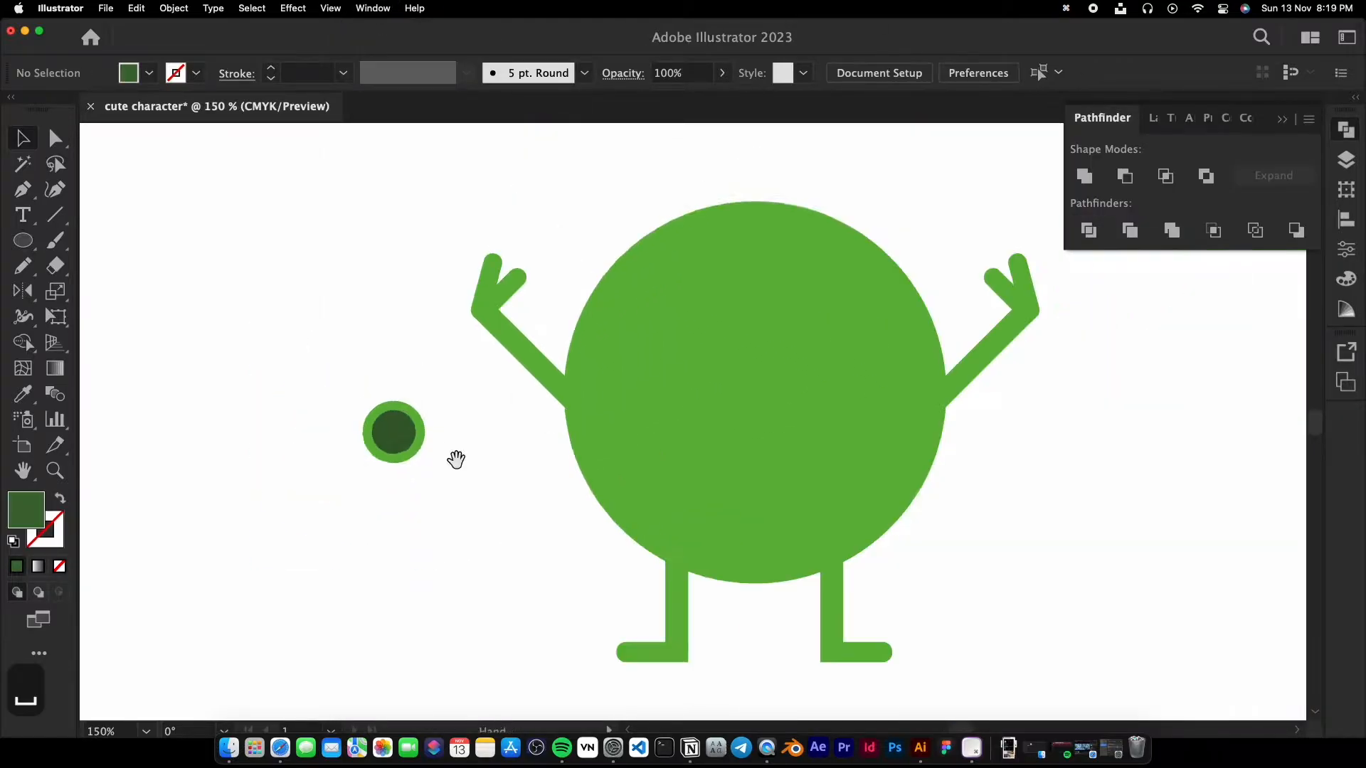
Ungroup the divided ear circles and move the left and right halves apart.
{"action": "left_click", "coordinate": [192, 476]}
{"action": "left_click_drag", "start_coordinate": [455, 459], "coordinate": [275, 487]}
{"action": "right_click", "coordinate": [199, 487]}
{"action": "left_click", "coordinate": [226, 592]}
{"action": "left_click", "coordinate": [245, 530]}
{"action": "key", "text": "super+z"}
{"action": "left_click", "coordinate": [201, 468]}
{"action": "scroll", "coordinate": [213, 468], "scroll_direction": "up", "scroll_amount": 2}
{"action": "left_click", "coordinate": [242, 480]}
{"action": "left_click", "coordinate": [303, 491]}
{"action": "key", "text": "super+z"}
Group the light and dark pieces of each ear half separately.
{"action": "left_click_drag", "start_coordinate": [295, 494], "coordinate": [182, 461]}
{"action": "key", "text": "super+g"}
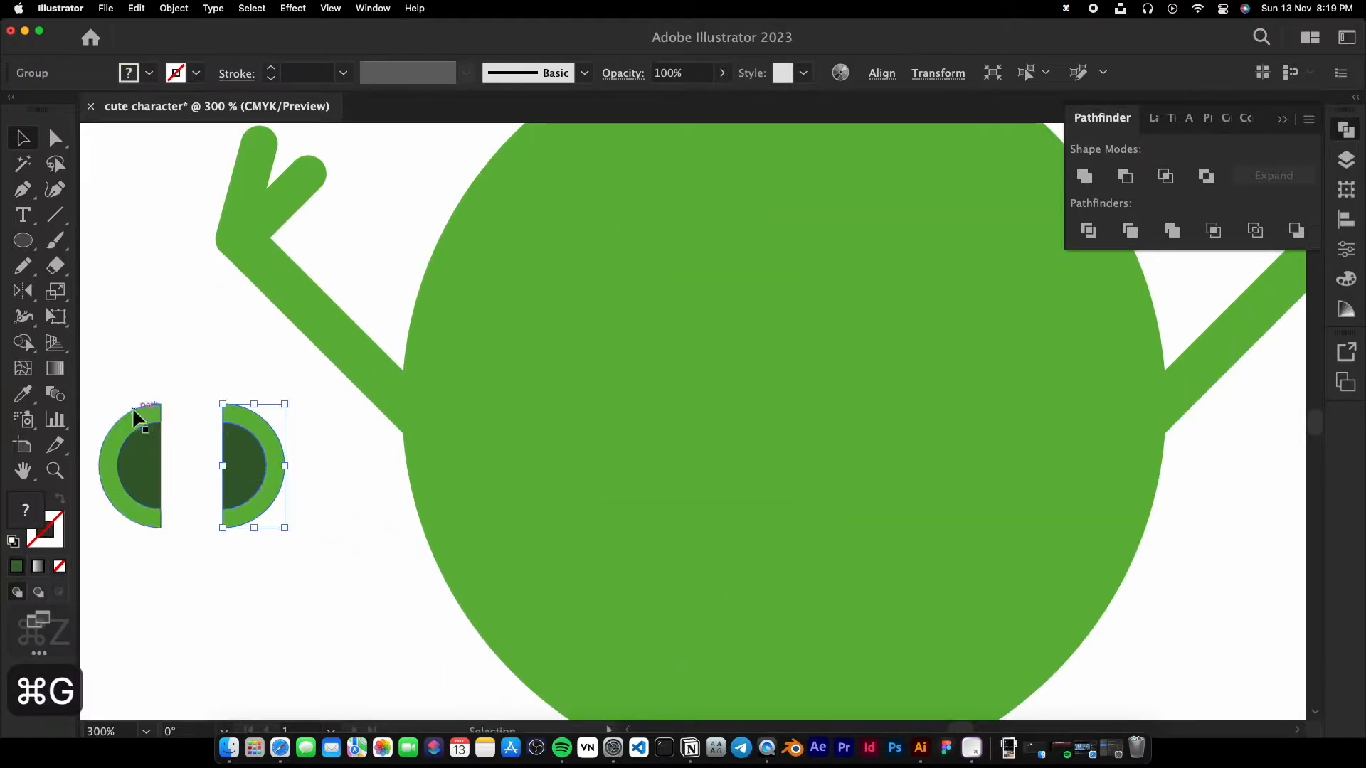
{"action": "left_click_drag", "start_coordinate": [119, 395], "coordinate": [161, 464]}
{"action": "key", "text": "super+g"}
{"action": "left_click", "coordinate": [302, 490]}
Draw a horizontal Pen path across the upper body, extending slightly past both sides, as an ear alignment guide.
{"action": "scroll", "coordinate": [312, 484], "scroll_direction": "down", "scroll_amount": 1}
{"action": "left_click_drag", "start_coordinate": [334, 455], "coordinate": [267, 462]}
{"action": "key", "text": "p"}
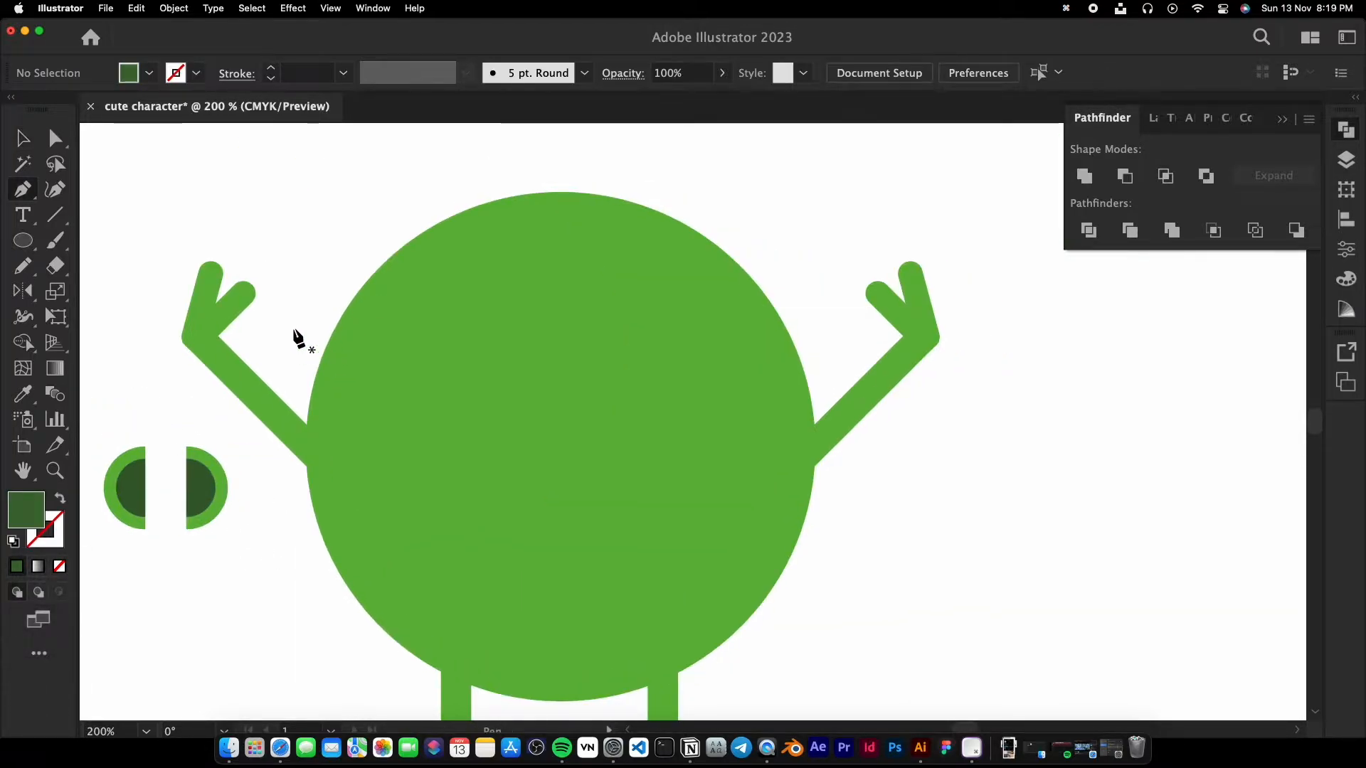
{"action": "left_click", "coordinate": [298, 314]}
{"action": "left_click", "coordinate": [829, 316]}
{"action": "key", "text": "Return"}
{"action": "key", "text": "v"}
Place the left ear half against the body's upper left edge, tilt it to follow the curve, and delete the right half.
{"action": "left_click_drag", "start_coordinate": [135, 492], "coordinate": [342, 353]}
{"action": "left_click_drag", "start_coordinate": [349, 399], "coordinate": [311, 353]}
{"action": "left_click_drag", "start_coordinate": [201, 494], "coordinate": [824, 362]}
{"action": "key", "text": "BackSpace"}
Add a reflected copy of the ear on the body's opposite side and delete the horizontal guide path.
{"action": "left_click", "coordinate": [313, 351]}
{"action": "double_click", "coordinate": [23, 290]}
{"action": "left_click", "coordinate": [861, 589]}
{"action": "key", "text": "v"}
{"action": "key", "text": "super+y"}
{"action": "key", "text": "super+y"}
{"action": "left_click", "coordinate": [811, 316]}
{"action": "key", "text": "BackSpace"}
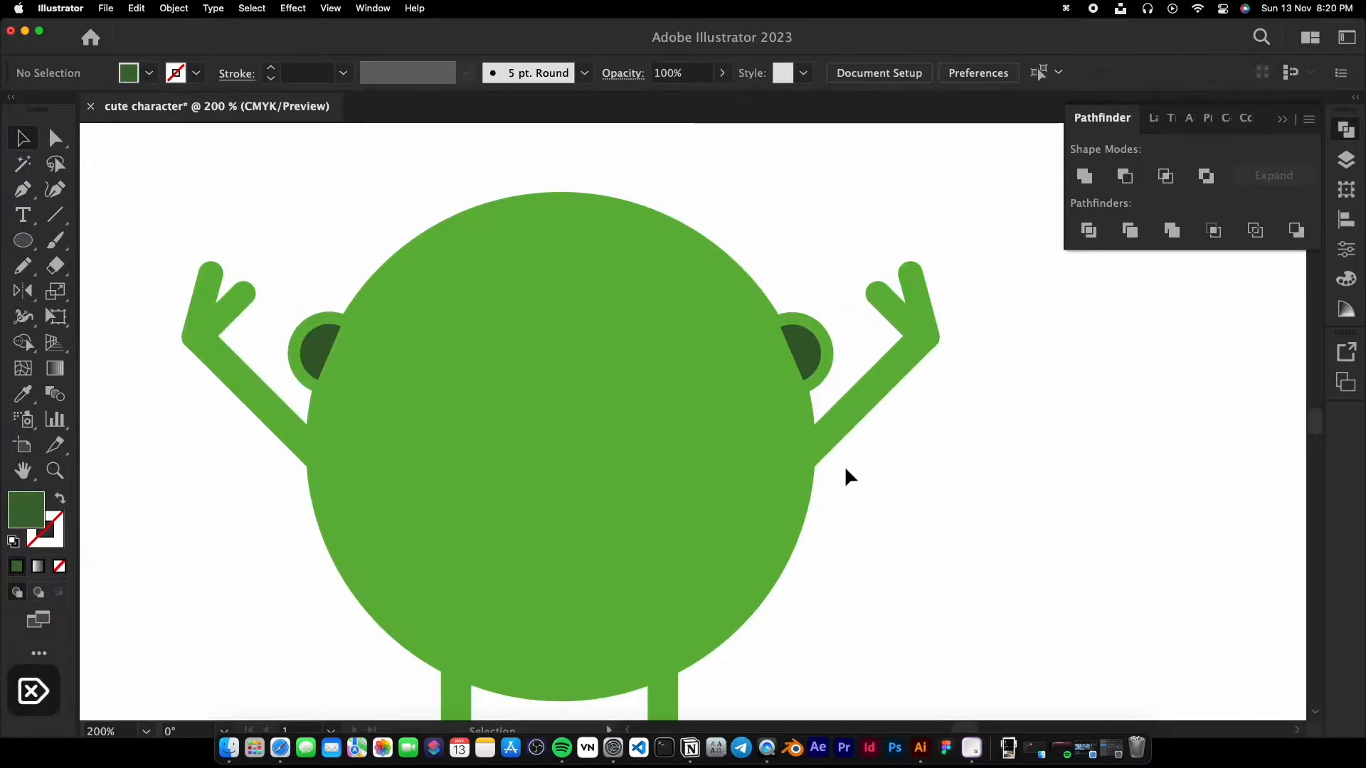
Bring the body circle in front of both ears.
{"action": "left_click", "coordinate": [804, 387]}
{"action": "right_click", "coordinate": [510, 305]}
{"action": "left_click", "coordinate": [700, 644]}
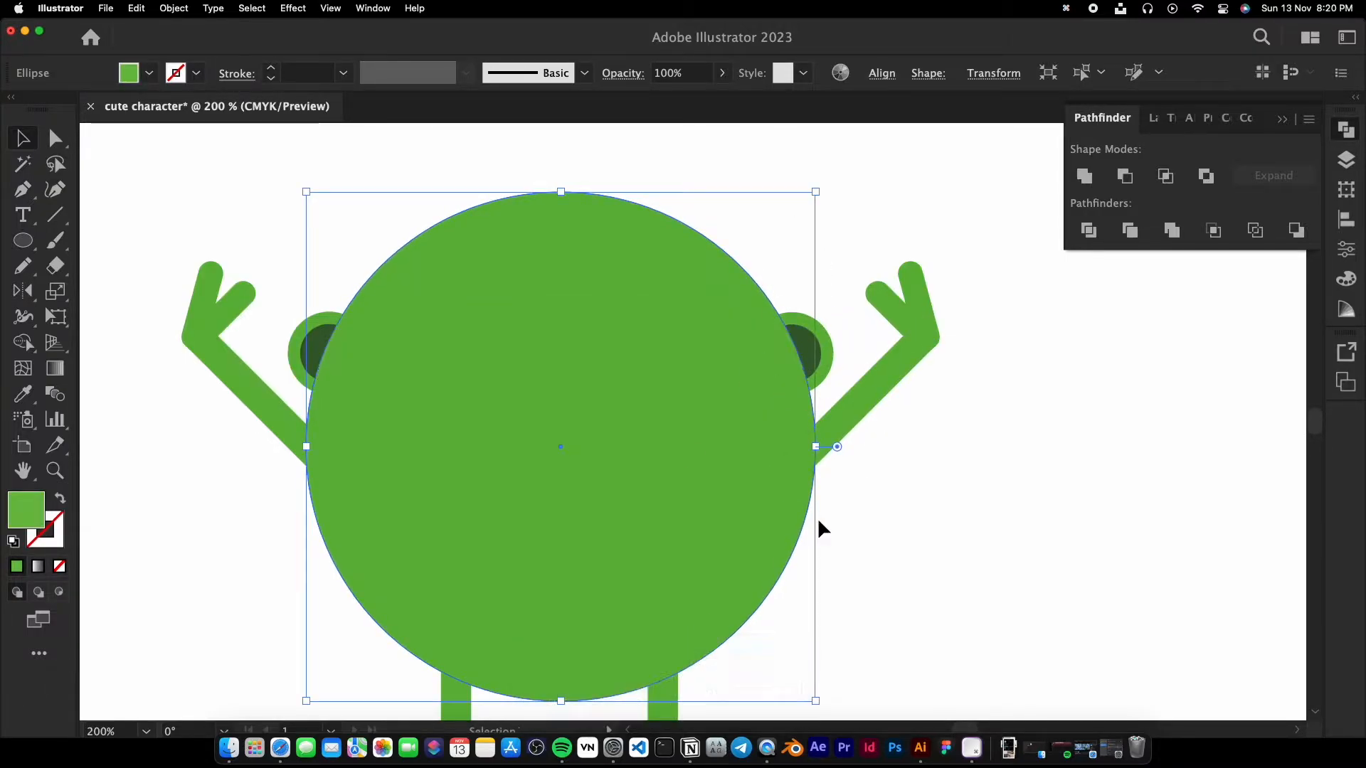
{"action": "left_click", "coordinate": [821, 526]}
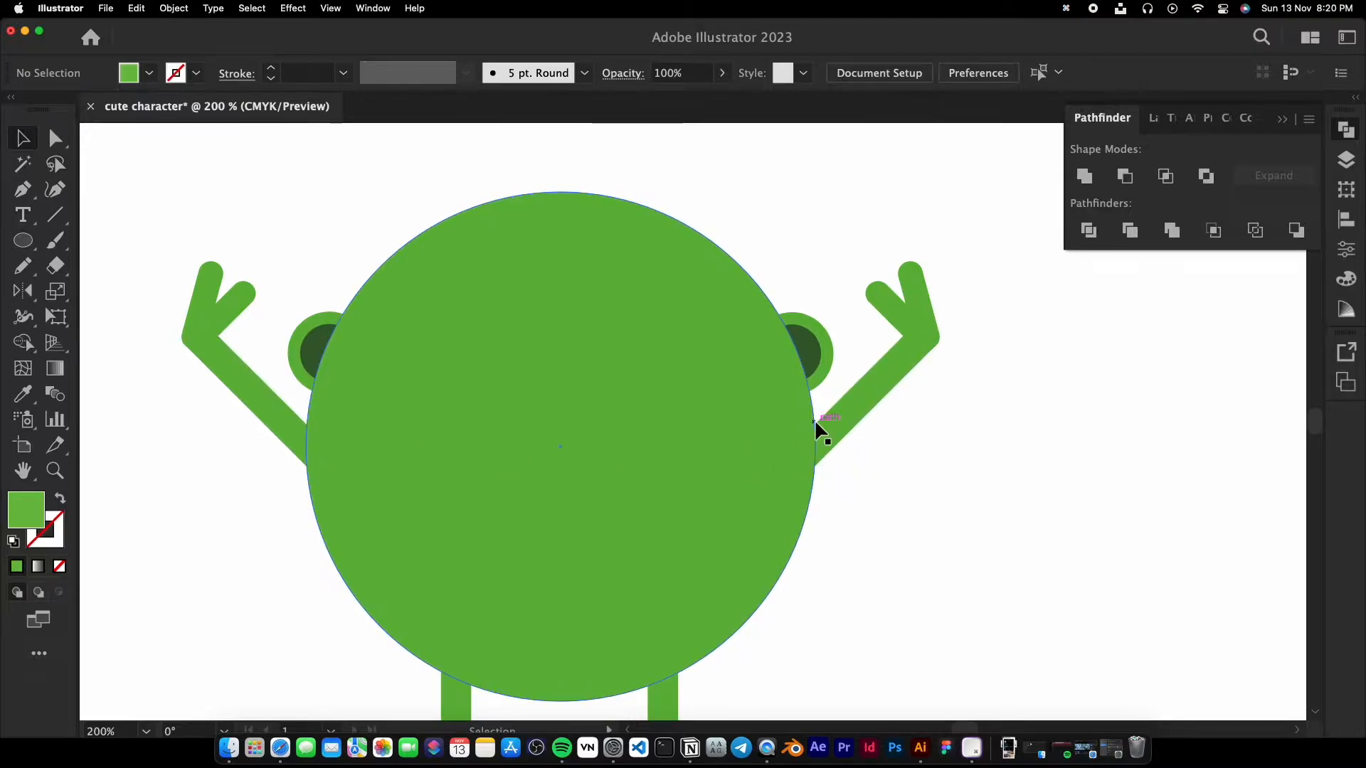
Draw two identical circular eyes side by side on the upper half of the body and fill them with black.
{"action": "key", "text": "l"}
{"action": "left_click_drag", "start_coordinate": [409, 347], "coordinate": [663, 385]}
{"action": "key", "text": "v"}
{"action": "left_click", "coordinate": [465, 385], "text": "shift"}
{"action": "double_click", "coordinate": [25, 509]}
{"action": "left_click_drag", "start_coordinate": [159, 583], "coordinate": [139, 601]}
{"action": "left_click", "coordinate": [580, 338]}
{"action": "left_click", "coordinate": [740, 250]}
Draw a small highlight circle near the top of the right eye and fill it with white.
{"action": "left_click_drag", "start_coordinate": [657, 366], "coordinate": [665, 370]}
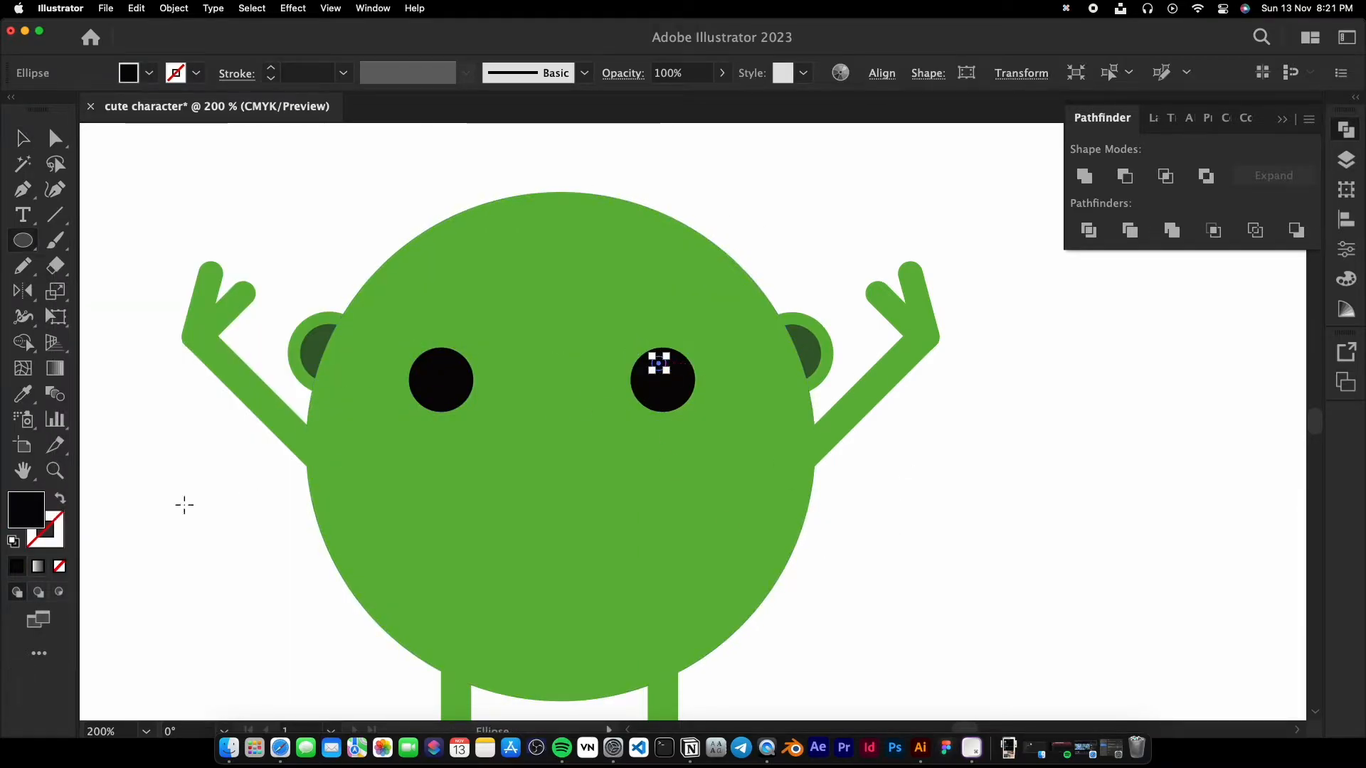
{"action": "double_click", "coordinate": [26, 510]}
{"action": "left_click", "coordinate": [70, 332]}
{"action": "left_click", "coordinate": [550, 345]}
{"action": "key", "text": "v"}
{"action": "left_click", "coordinate": [839, 512]}
Copy the white highlight from the right eye to the upper part of the left eye.
{"action": "scroll", "coordinate": [683, 446], "scroll_direction": "up", "scroll_amount": 1}
{"action": "left_click", "coordinate": [648, 325]}
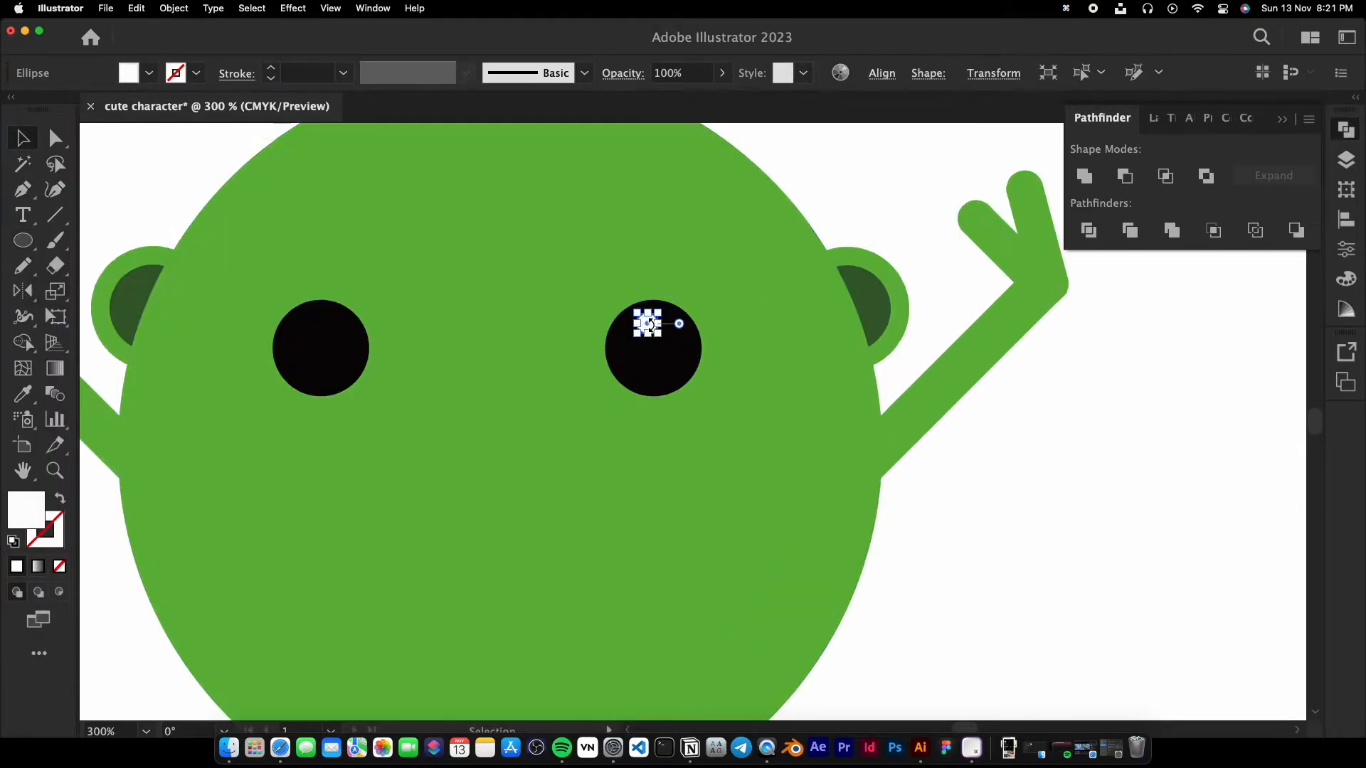
{"action": "left_click", "coordinate": [979, 180]}
{"action": "left_click", "coordinate": [649, 324]}
{"action": "scroll", "coordinate": [652, 364], "scroll_direction": "up", "scroll_amount": 2}
{"action": "left_click_drag", "start_coordinate": [627, 308], "coordinate": [162, 301]}
{"action": "mouse_move", "coordinate": [187, 283]}
{"action": "left_mouse_down"}
{"action": "mouse_move", "coordinate": [549, 303]}
{"action": "mouse_move", "coordinate": [379, 305]}
{"action": "mouse_move", "coordinate": [433, 333]}
{"action": "mouse_move", "coordinate": [407, 367]}
{"action": "mouse_move", "coordinate": [512, 216]}
{"action": "left_mouse_up"}
{"action": "scroll", "coordinate": [471, 341], "scroll_direction": "down", "scroll_amount": 3}
{"action": "left_click", "coordinate": [811, 249]}
Add a tiny white dot just below and to the right of the highlight in each eye.
{"action": "scroll", "coordinate": [430, 363], "scroll_direction": "up", "scroll_amount": 1}
{"action": "key", "text": "l"}
{"action": "key", "text": "v"}
{"action": "scroll", "coordinate": [401, 364], "scroll_direction": "up", "scroll_amount": 5}
{"action": "scroll", "coordinate": [552, 293], "scroll_direction": "down", "scroll_amount": 6}
{"action": "left_click", "coordinate": [929, 193]}
{"action": "left_click_drag", "start_coordinate": [590, 308], "coordinate": [1104, 283]}
{"action": "scroll", "coordinate": [573, 309], "scroll_direction": "up", "scroll_amount": 6}
{"action": "scroll", "coordinate": [674, 335], "scroll_direction": "down", "scroll_amount": 6}
{"action": "scroll", "coordinate": [406, 312], "scroll_direction": "up", "scroll_amount": 4}
{"action": "scroll", "coordinate": [1134, 327], "scroll_direction": "down", "scroll_amount": 6}
{"action": "left_click", "coordinate": [1214, 387]}
{"action": "scroll", "coordinate": [1214, 387], "scroll_direction": "up", "scroll_amount": 1}
{"action": "left_click_drag", "start_coordinate": [1259, 386], "coordinate": [784, 387]}
{"action": "left_click", "coordinate": [1282, 118]}
Draw a wide white ellipse for the mouth below the eyes on the body.
{"action": "left_click_drag", "start_coordinate": [663, 381], "coordinate": [724, 405]}
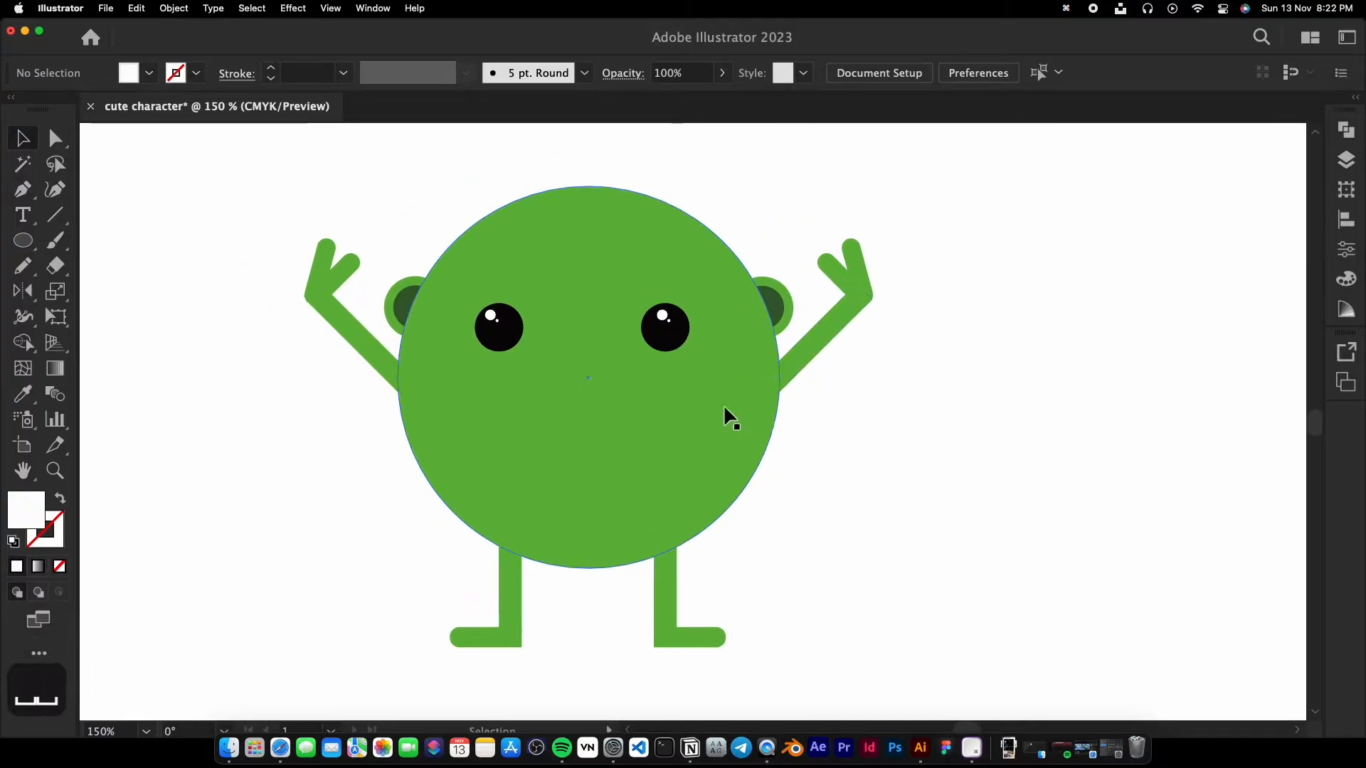
{"action": "key", "text": "l"}
{"action": "left_click_drag", "start_coordinate": [514, 396], "coordinate": [669, 484]}
{"action": "left_click_drag", "start_coordinate": [672, 517], "coordinate": [673, 517]}
{"action": "key", "text": "v"}
{"action": "left_click_drag", "start_coordinate": [596, 467], "coordinate": [641, 447]}
Center the mouth ellipse horizontally on the body circle, using the body as the alignment reference.
{"action": "left_click", "coordinate": [611, 256], "text": "shift"}
{"action": "left_click", "coordinate": [603, 190]}
{"action": "left_click", "coordinate": [889, 73]}
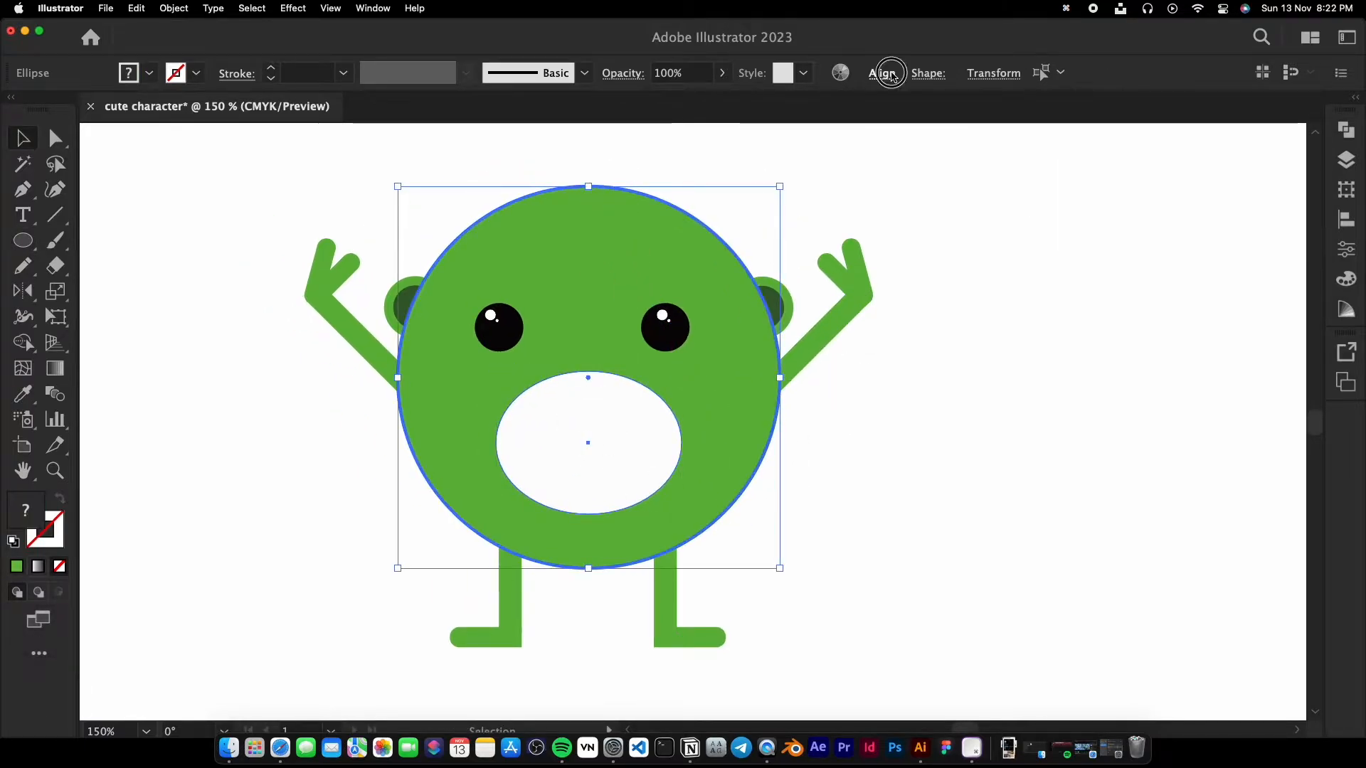
{"action": "left_click", "coordinate": [692, 131]}
{"action": "left_click", "coordinate": [919, 473]}
Try to start a Pen path at the left edge of the mouth ellipse.
{"action": "scroll", "coordinate": [635, 447], "scroll_direction": "up", "scroll_amount": 1}
{"action": "left_click", "coordinate": [634, 447]}
{"action": "key", "text": "p"}
{"action": "left_click", "coordinate": [448, 439]}
{"action": "key", "text": "super+z"}
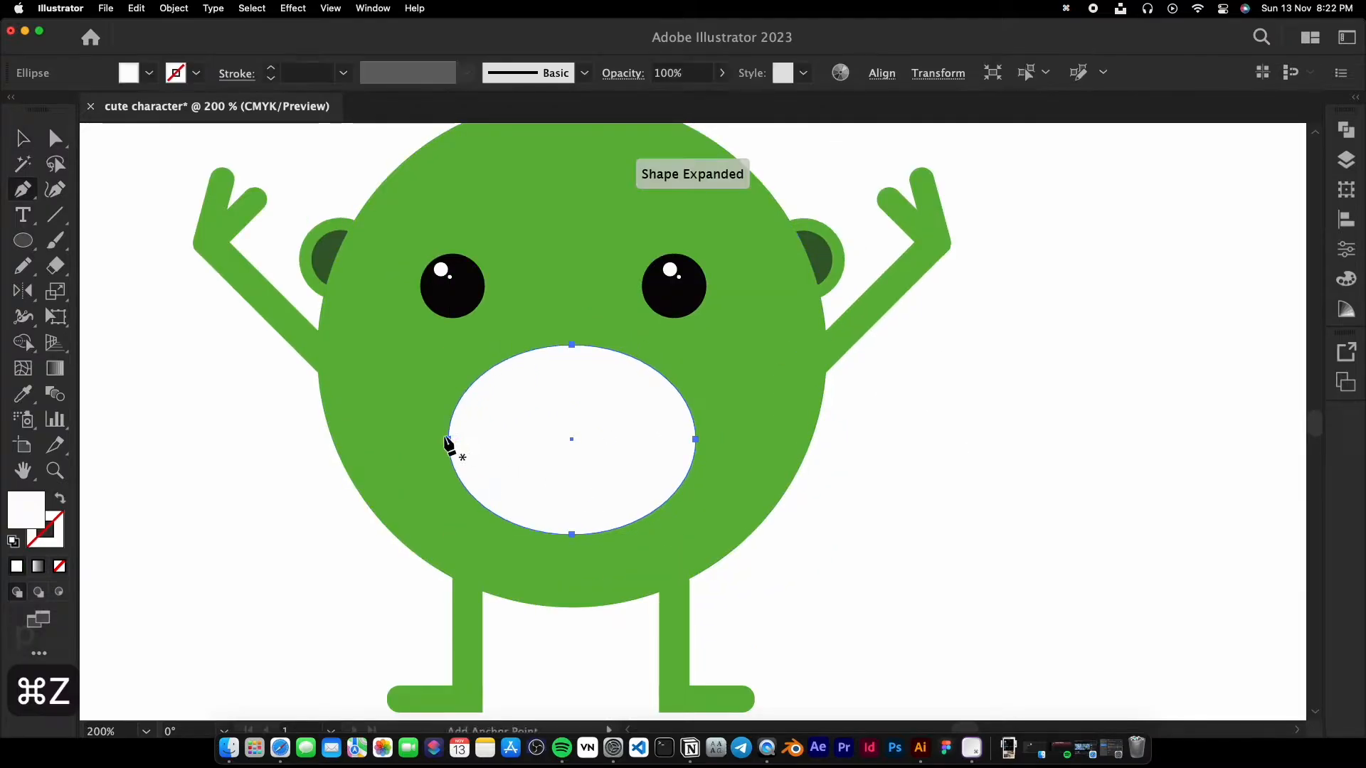
Draw a straight horizontal line across the middle of the white mouth ellipse and divide the ellipse along it with Pathfinder Divide.
{"action": "left_click", "coordinate": [430, 439]}
{"action": "left_click", "coordinate": [738, 440]}
{"action": "key", "text": "v"}
{"action": "left_click", "coordinate": [665, 426], "text": "shift"}
{"action": "left_click", "coordinate": [373, 9]}
{"action": "left_click", "coordinate": [399, 577]}
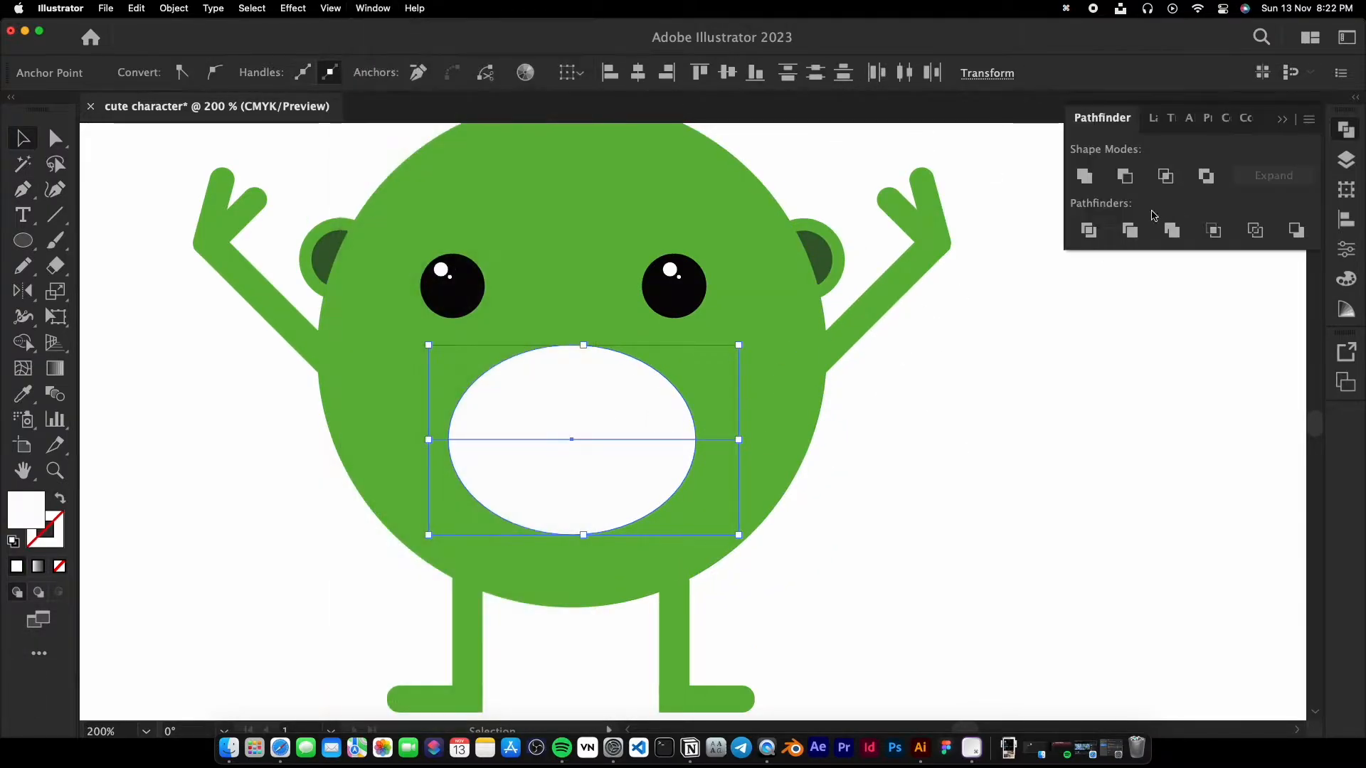
{"action": "left_click", "coordinate": [1088, 231]}
{"action": "left_click", "coordinate": [876, 448]}
Delete the upper half of the divided mouth ellipse and move the remaining lower half slightly up on the face.
{"action": "key", "text": "a"}
{"action": "left_click", "coordinate": [645, 412]}
{"action": "key", "text": "Delete"}
{"action": "key", "text": "v"}
{"action": "left_click_drag", "start_coordinate": [626, 471], "coordinate": [626, 441]}
{"action": "left_click_drag", "start_coordinate": [573, 410], "coordinate": [576, 400]}
{"action": "left_click", "coordinate": [920, 484]}
{"action": "scroll", "coordinate": [921, 486], "scroll_direction": "down", "scroll_amount": 1}
{"action": "left_click_drag", "start_coordinate": [669, 462], "coordinate": [669, 469]}
{"action": "scroll", "coordinate": [960, 486], "scroll_direction": "up", "scroll_amount": 1}
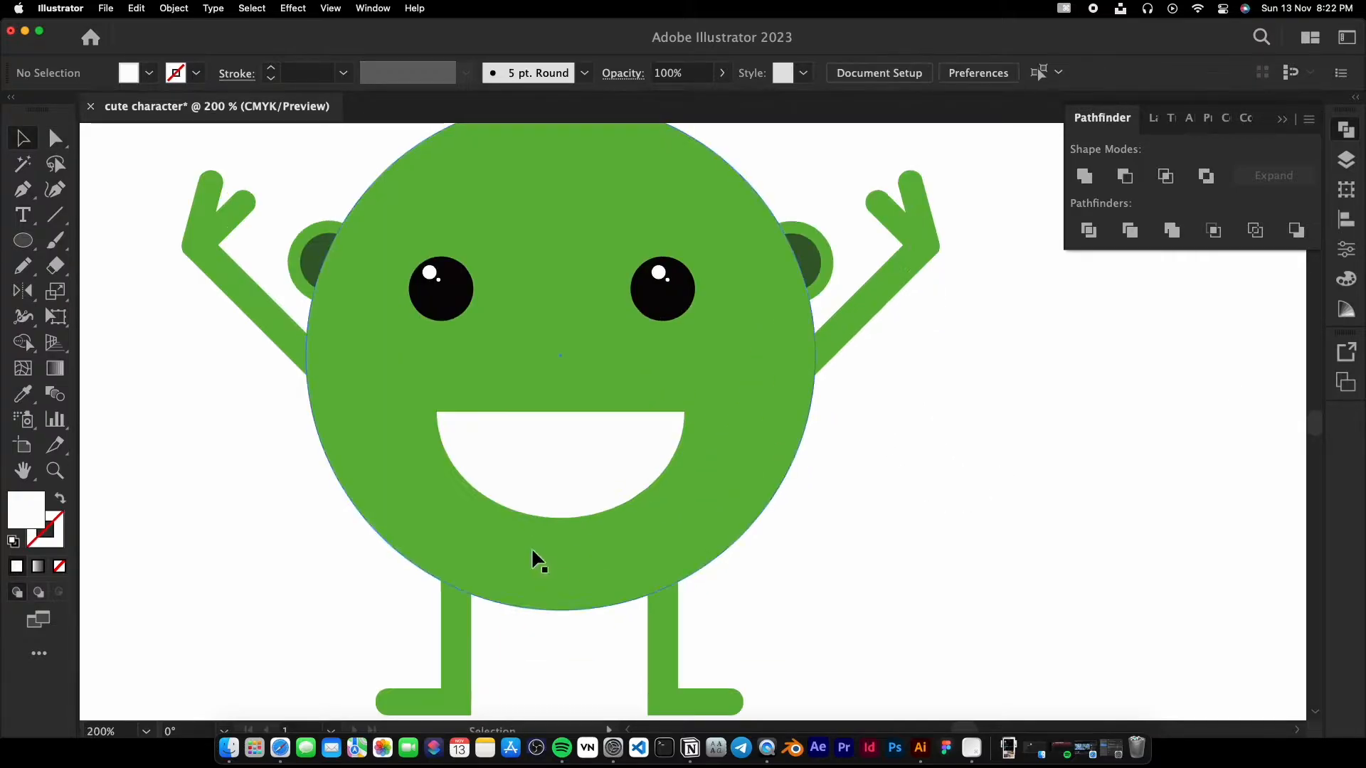
Draw a straight horizontal line across the half-circle mouth, a little above its mid-height.
{"action": "key", "text": "p"}
{"action": "left_click", "coordinate": [431, 454]}
{"action": "left_click", "coordinate": [689, 457], "text": "shift"}
{"action": "key", "text": "v"}
Divide the half-circle mouth along the horizontal line with Pathfinder Divide.
{"action": "left_click", "coordinate": [609, 467]}
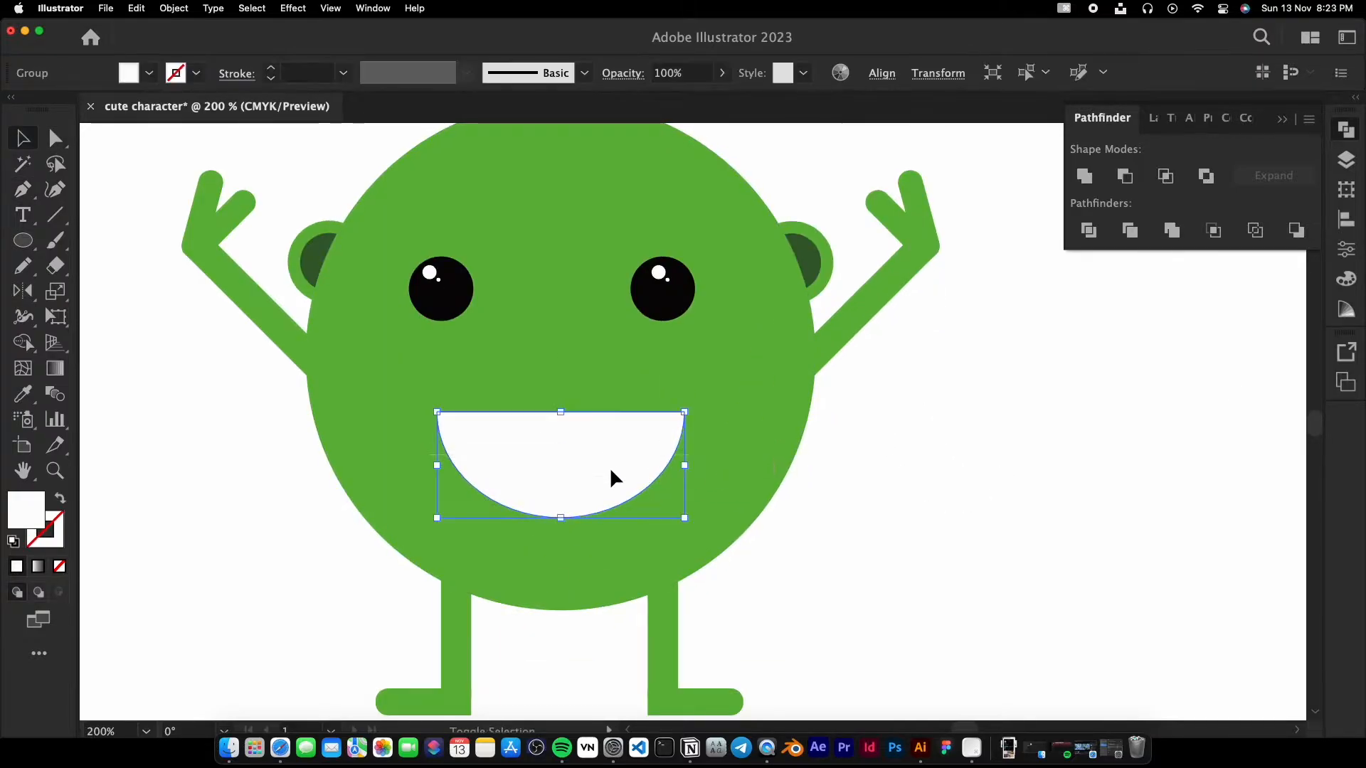
{"action": "left_click", "coordinate": [610, 456], "text": "shift"}
{"action": "left_click", "coordinate": [1088, 230]}
{"action": "left_click", "coordinate": [194, 553]}
{"action": "left_click", "coordinate": [432, 455]}
{"action": "key", "text": "slash"}
{"action": "left_click", "coordinate": [459, 462]}
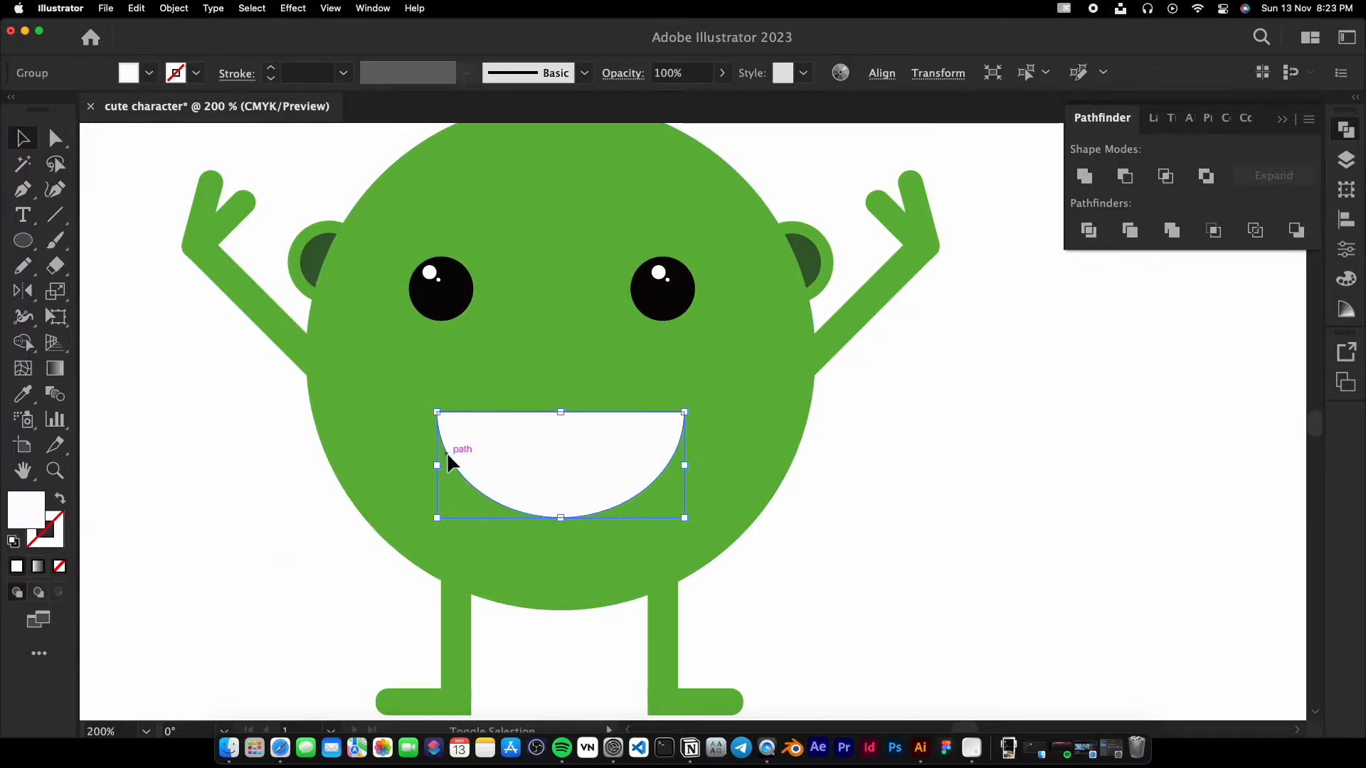
{"action": "left_click", "coordinate": [438, 455], "text": "shift"}
{"action": "left_click", "coordinate": [1087, 229]}
{"action": "left_click", "coordinate": [946, 384]}
Fill the lower part of the divided mouth with a strong red as the tongue area.
{"action": "key", "text": "a"}
{"action": "left_click", "coordinate": [581, 499]}
{"action": "double_click", "coordinate": [26, 510]}
{"action": "left_click_drag", "start_coordinate": [375, 555], "coordinate": [375, 329]}
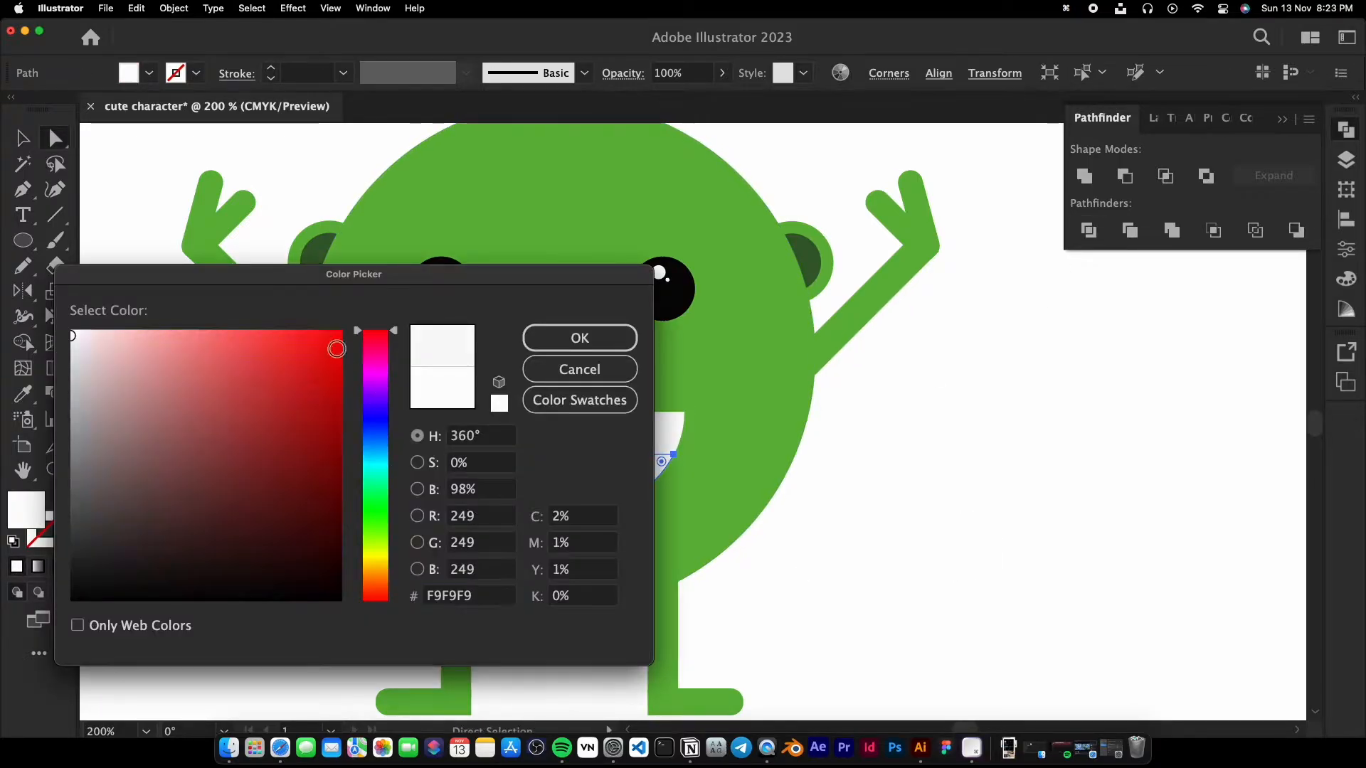
{"action": "left_click", "coordinate": [335, 347]}
{"action": "left_click", "coordinate": [579, 338]}
{"action": "left_click", "coordinate": [953, 590]}
{"action": "scroll", "coordinate": [954, 590], "scroll_direction": "down", "scroll_amount": 1}
{"action": "left_click", "coordinate": [881, 392]}
{"action": "left_click", "coordinate": [38, 566]}
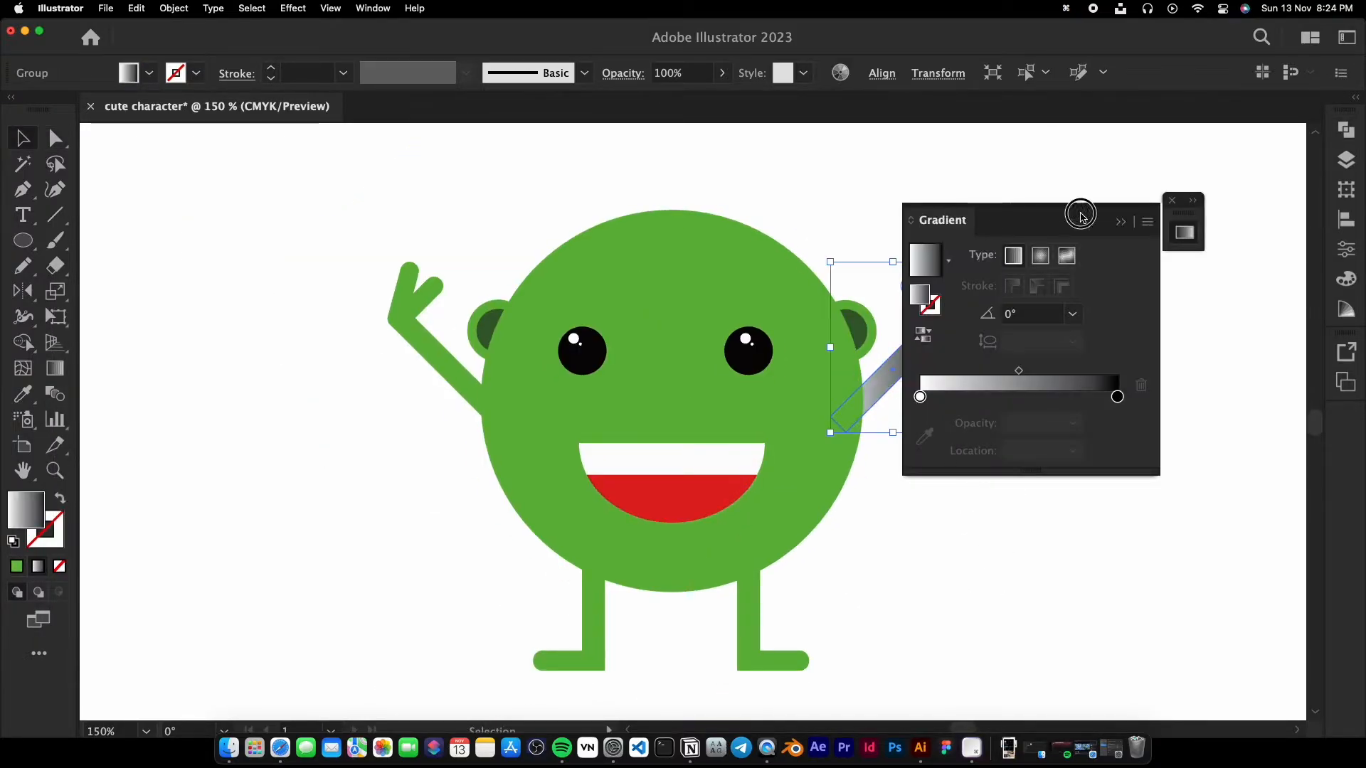
{"action": "left_click_drag", "start_coordinate": [1080, 215], "coordinate": [311, 313]}
{"action": "left_click", "coordinate": [1045, 420]}
{"action": "key", "text": "super+z"}
{"action": "key", "text": "super+z"}
{"action": "key", "text": "super+z"}
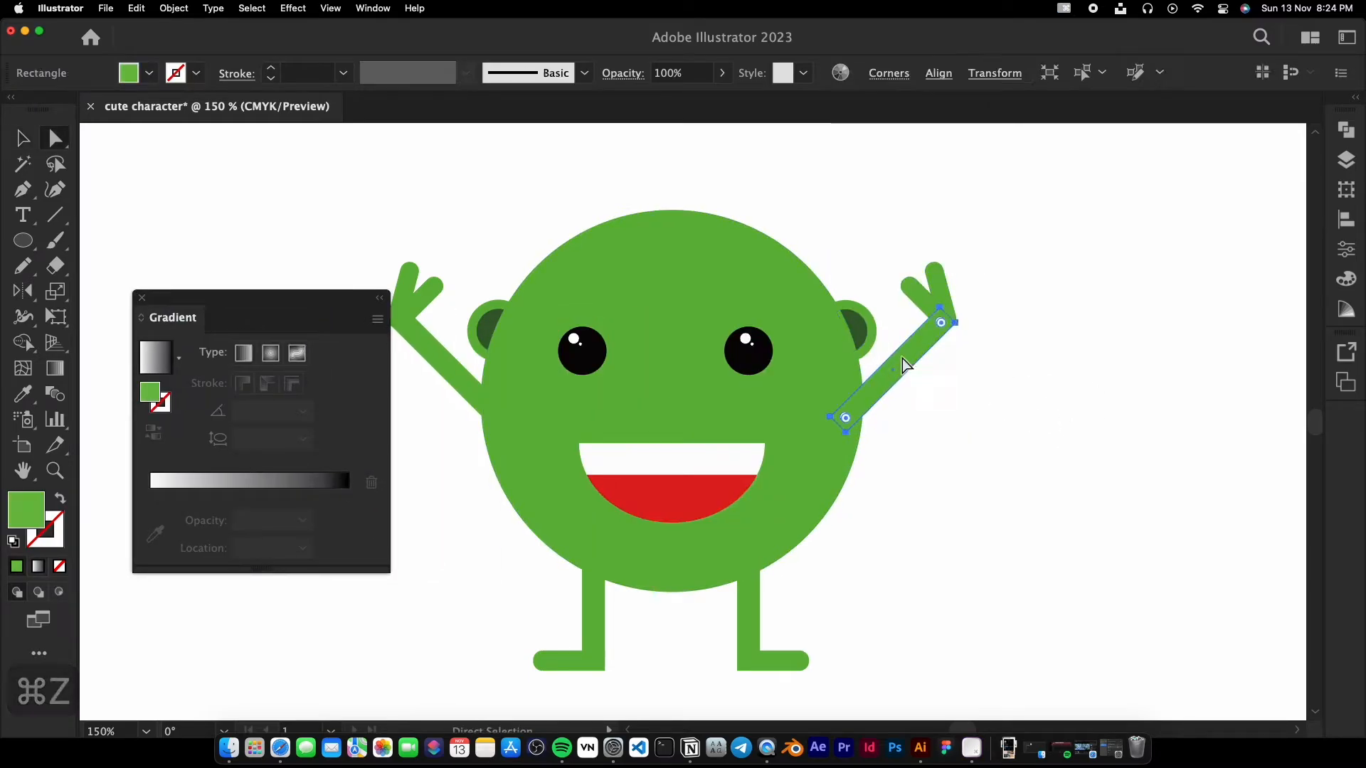
Fill the right arm's rectangle with a linear gradient running diagonally from the hand down toward the body.
{"action": "left_click", "coordinate": [160, 364]}
{"action": "left_click", "coordinate": [286, 384]}
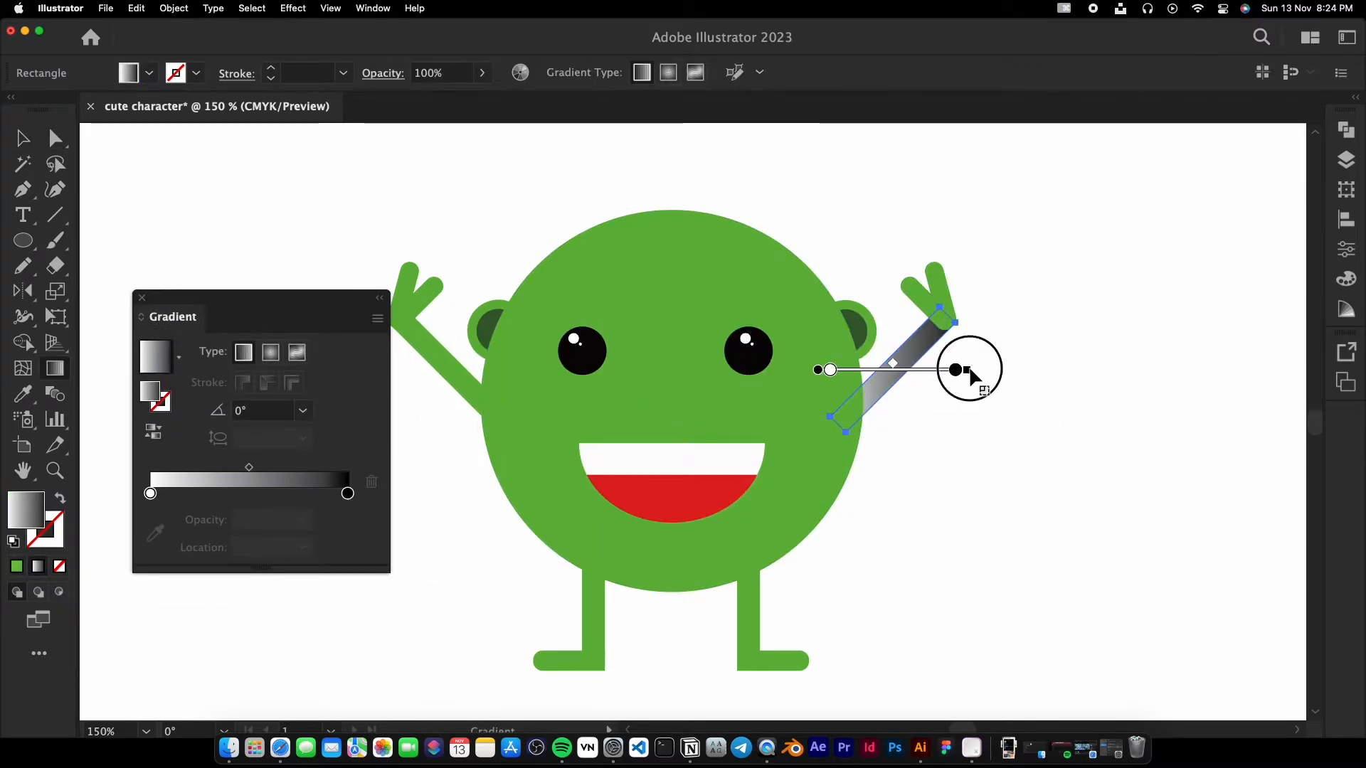
{"action": "mouse_move", "coordinate": [953, 390]}
{"action": "left_mouse_down"}
{"action": "mouse_move", "coordinate": [905, 436]}
{"action": "mouse_move", "coordinate": [788, 418]}
{"action": "left_mouse_up"}
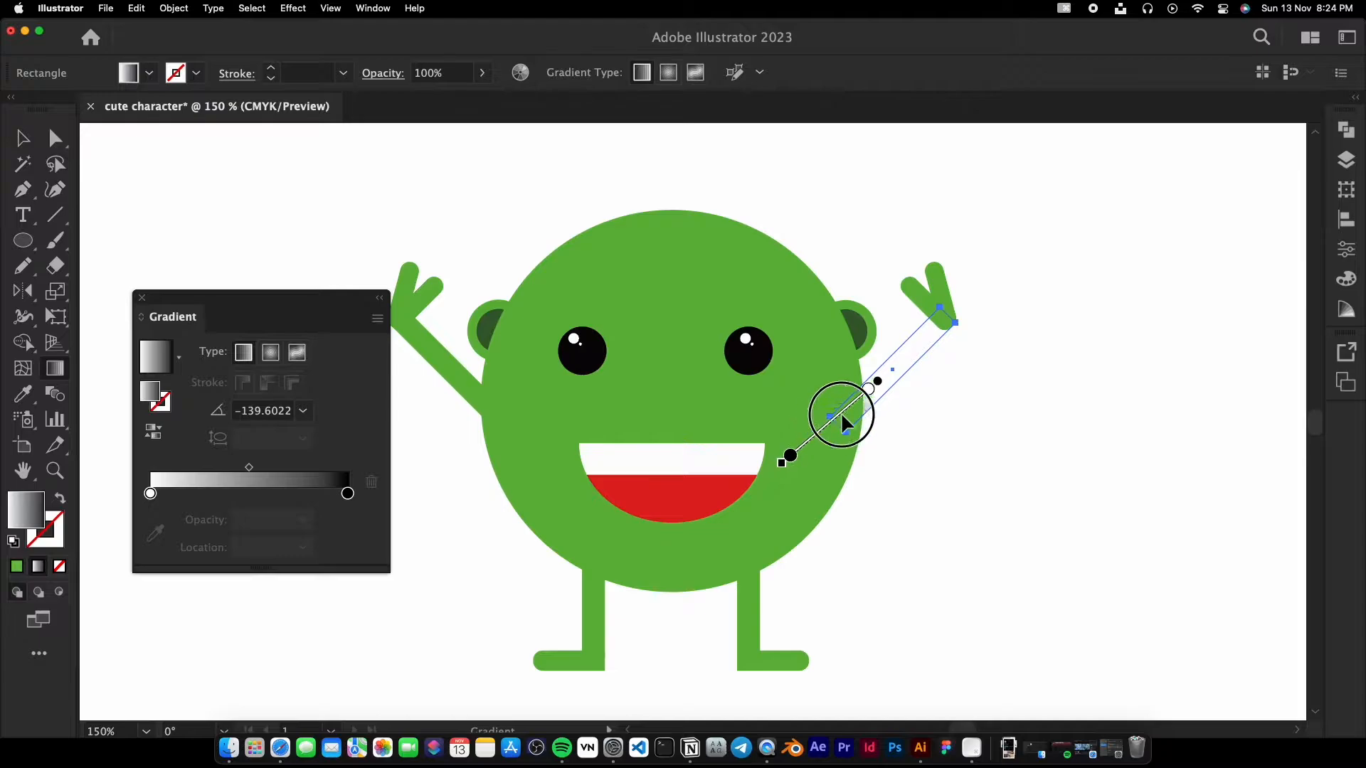
{"action": "left_click", "coordinate": [937, 332]}
Sample the character's green into both the start and end color stops of the right arm's gradient.
{"action": "left_click", "coordinate": [155, 533]}
{"action": "left_click", "coordinate": [529, 469]}
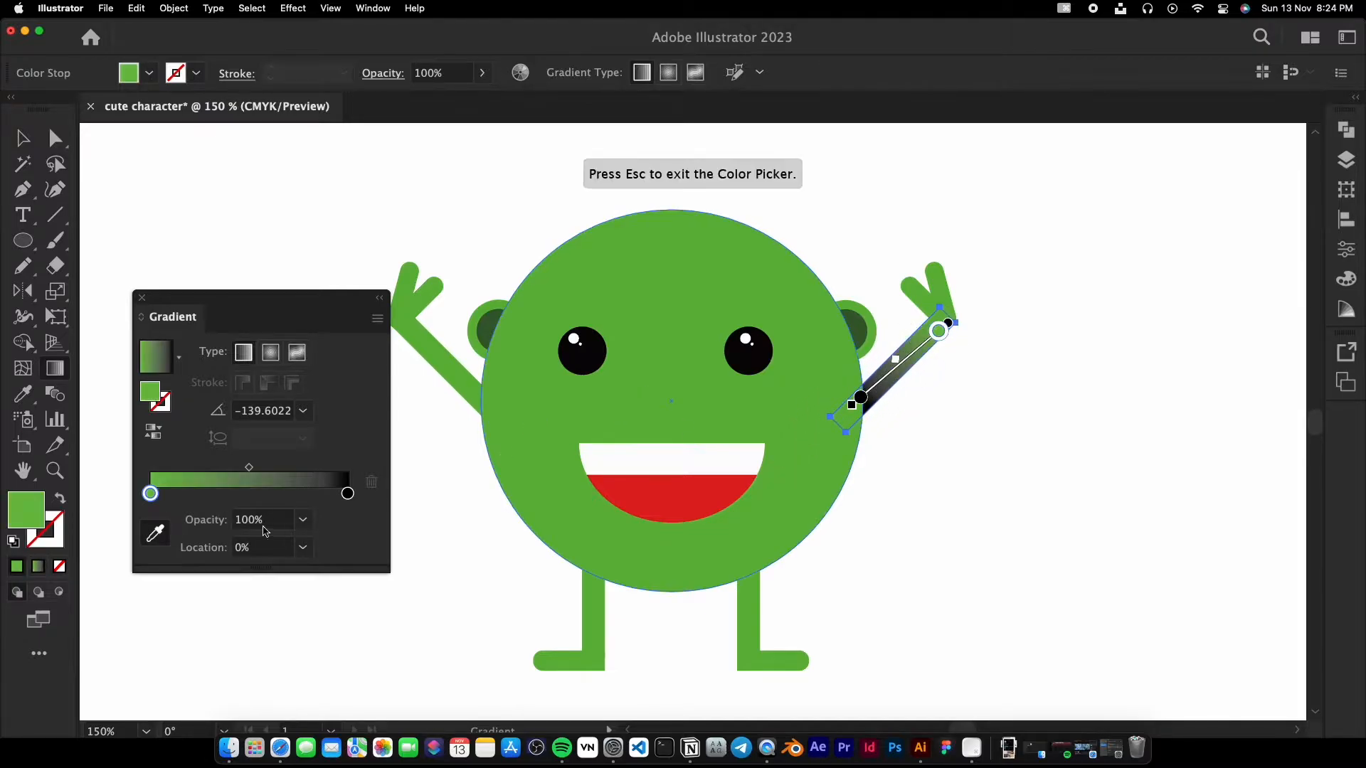
{"action": "left_click", "coordinate": [348, 495]}
{"action": "left_click", "coordinate": [854, 421]}
Darken the arm gradient's end stop near the body to a deep green and deselect the arm.
{"action": "double_click", "coordinate": [347, 492]}
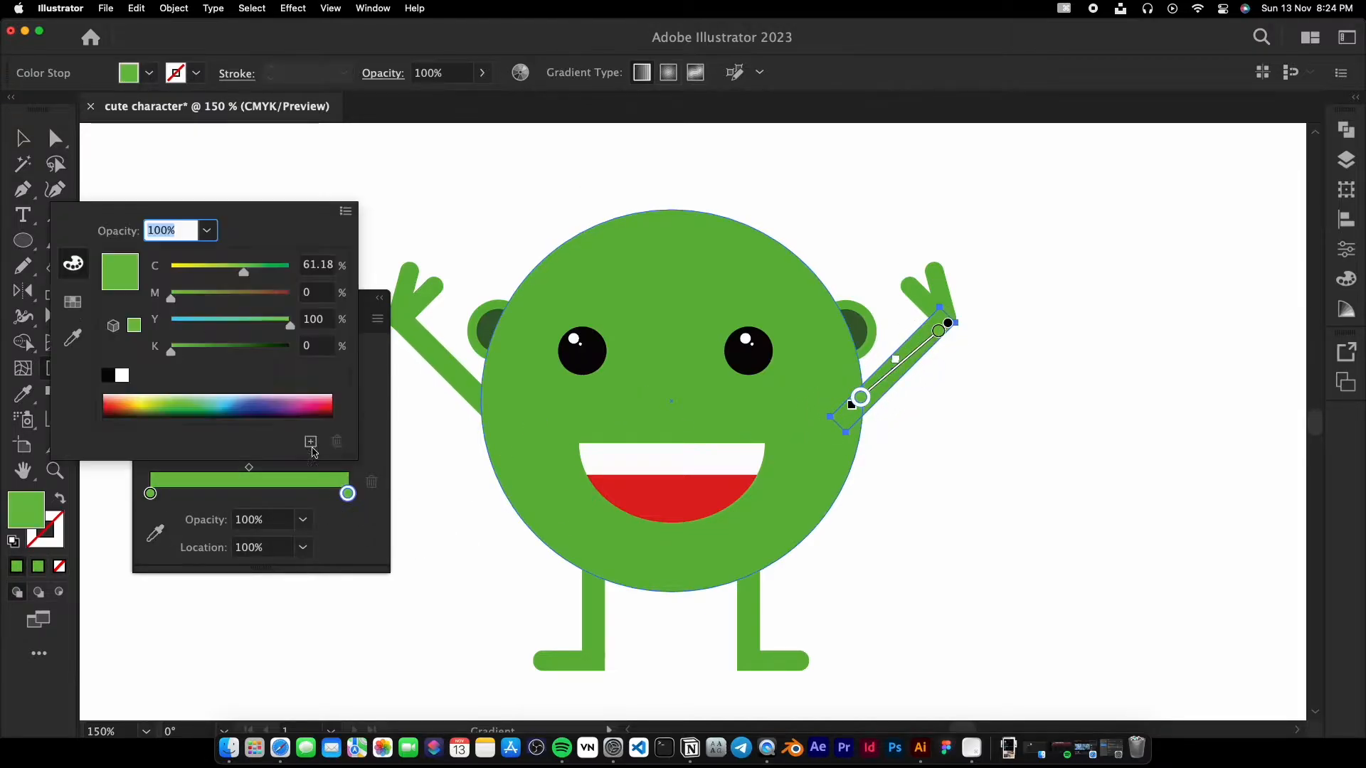
{"action": "left_click", "coordinate": [364, 545]}
{"action": "double_click", "coordinate": [348, 494]}
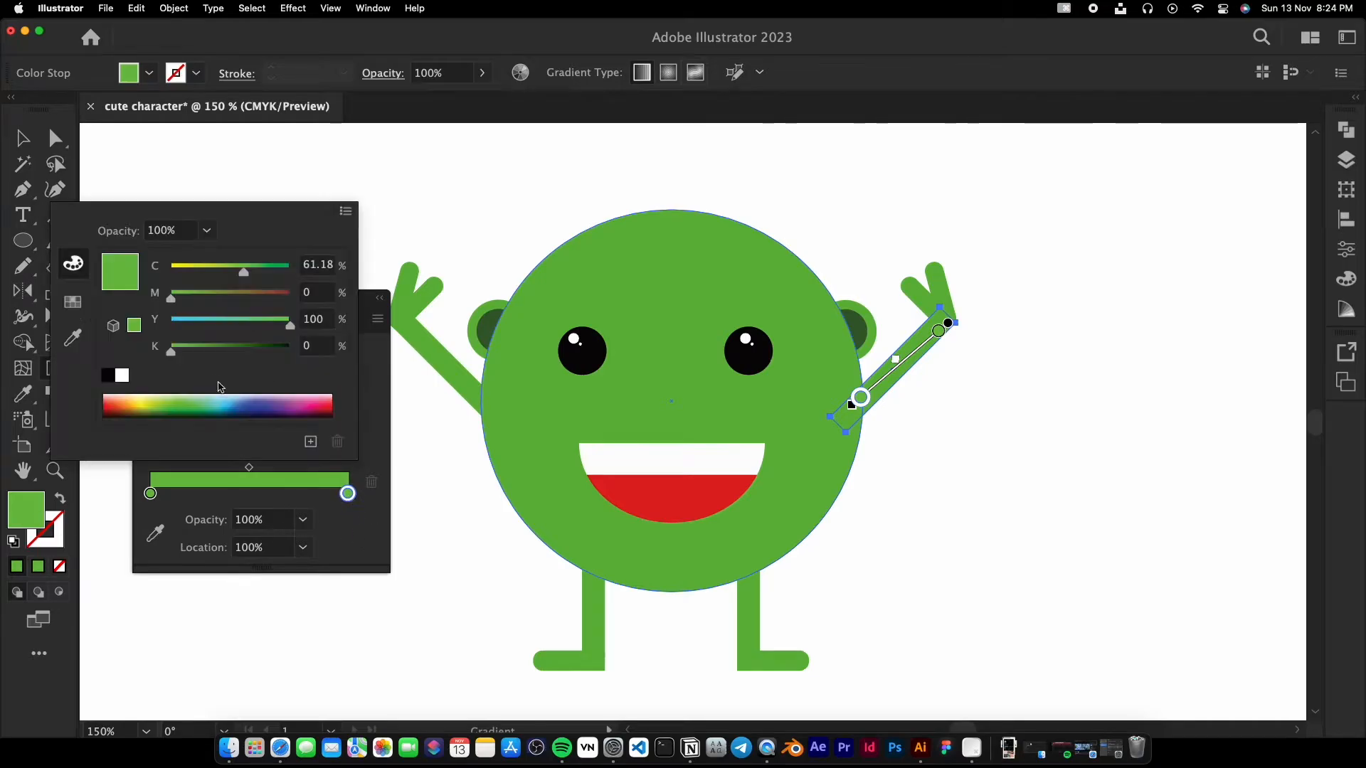
{"action": "left_click_drag", "start_coordinate": [280, 346], "coordinate": [253, 347]}
{"action": "left_click", "coordinate": [156, 189]}
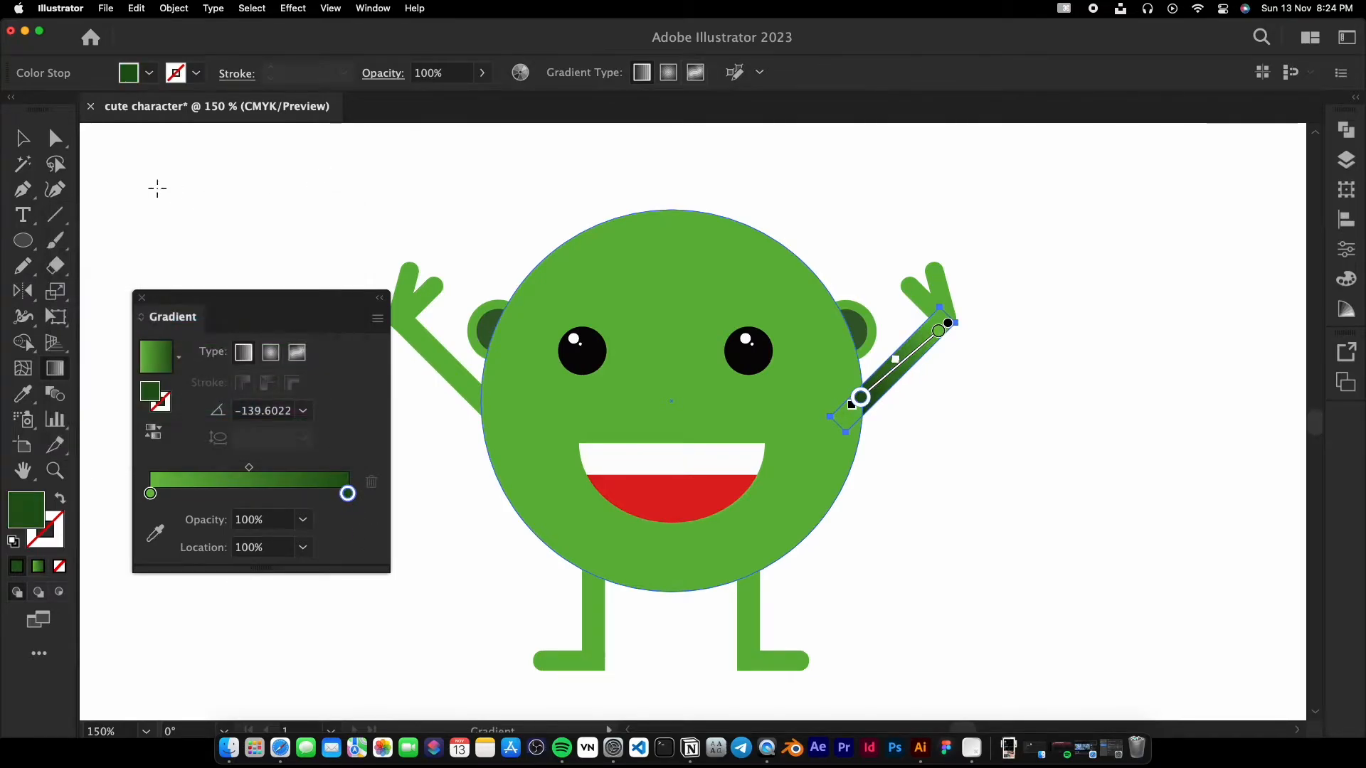
{"action": "left_click", "coordinate": [342, 202]}
{"action": "left_click", "coordinate": [882, 391]}
{"action": "left_click", "coordinate": [918, 456]}
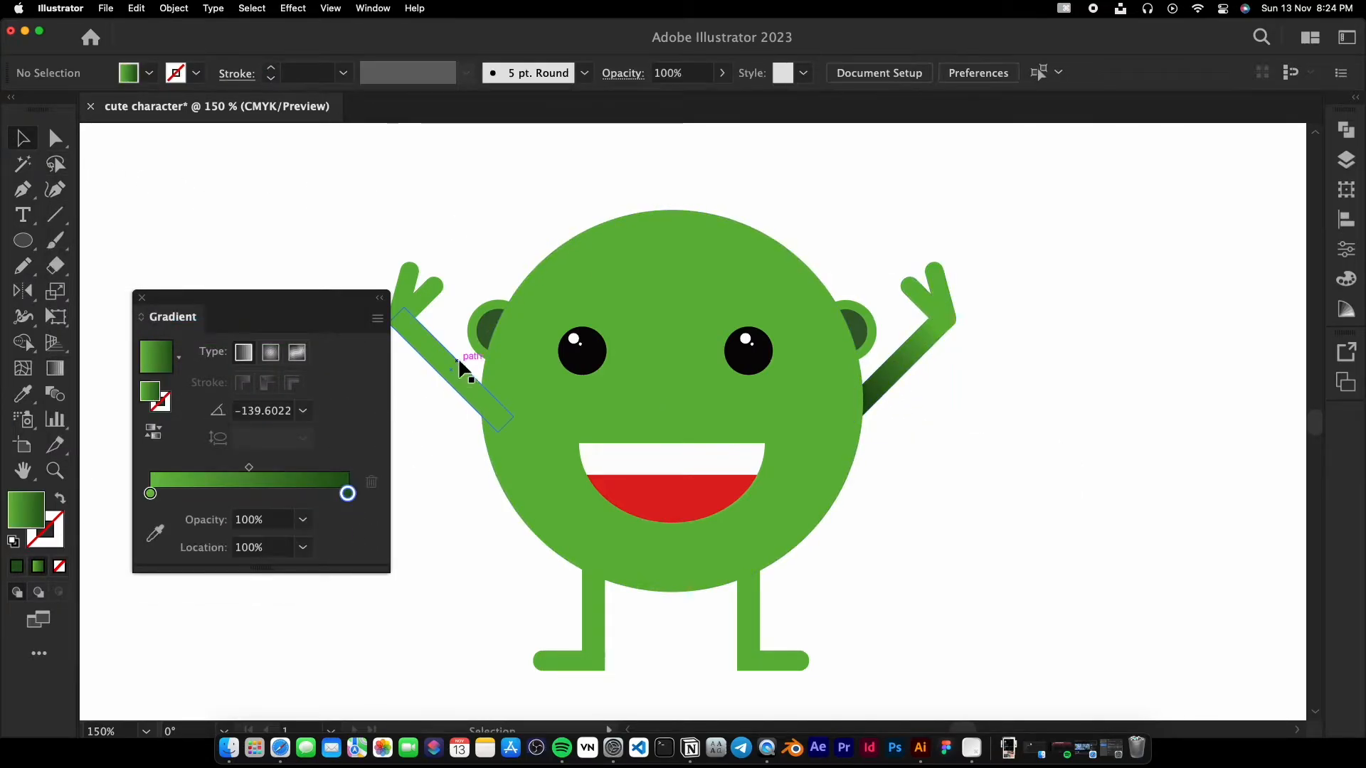
Copy the right arm's green gradient onto the left arm's rectangle with the Eyedropper and close the gradient settings.
{"action": "left_click", "coordinate": [464, 369]}
{"action": "left_click", "coordinate": [497, 419], "text": "super"}
{"action": "key", "text": "i"}
{"action": "left_click", "coordinate": [905, 390]}
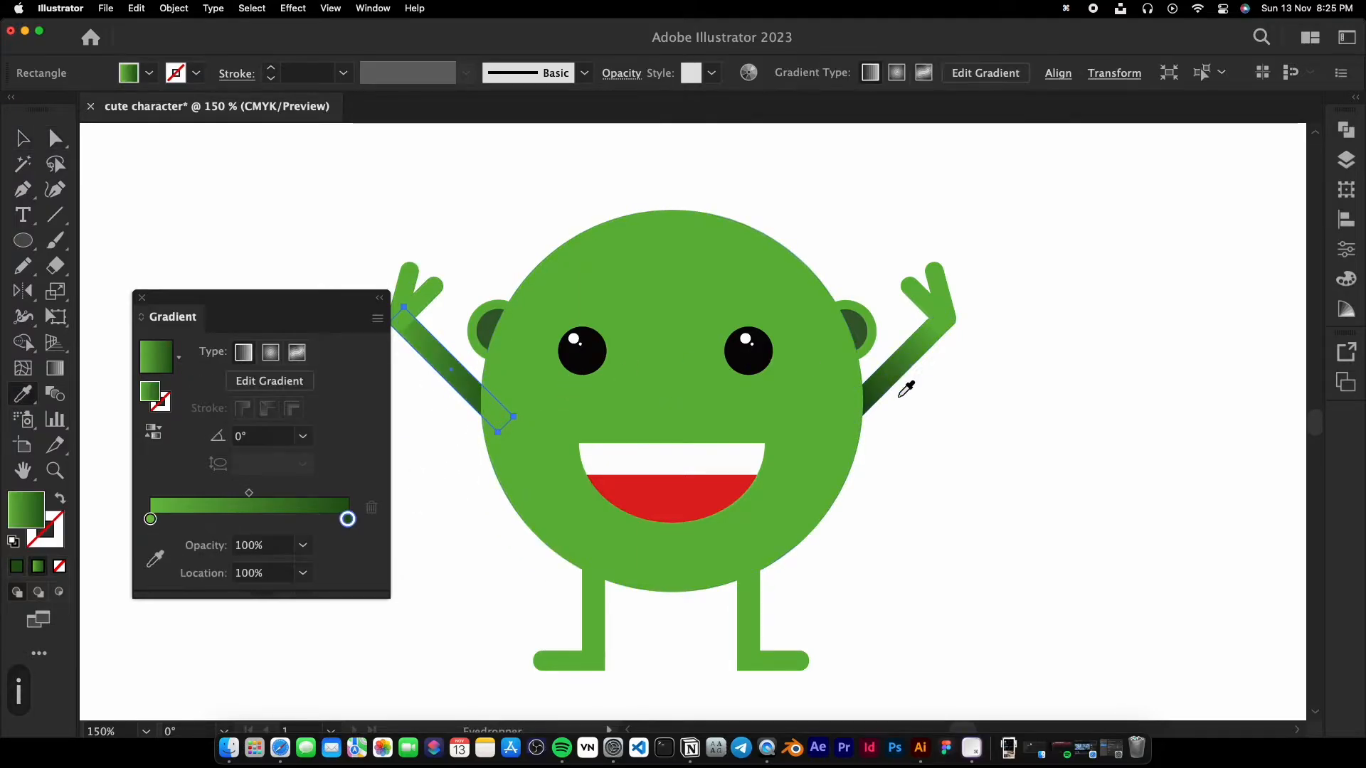
{"action": "key", "text": "a"}
{"action": "left_click", "coordinate": [926, 414]}
{"action": "left_click", "coordinate": [141, 297]}
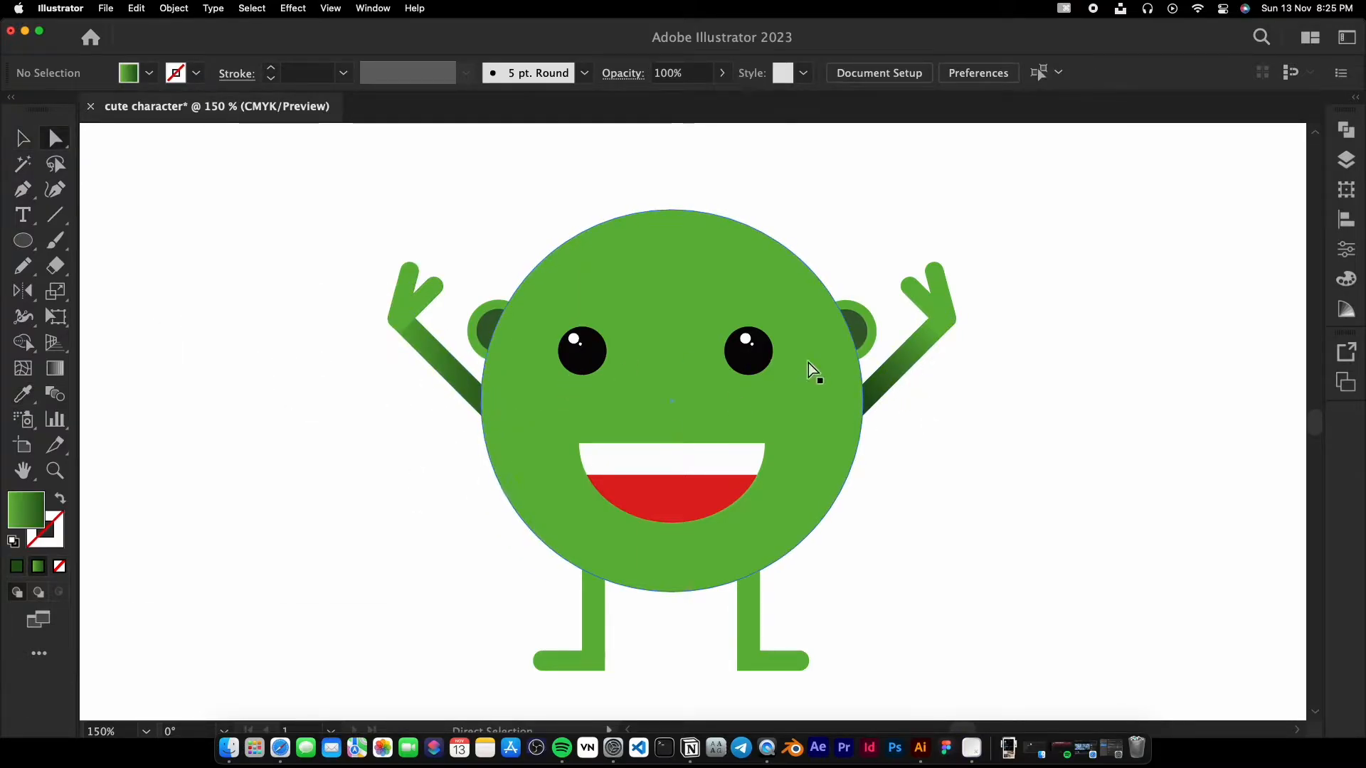
Bring the inner finger of the right hand to the front, above the gradient arm.
{"action": "scroll", "coordinate": [413, 321], "scroll_direction": "up", "scroll_amount": 1}
{"action": "scroll", "coordinate": [289, 450], "scroll_direction": "right", "scroll_amount": 4}
{"action": "left_click", "coordinate": [947, 331]}
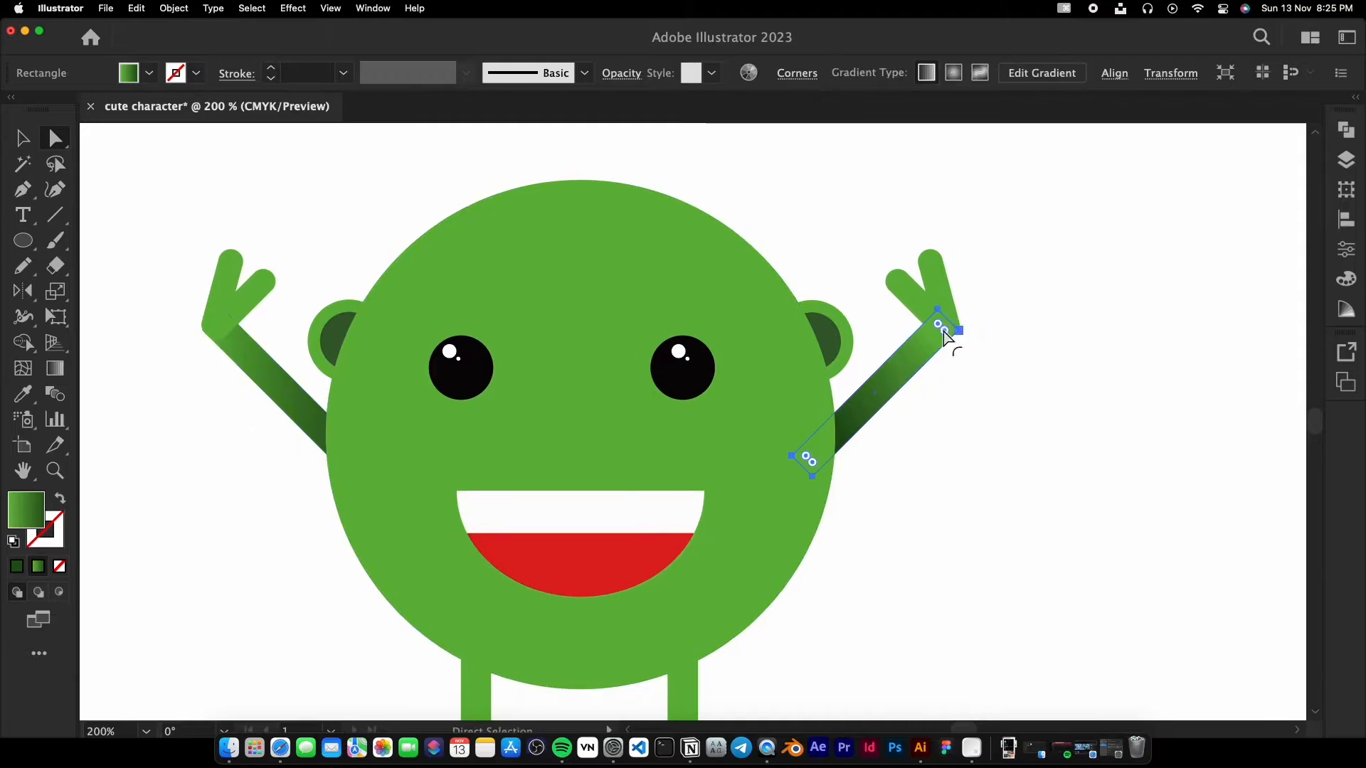
{"action": "left_click", "coordinate": [915, 298]}
{"action": "right_click", "coordinate": [915, 298]}
{"action": "mouse_move", "coordinate": [996, 645]}
{"action": "left_click", "coordinate": [1103, 645]}
{"action": "left_click", "coordinate": [1030, 431]}
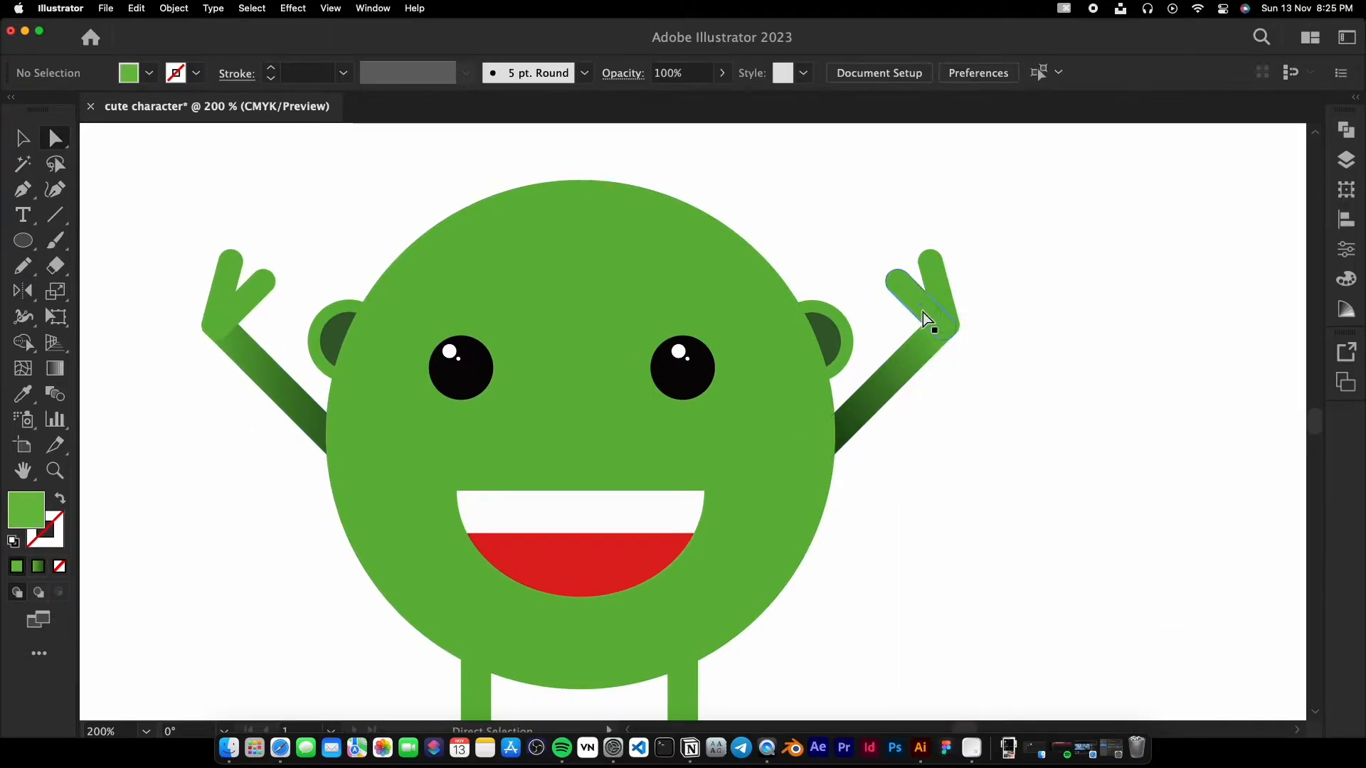
{"action": "left_click", "coordinate": [923, 313]}
{"action": "left_click", "coordinate": [247, 348]}
{"action": "left_click", "coordinate": [891, 397]}
{"action": "key", "text": "i"}
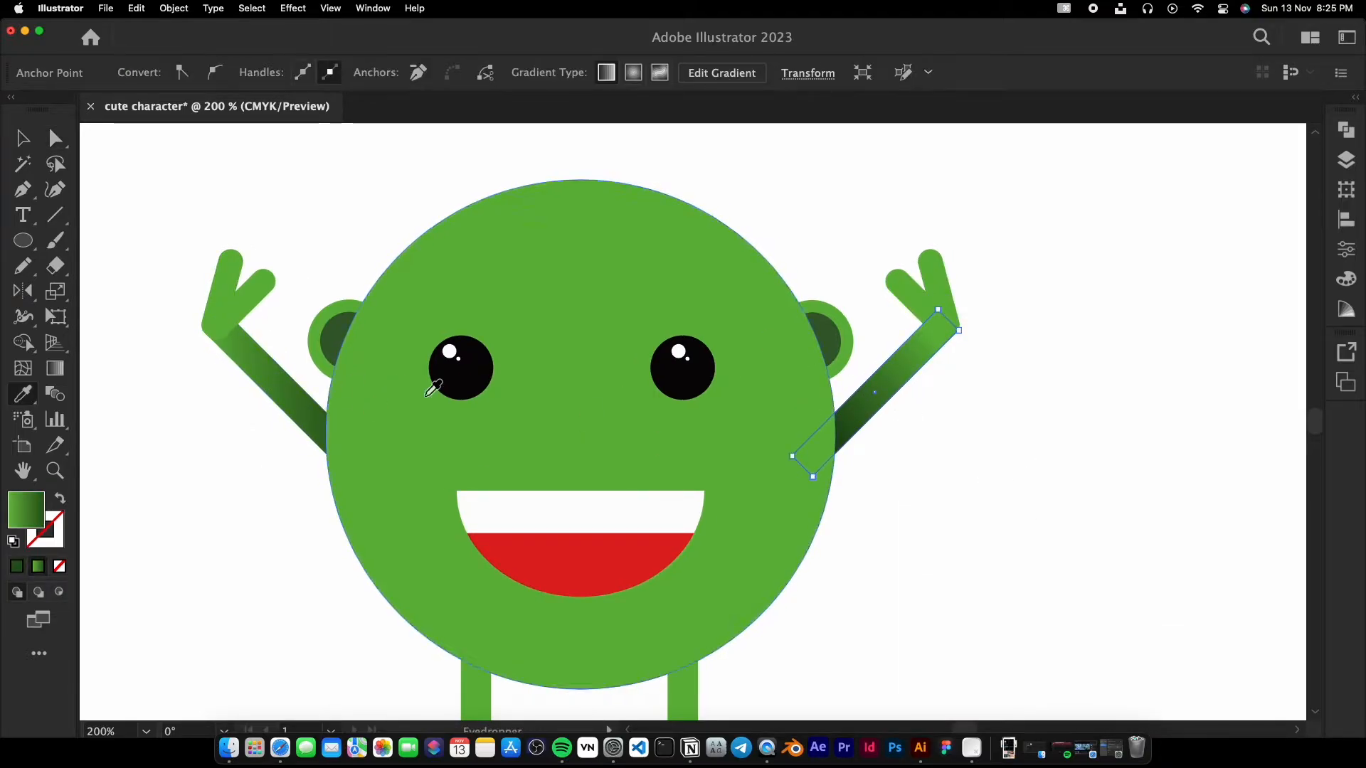
{"action": "key", "text": "a"}
{"action": "left_click", "coordinate": [991, 502]}
Reposition the right arm's gradient so it starts light at the hand and darkens toward the body.
{"action": "left_click", "coordinate": [898, 373]}
{"action": "key", "text": "g"}
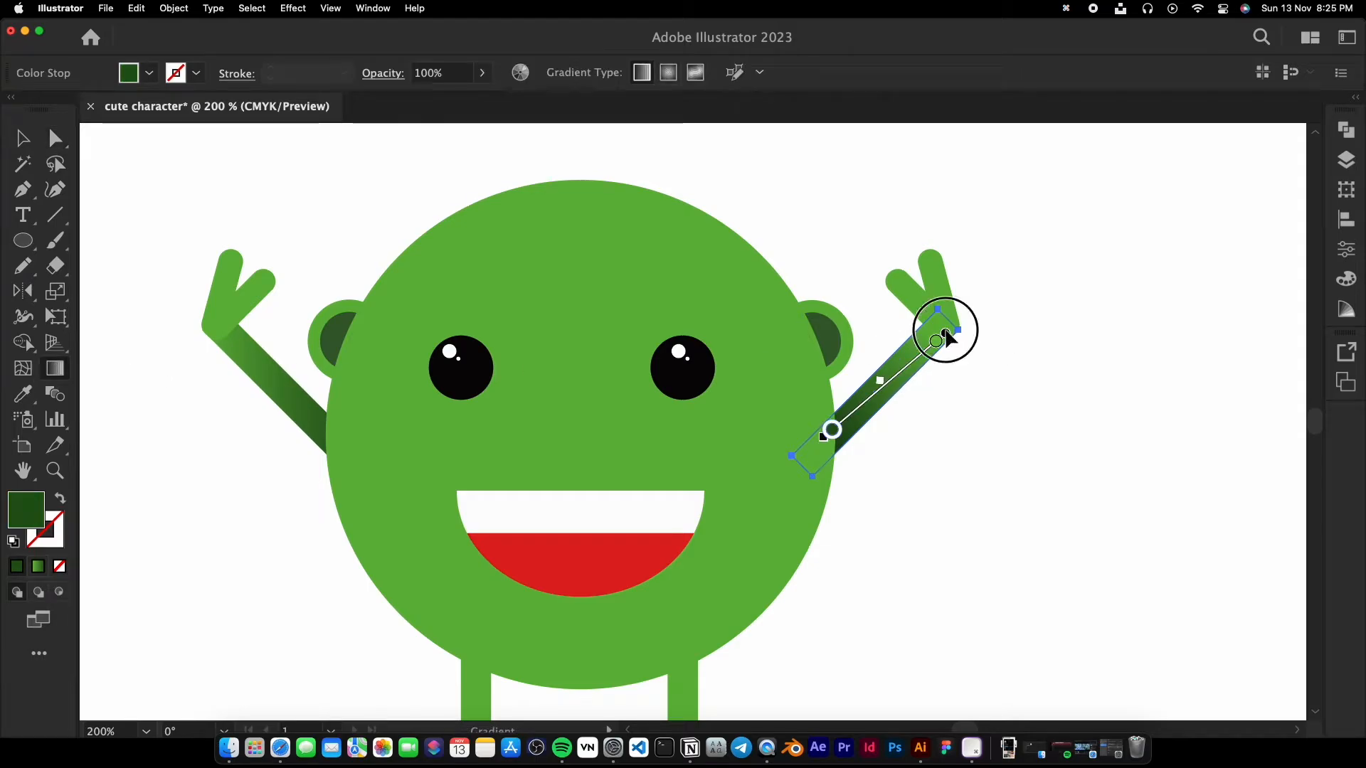
{"action": "left_click_drag", "start_coordinate": [946, 335], "coordinate": [964, 306]}
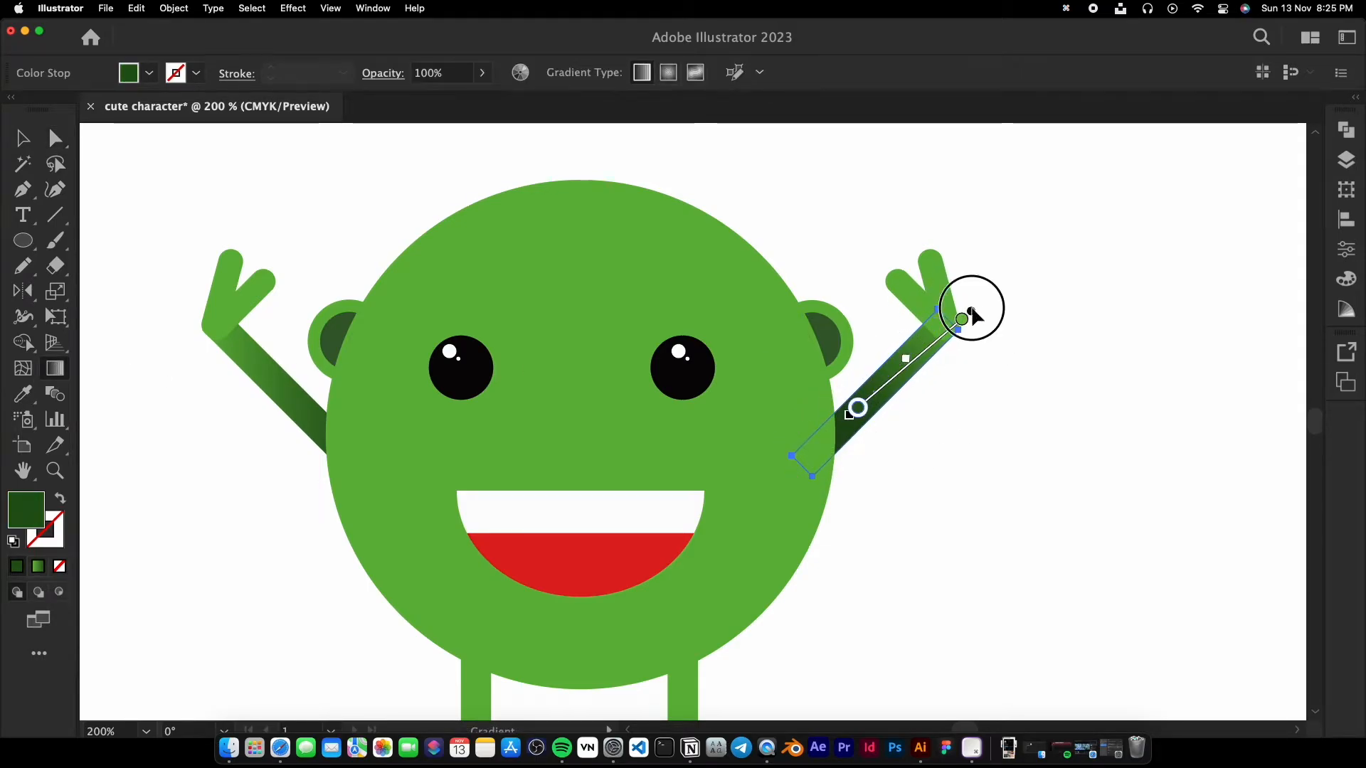
{"action": "left_click_drag", "start_coordinate": [971, 308], "coordinate": [946, 340]}
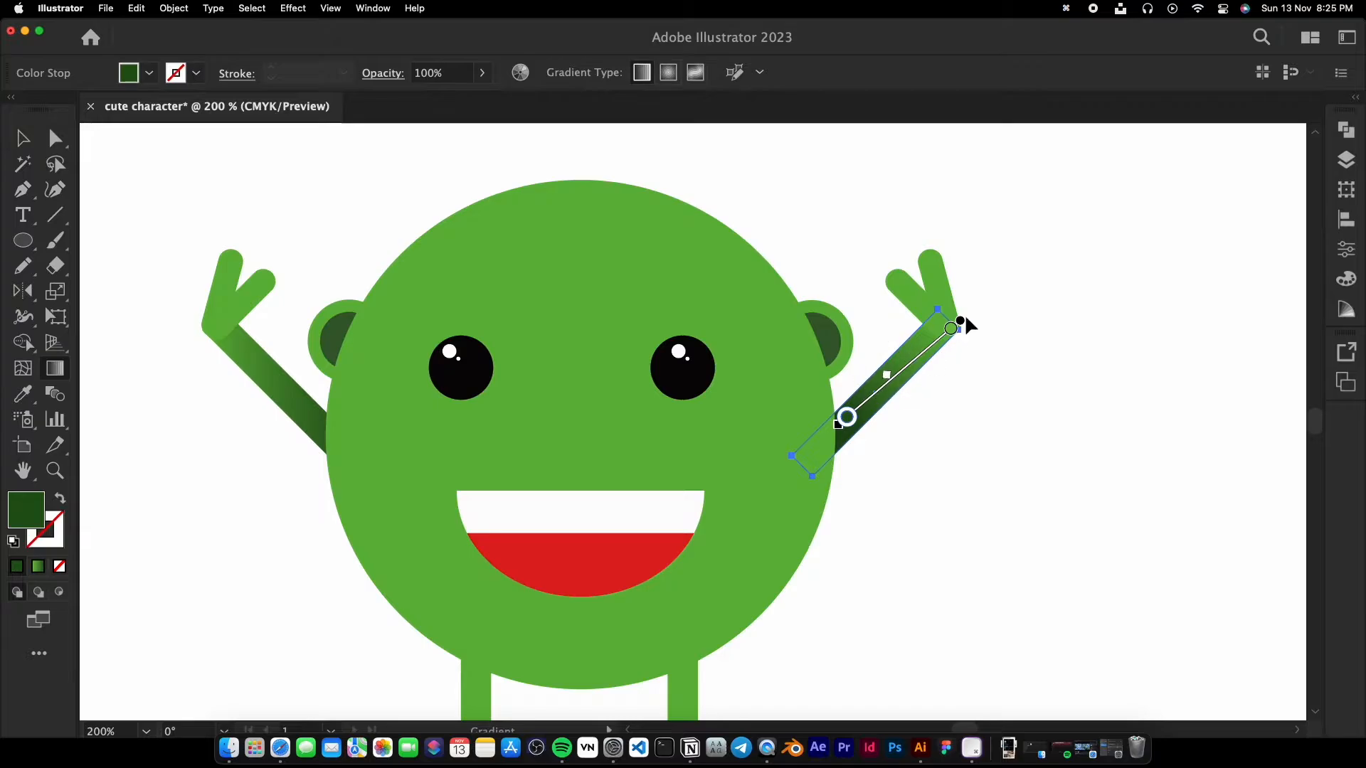
{"action": "key", "text": "v"}
{"action": "left_click", "coordinate": [958, 489]}
Copy the left arm's green gradient onto the outer ring of the left ear with the Eyedropper.
{"action": "scroll", "coordinate": [957, 490], "scroll_direction": "down", "scroll_amount": 1}
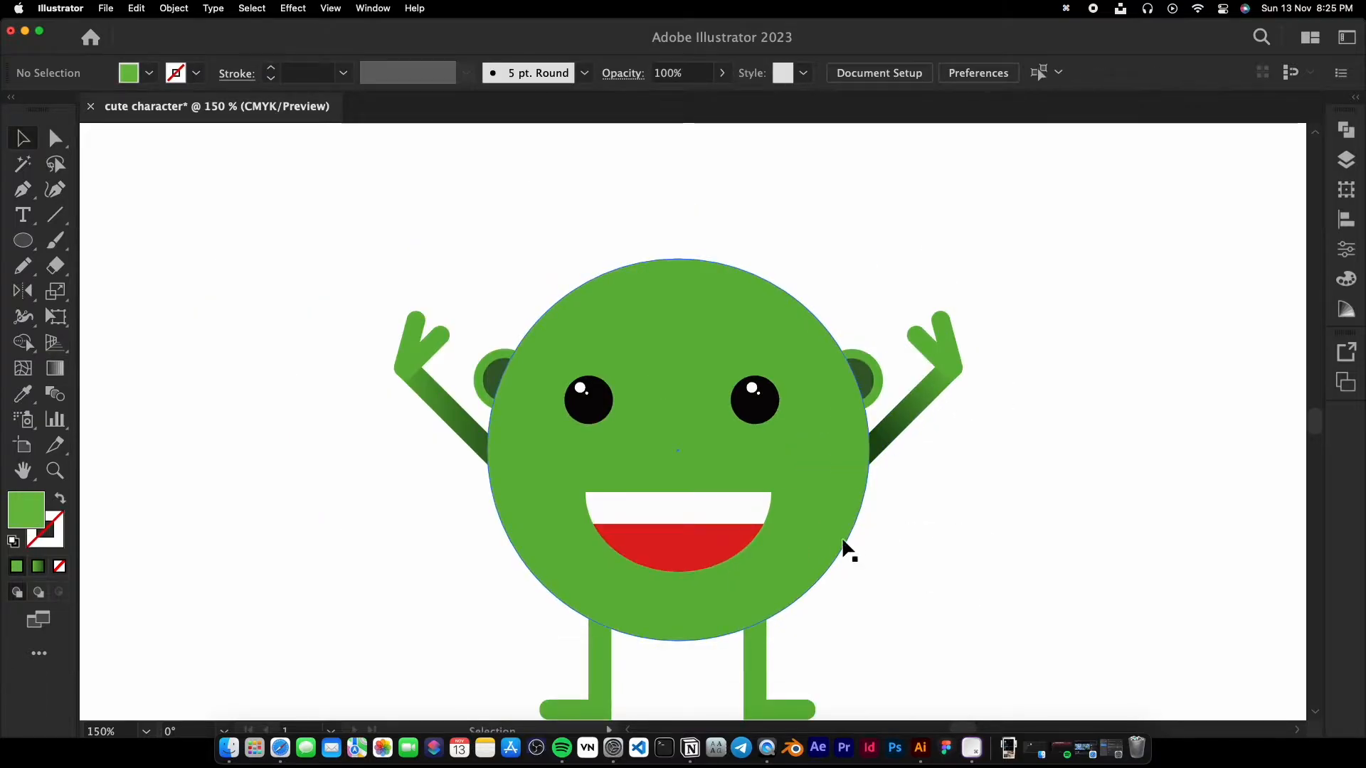
{"action": "scroll", "coordinate": [493, 376], "scroll_direction": "up", "scroll_amount": 2}
{"action": "left_click", "coordinate": [497, 379]}
{"action": "left_click", "coordinate": [489, 379], "text": "shift"}
{"action": "left_click", "coordinate": [489, 379]}
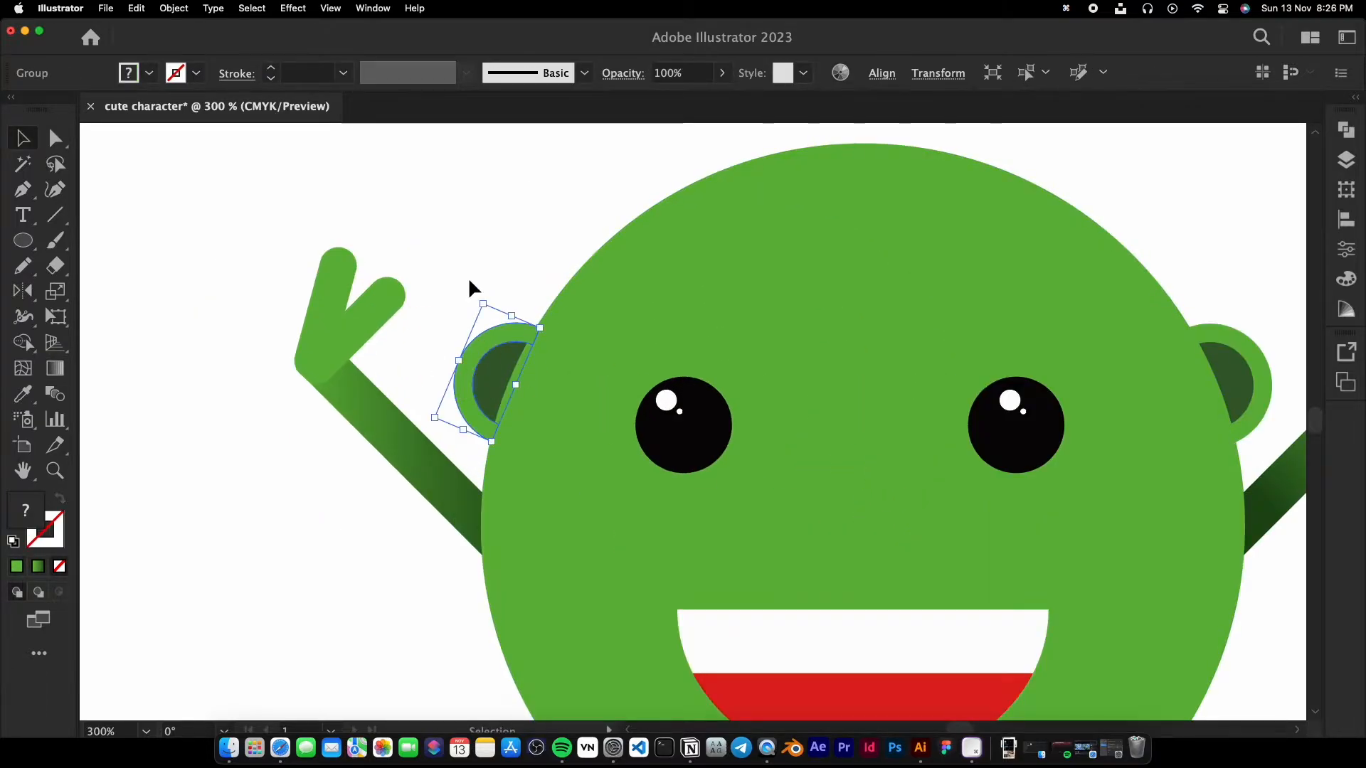
{"action": "left_click", "coordinate": [469, 280]}
{"action": "key", "text": "a"}
{"action": "left_click", "coordinate": [469, 365]}
{"action": "key", "text": "i"}
{"action": "left_click", "coordinate": [415, 436]}
{"action": "key", "text": "a"}
{"action": "left_click", "coordinate": [469, 316]}
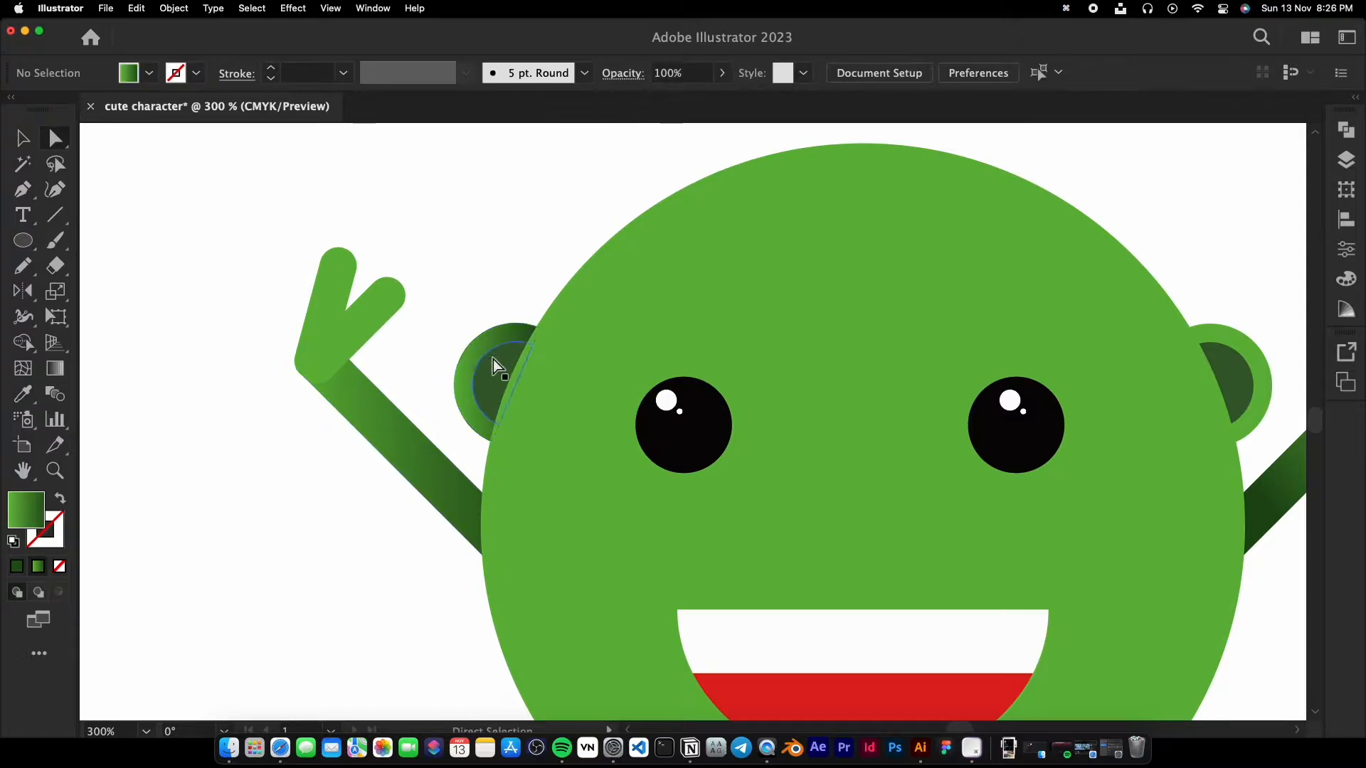
Angle the left ear ring's gradient diagonally so it darkens from the outer edge down toward the head.
{"action": "left_click", "coordinate": [493, 363]}
{"action": "key", "text": "g"}
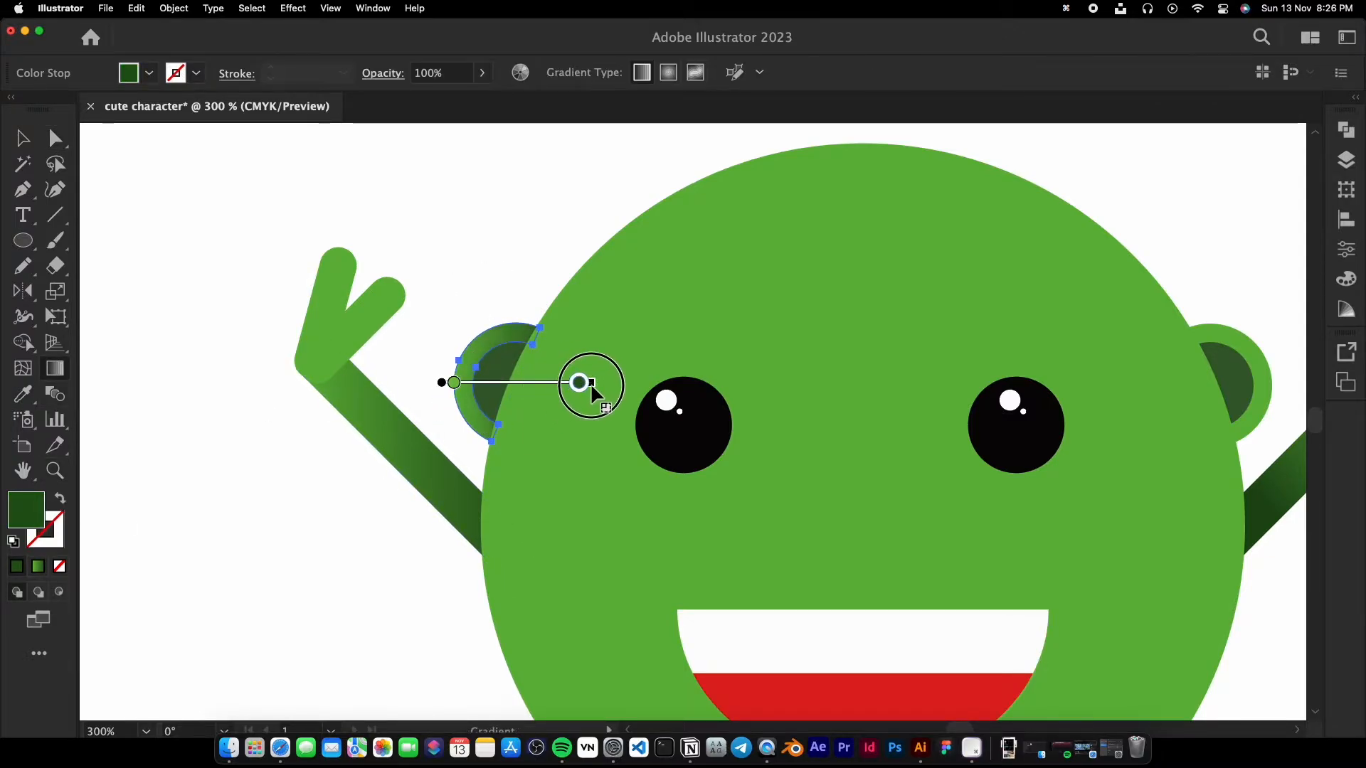
{"action": "left_click_drag", "start_coordinate": [567, 382], "coordinate": [562, 430]}
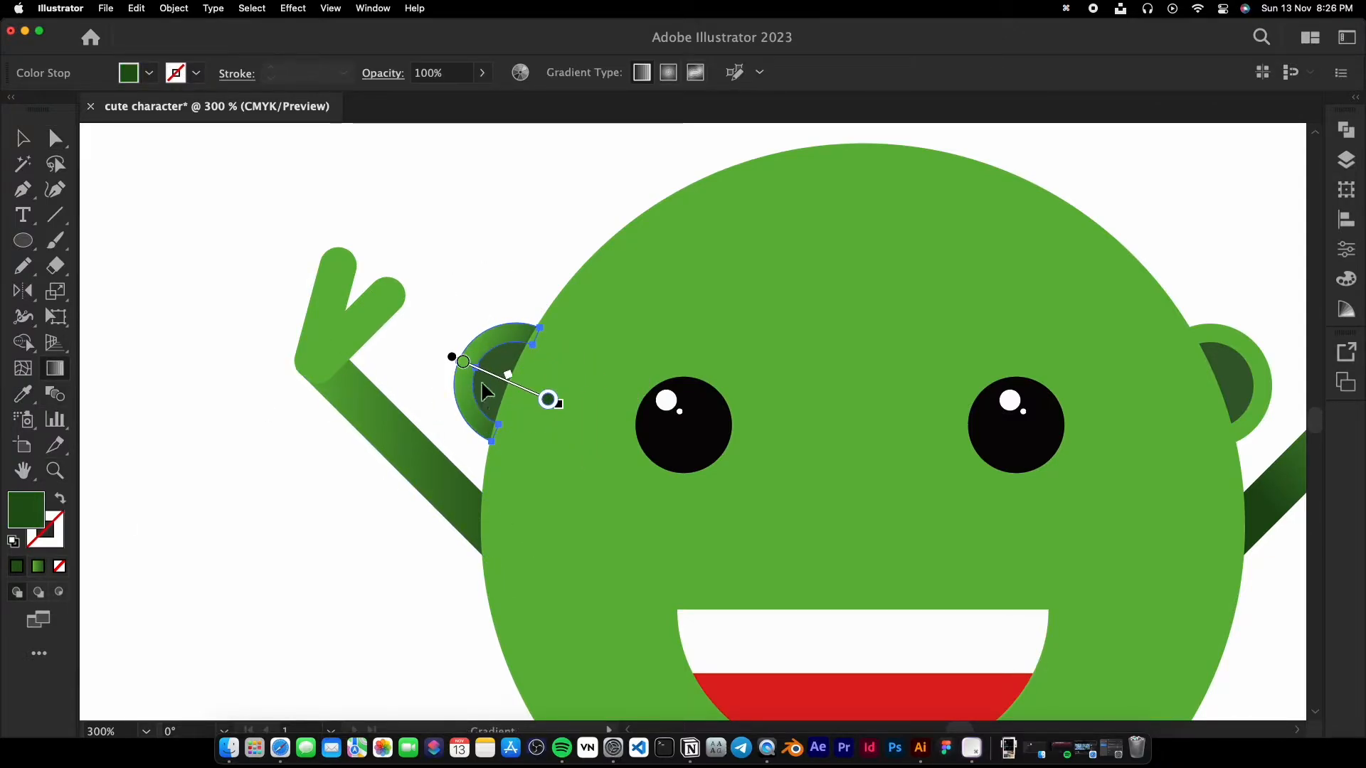
{"action": "key", "text": "v"}
{"action": "left_click", "coordinate": [425, 190]}
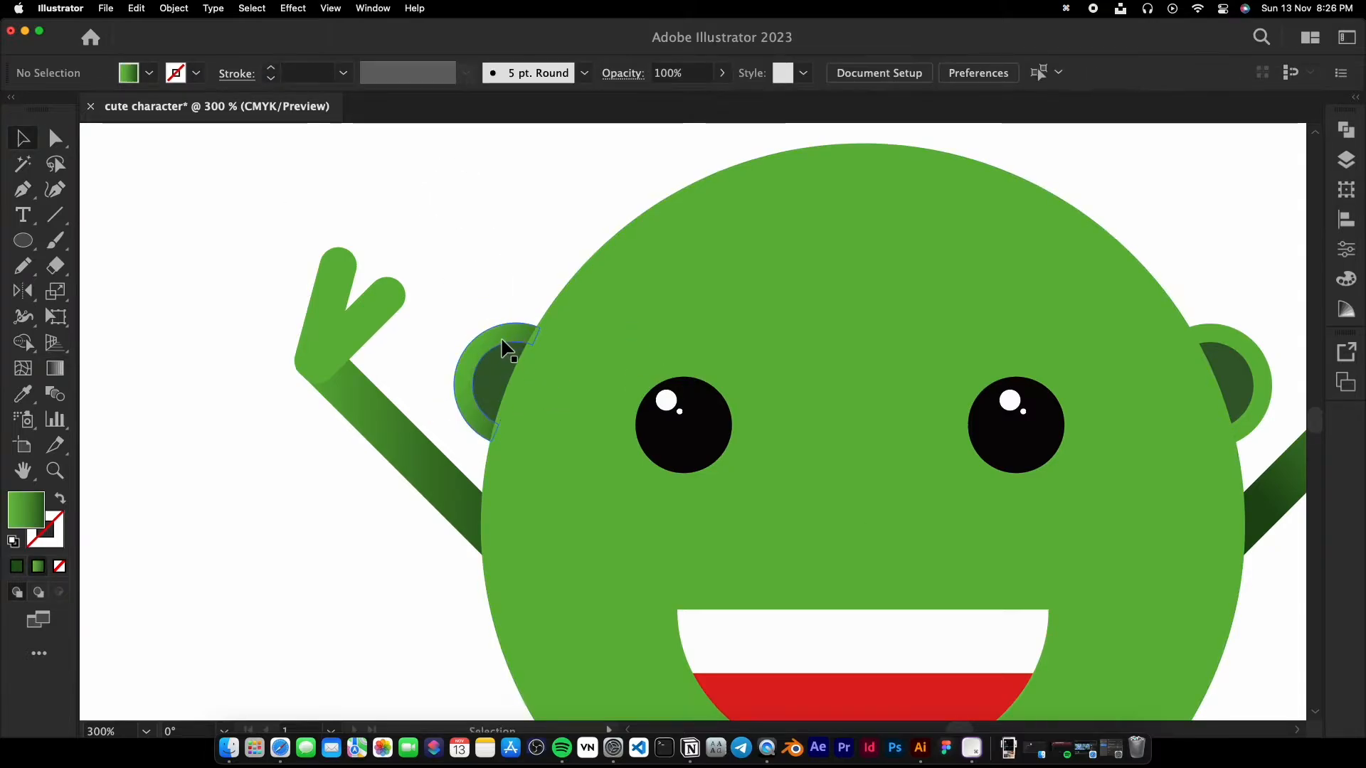
Copy the left ear ring's gradient onto the outer ring of the right ear with the Eyedropper.
{"action": "key", "text": "a"}
{"action": "left_click", "coordinate": [517, 337]}
{"action": "left_click", "coordinate": [1245, 341]}
{"action": "key", "text": "i"}
{"action": "left_click", "coordinate": [515, 331]}
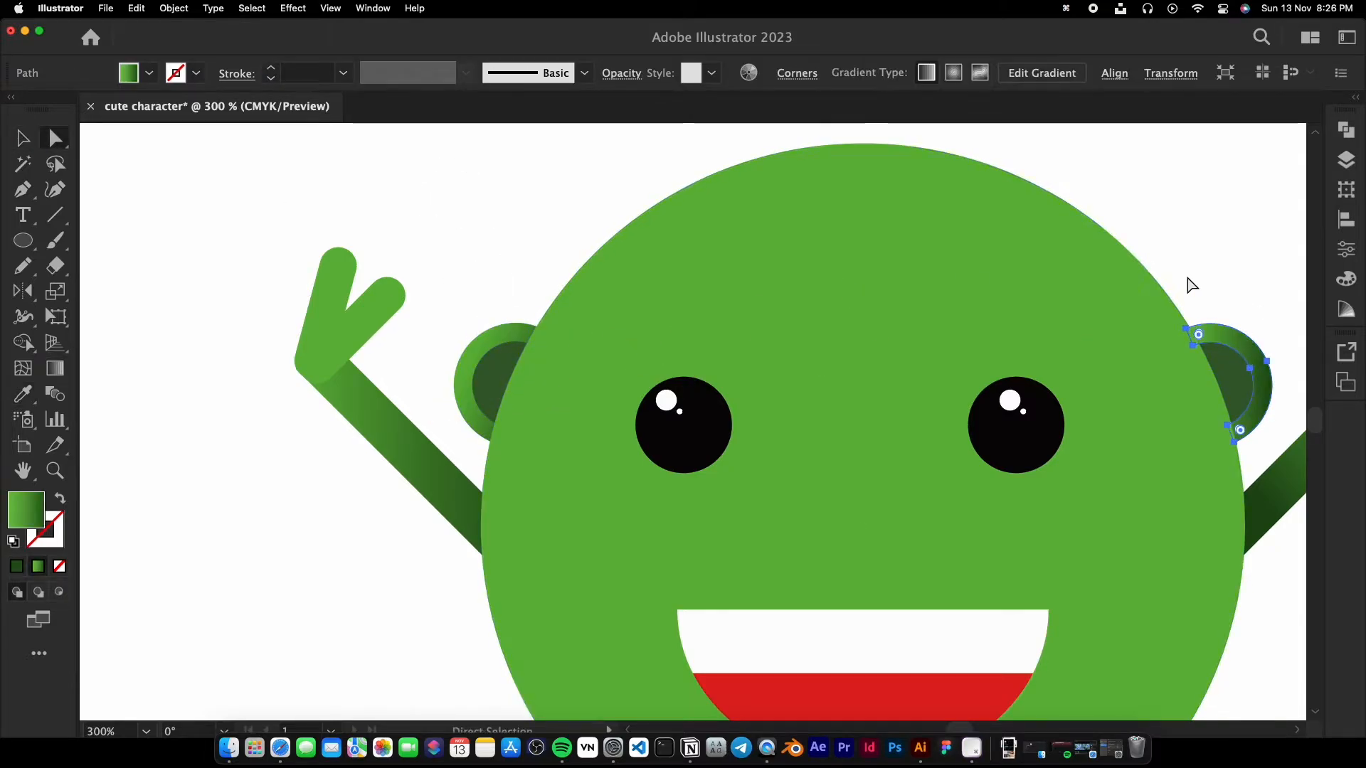
Redirect the right ear ring's gradient so it runs from light at the outer edge to dark toward the head.
{"action": "key", "text": "g"}
{"action": "mouse_move", "coordinate": [1272, 383]}
{"action": "left_mouse_down"}
{"action": "mouse_move", "coordinate": [1183, 451]}
{"action": "mouse_move", "coordinate": [1091, 405]}
{"action": "mouse_move", "coordinate": [1212, 381]}
{"action": "left_mouse_up"}
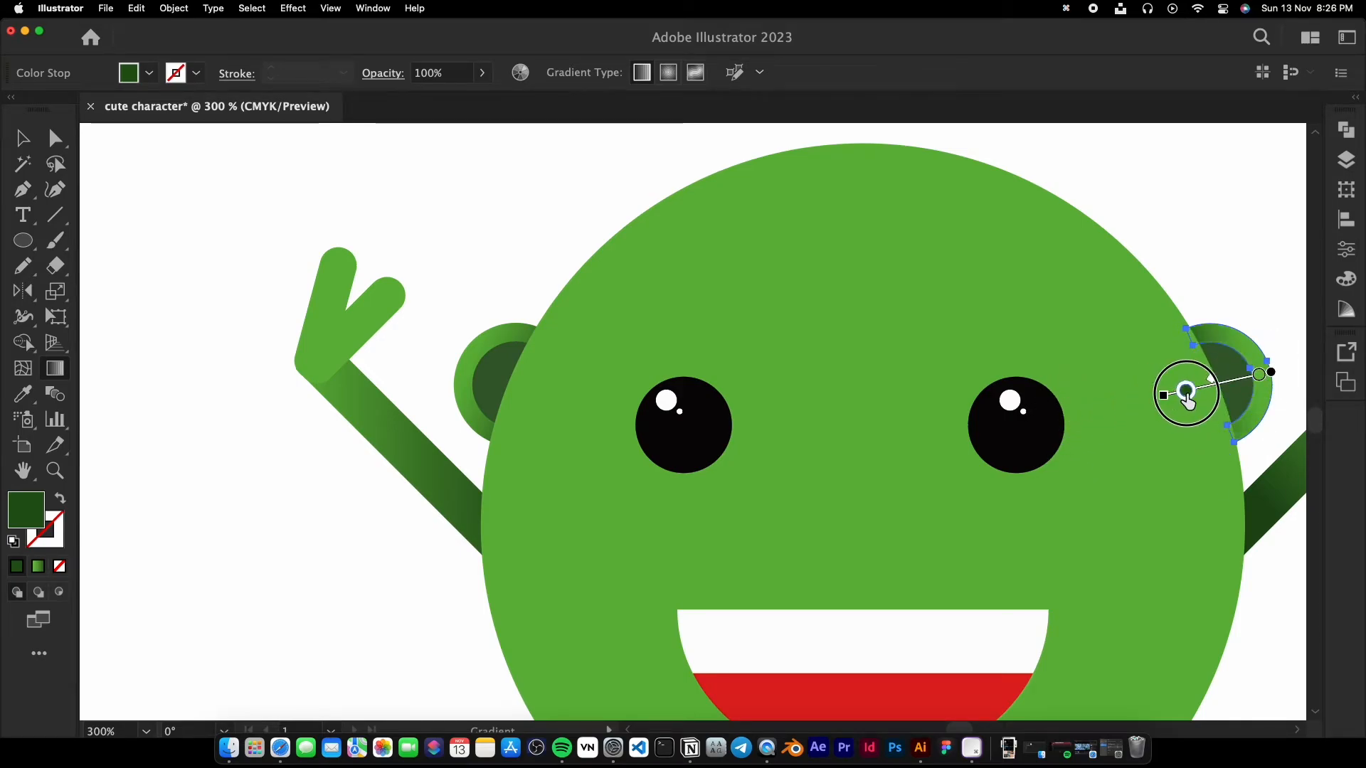
{"action": "left_click_drag", "start_coordinate": [1211, 402], "coordinate": [1211, 393]}
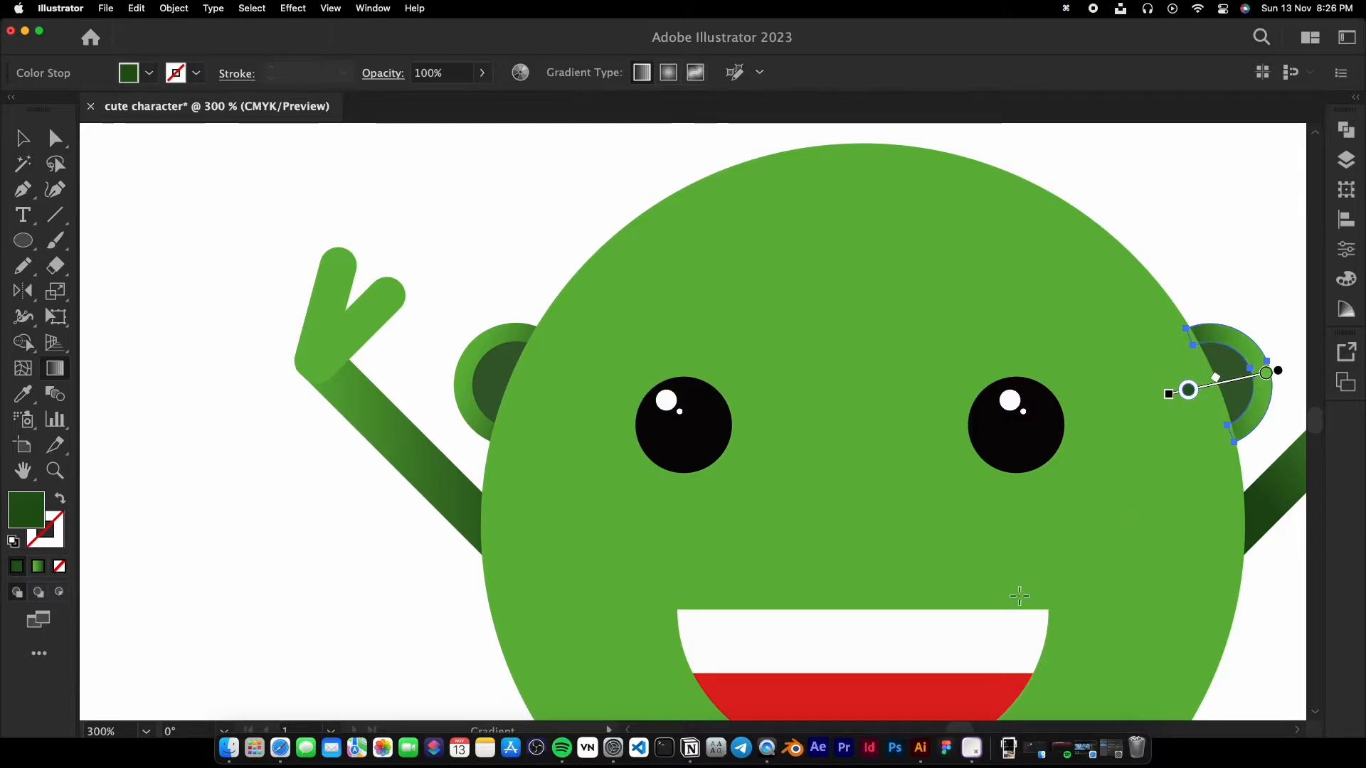
{"action": "left_click_drag", "start_coordinate": [1020, 596], "coordinate": [888, 578]}
{"action": "left_click_drag", "start_coordinate": [1041, 377], "coordinate": [1046, 380]}
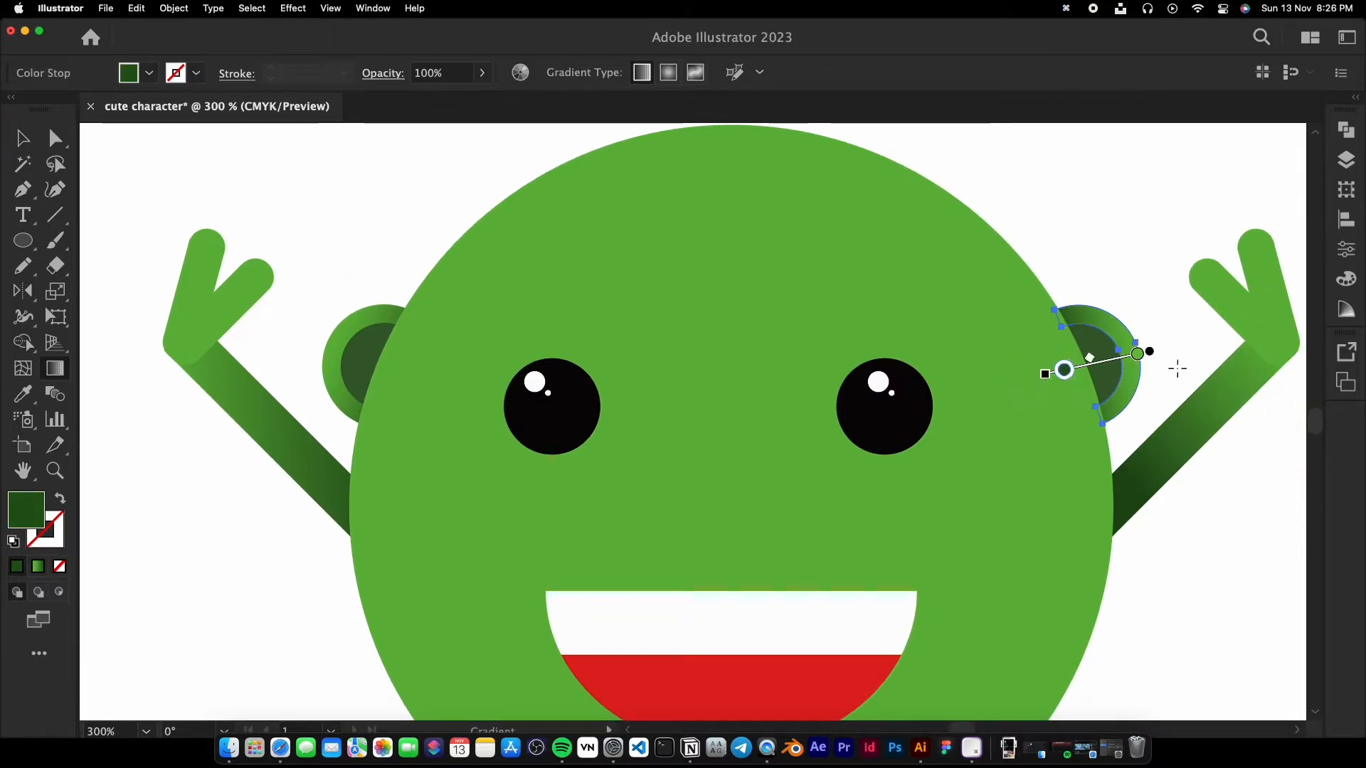
{"action": "key", "text": "v"}
{"action": "left_click", "coordinate": [1178, 473]}
Lengthen the right ear ring's gradient so its dark end reaches well inside the head, softening the shading.
{"action": "left_click", "coordinate": [1098, 310]}
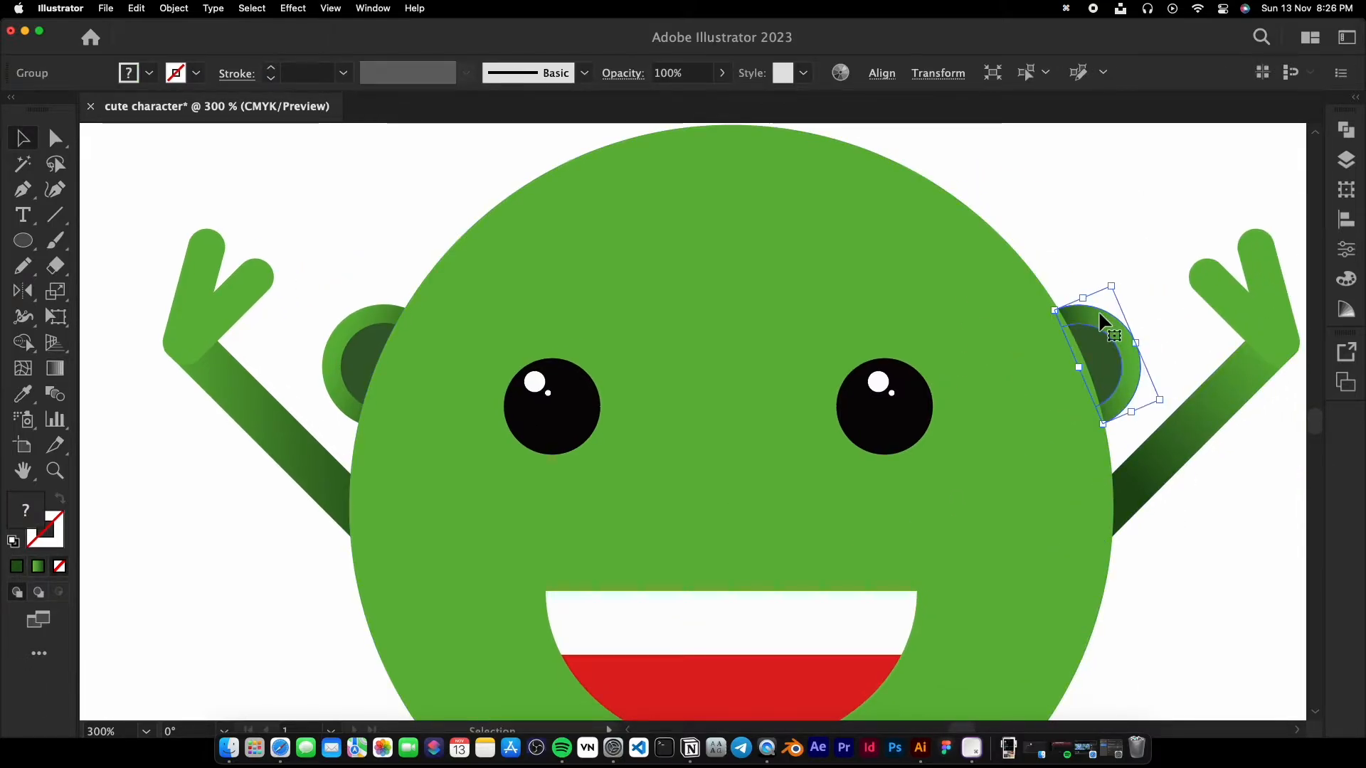
{"action": "left_click", "coordinate": [1116, 257]}
{"action": "key", "text": "a"}
{"action": "left_click", "coordinate": [1128, 341]}
{"action": "key", "text": "g"}
{"action": "left_click_drag", "start_coordinate": [1148, 350], "coordinate": [1084, 364]}
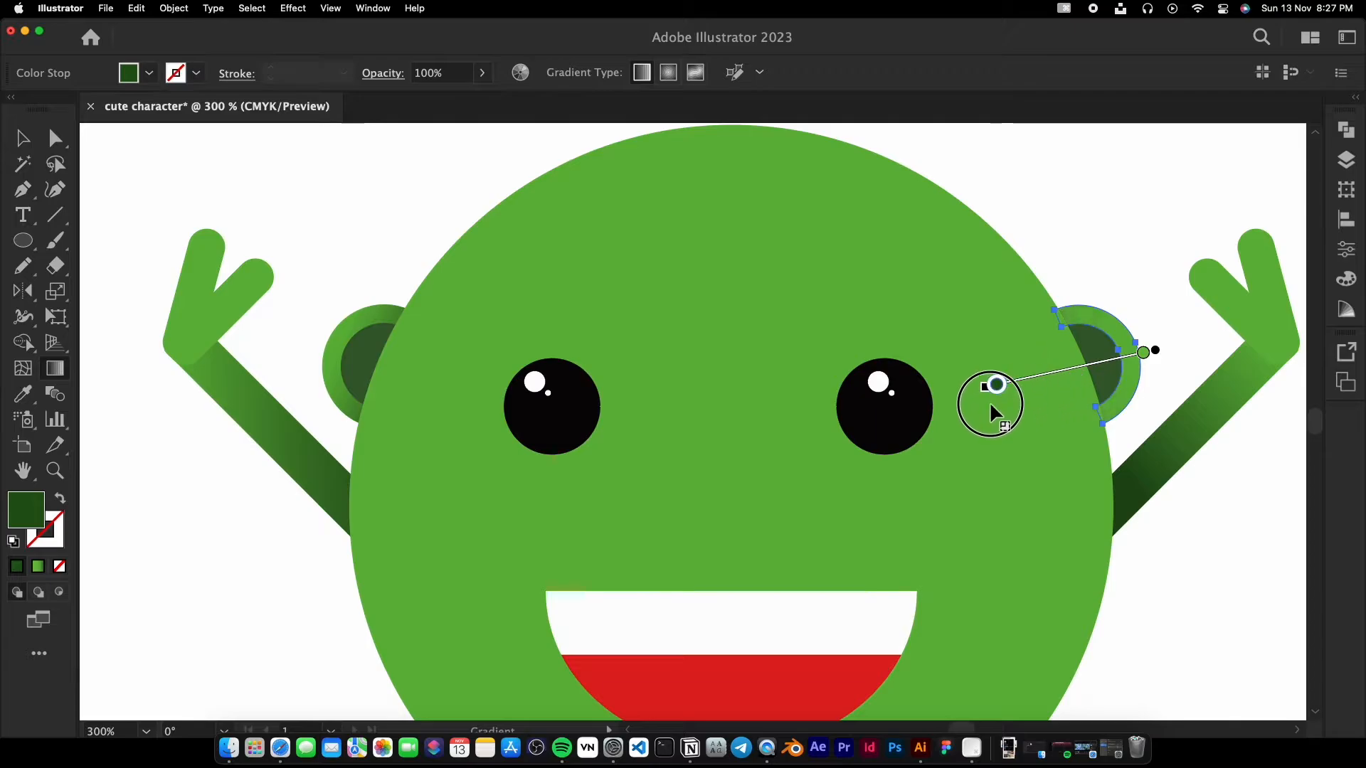
{"action": "left_click", "coordinate": [1177, 336]}
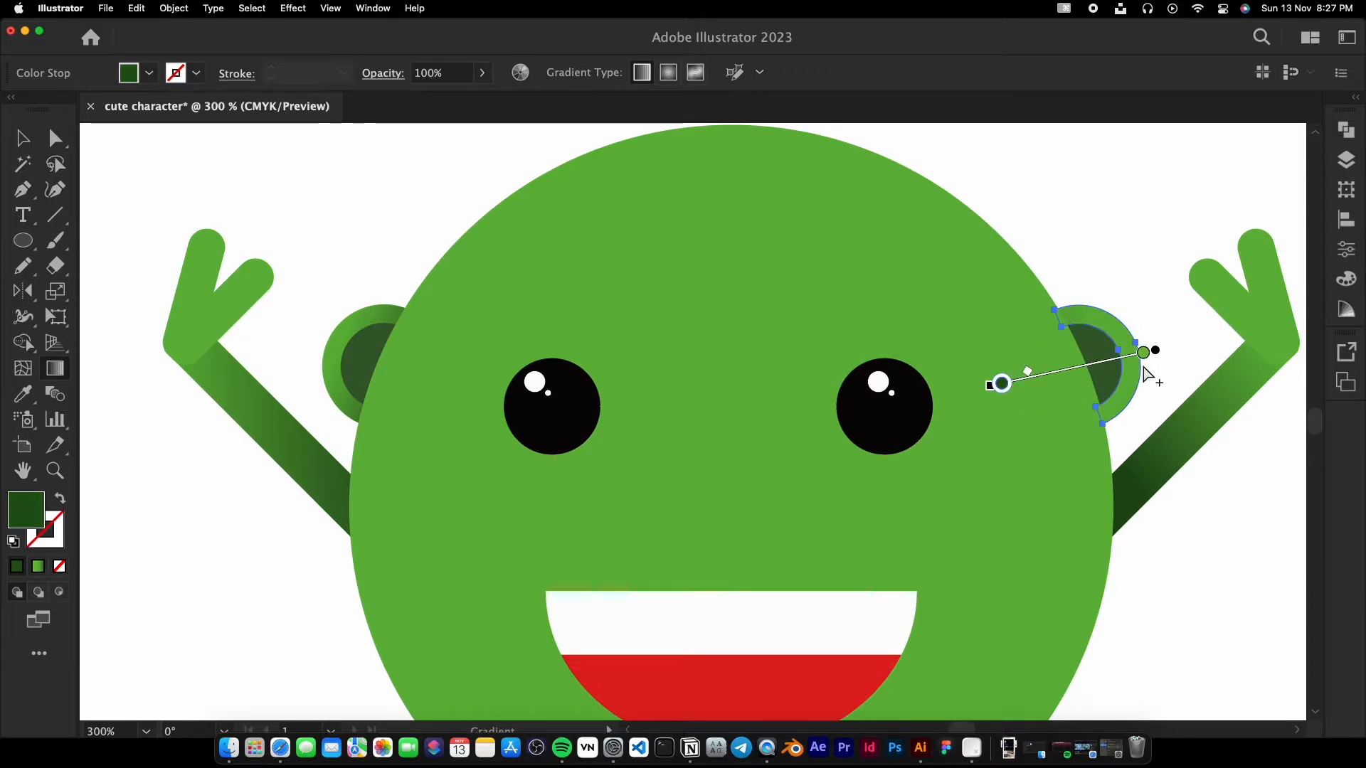
Draw a small green rounded shape on top of the head as the start of a hair tuft.
{"action": "key", "text": "v"}
{"action": "left_click", "coordinate": [1137, 290]}
{"action": "scroll", "coordinate": [1133, 306], "scroll_direction": "down", "scroll_amount": 1}
{"action": "mouse_move", "coordinate": [1174, 534]}
{"action": "left_mouse_down"}
{"action": "mouse_move", "coordinate": [1039, 500]}
{"action": "mouse_move", "coordinate": [994, 535]}
{"action": "left_mouse_up"}
{"action": "scroll", "coordinate": [1019, 498], "scroll_direction": "down", "scroll_amount": 1}
{"action": "key", "text": "m"}
{"action": "mouse_move", "coordinate": [736, 249]}
{"action": "left_mouse_down"}
{"action": "mouse_move", "coordinate": [752, 260]}
{"action": "mouse_move", "coordinate": [747, 287]}
{"action": "mouse_move", "coordinate": [765, 284]}
{"action": "mouse_move", "coordinate": [749, 225]}
{"action": "mouse_move", "coordinate": [774, 229]}
{"action": "left_mouse_up"}
{"action": "scroll", "coordinate": [755, 247], "scroll_direction": "up", "scroll_amount": 2}
{"action": "left_click_drag", "start_coordinate": [760, 268], "coordinate": [848, 325]}
Rotate a copy of the hair shape to form a two-pronged green tuft on the head.
{"action": "key", "text": "r"}
{"action": "double_click", "coordinate": [24, 292]}
{"action": "left_click", "coordinate": [249, 498]}
{"action": "key", "text": "v"}
{"action": "left_click", "coordinate": [917, 245]}
{"action": "scroll", "coordinate": [924, 341], "scroll_direction": "down", "scroll_amount": 2}
{"action": "left_click_drag", "start_coordinate": [960, 455], "coordinate": [799, 347]}
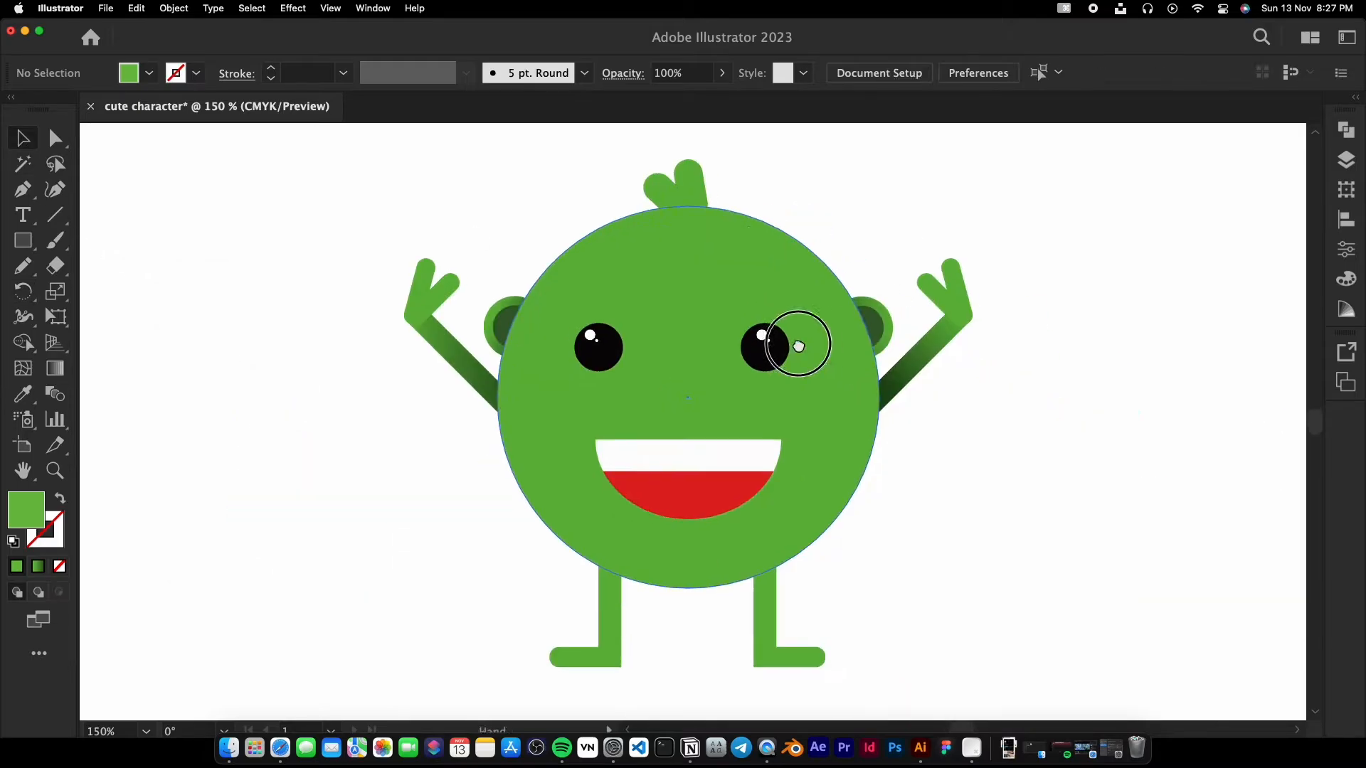
Fill the head circle with the light-to-dark green gradient at -30° and lighten its dark end stop.
{"action": "left_click", "coordinate": [701, 262]}
{"action": "left_click", "coordinate": [37, 566]}
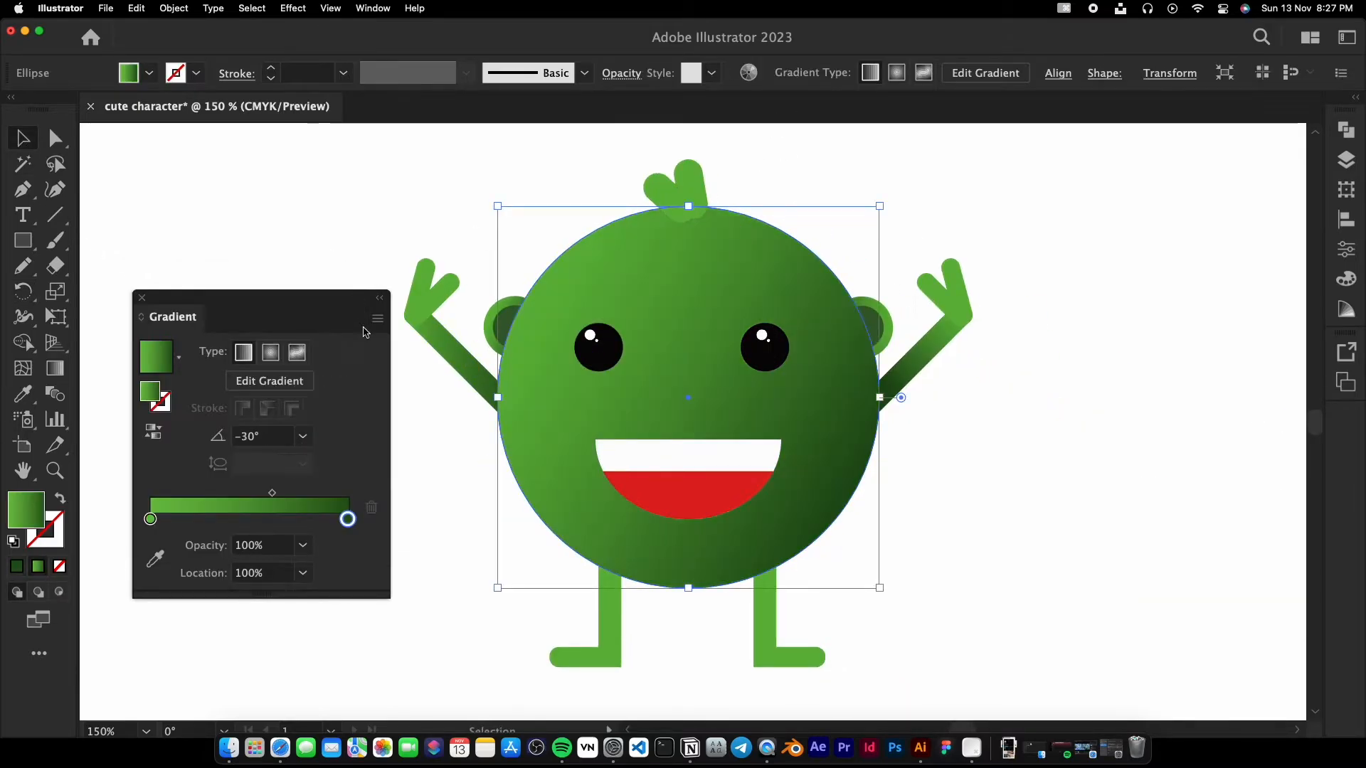
{"action": "double_click", "coordinate": [348, 520]}
{"action": "double_click", "coordinate": [348, 520]}
{"action": "left_click_drag", "start_coordinate": [252, 379], "coordinate": [223, 380]}
{"action": "key", "text": "Escape"}
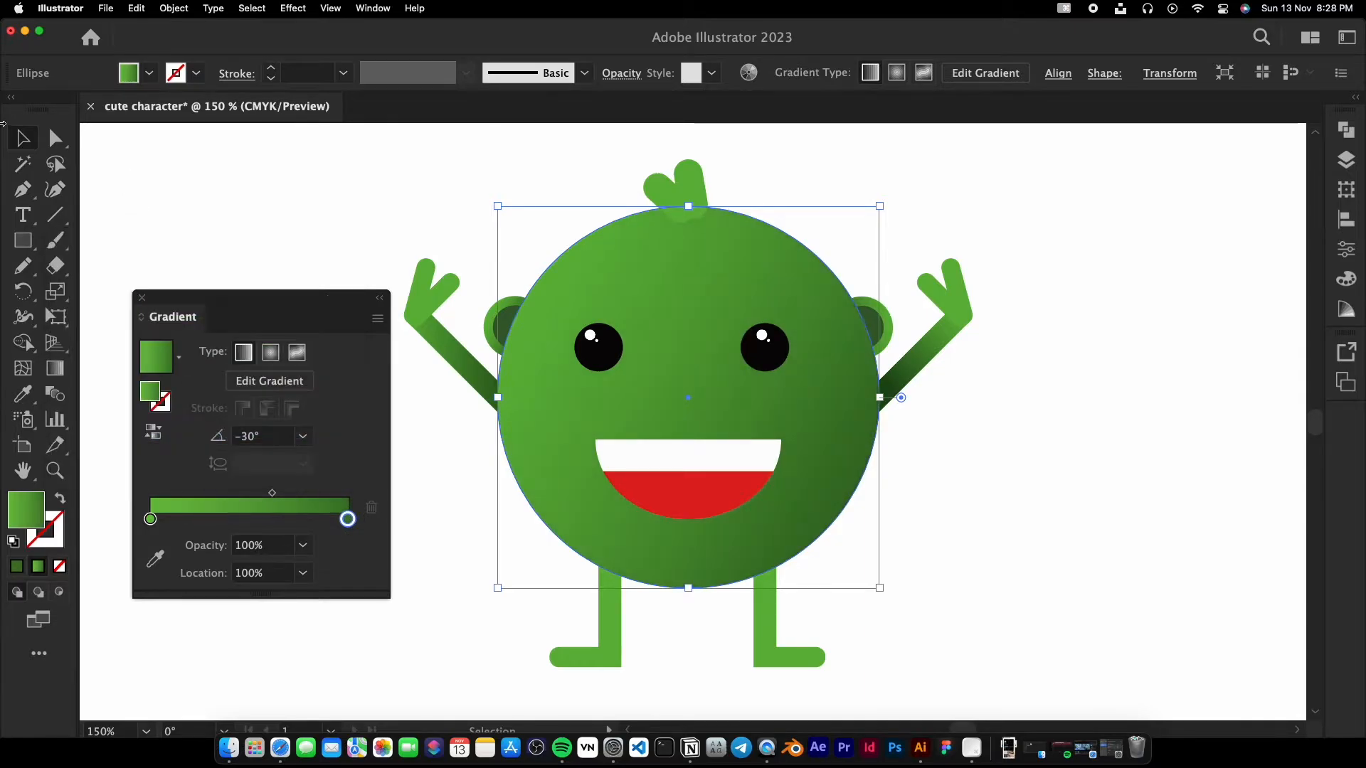
Draw a small ellipse spot on the head below the mouth's left side and fill it with a solid lighter green.
{"action": "left_click", "coordinate": [951, 544]}
{"action": "key", "text": "l"}
{"action": "mouse_move", "coordinate": [883, 522]}
{"action": "left_mouse_down"}
{"action": "mouse_move", "coordinate": [931, 552]}
{"action": "mouse_move", "coordinate": [591, 524]}
{"action": "mouse_move", "coordinate": [601, 529]}
{"action": "left_mouse_up"}
{"action": "left_click", "coordinate": [17, 566]}
{"action": "key", "text": "i"}
{"action": "left_click", "coordinate": [566, 309]}
{"action": "left_click", "coordinate": [492, 317]}
{"action": "key", "text": "v"}
{"action": "left_click", "coordinate": [1282, 119]}
{"action": "double_click", "coordinate": [30, 505]}
{"action": "left_click", "coordinate": [178, 381]}
{"action": "key", "text": "Return"}
Lower the cheek spot's opacity to 54%.
{"action": "left_click", "coordinate": [448, 523]}
{"action": "left_click", "coordinate": [586, 523]}
{"action": "left_click", "coordinate": [722, 74]}
{"action": "left_click_drag", "start_coordinate": [722, 104], "coordinate": [682, 104]}
{"action": "left_click", "coordinate": [586, 591]}
Add two smaller copies of the spot beside it to make a three-spot cluster, and close the Gradient panel.
{"action": "left_click", "coordinate": [590, 538]}
{"action": "left_click_drag", "start_coordinate": [598, 546], "coordinate": [613, 502]}
{"action": "scroll", "coordinate": [594, 515], "scroll_direction": "up", "scroll_amount": 2}
{"action": "left_click", "coordinate": [549, 515]}
{"action": "left_click", "coordinate": [529, 602]}
{"action": "left_click", "coordinate": [557, 532]}
{"action": "scroll", "coordinate": [589, 542], "scroll_direction": "up", "scroll_amount": 1}
{"action": "left_click_drag", "start_coordinate": [625, 516], "coordinate": [595, 521]}
{"action": "left_click", "coordinate": [601, 539]}
{"action": "left_click", "coordinate": [515, 624]}
{"action": "scroll", "coordinate": [513, 627], "scroll_direction": "down", "scroll_amount": 1}
{"action": "scroll", "coordinate": [512, 630], "scroll_direction": "down", "scroll_amount": 1}
{"action": "left_click", "coordinate": [141, 298]}
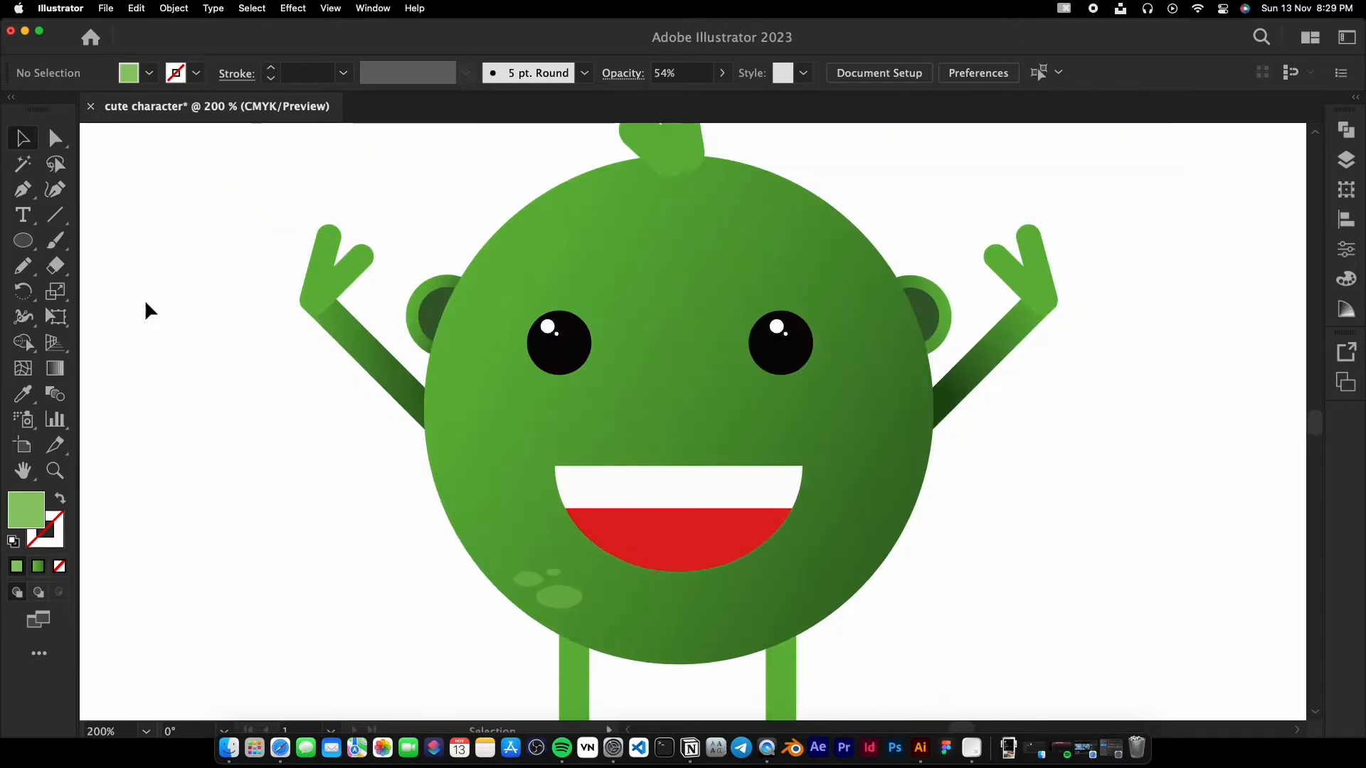
Draw a small ellipse on the head's lower right side and give it the left spot's appearance with the Eyedropper.
{"action": "left_click_drag", "start_coordinate": [783, 639], "coordinate": [658, 624]}
{"action": "left_click", "coordinate": [435, 583]}
{"action": "key", "text": "l"}
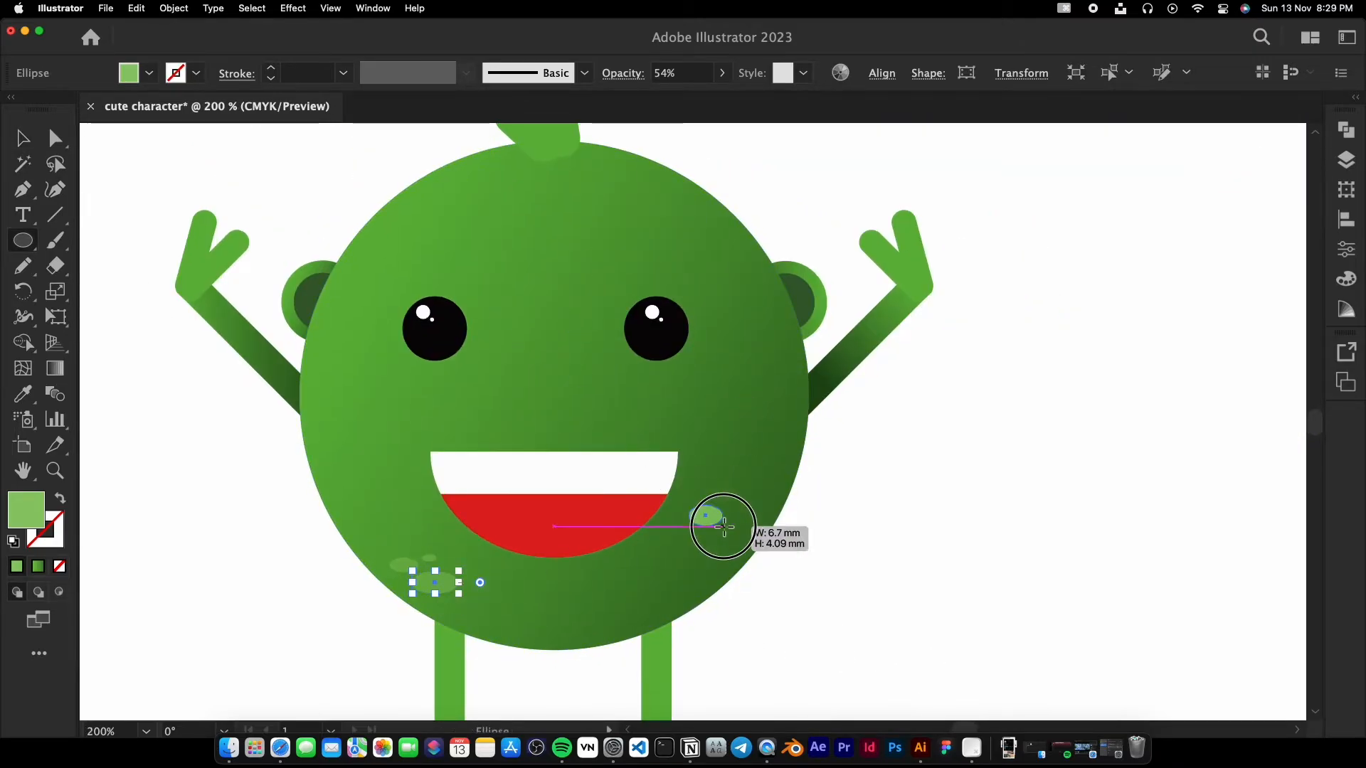
{"action": "mouse_move", "coordinate": [724, 527]}
{"action": "left_mouse_down"}
{"action": "mouse_move", "coordinate": [742, 521]}
{"action": "mouse_move", "coordinate": [729, 536]}
{"action": "left_mouse_up"}
{"action": "key", "text": "i"}
{"action": "left_click", "coordinate": [441, 581]}
{"action": "key", "text": "v"}
{"action": "left_click", "coordinate": [899, 610]}
{"action": "scroll", "coordinate": [735, 529], "scroll_direction": "up", "scroll_amount": 1}
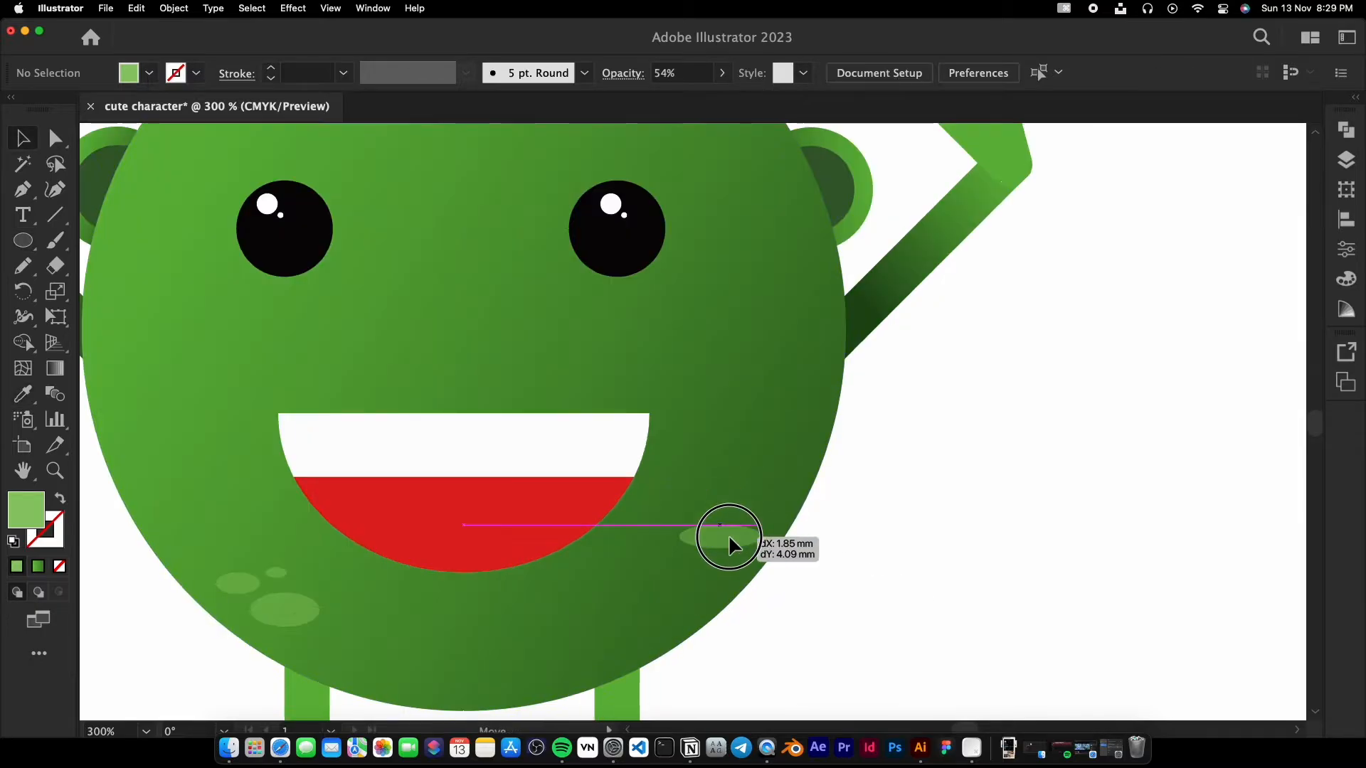
Reduce the right spot's opacity to 29%.
{"action": "left_click", "coordinate": [722, 73]}
{"action": "left_click_drag", "start_coordinate": [683, 99], "coordinate": [660, 98]}
{"action": "left_click", "coordinate": [899, 555]}
Duplicate and resize the right spot to form a cluster of three small spots beside the mouth.
{"action": "left_click", "coordinate": [722, 536]}
{"action": "left_click_drag", "start_coordinate": [679, 537], "coordinate": [731, 553]}
{"action": "left_click_drag", "start_coordinate": [702, 539], "coordinate": [689, 511]}
{"action": "left_click", "coordinate": [764, 558]}
{"action": "left_click", "coordinate": [731, 536]}
{"action": "scroll", "coordinate": [728, 531], "scroll_direction": "up", "scroll_amount": 1}
{"action": "left_click_drag", "start_coordinate": [694, 510], "coordinate": [754, 502]}
{"action": "left_click_drag", "start_coordinate": [782, 514], "coordinate": [721, 521]}
{"action": "left_click", "coordinate": [783, 518]}
{"action": "left_click_drag", "start_coordinate": [734, 527], "coordinate": [729, 519]}
{"action": "scroll", "coordinate": [714, 518], "scroll_direction": "up", "scroll_amount": 2}
{"action": "left_click", "coordinate": [996, 540]}
Apply the green gradient to the right leg and run it vertically, dark where the leg meets the body.
{"action": "scroll", "coordinate": [997, 540], "scroll_direction": "down", "scroll_amount": 5}
{"action": "left_click_drag", "start_coordinate": [1025, 582], "coordinate": [889, 549]}
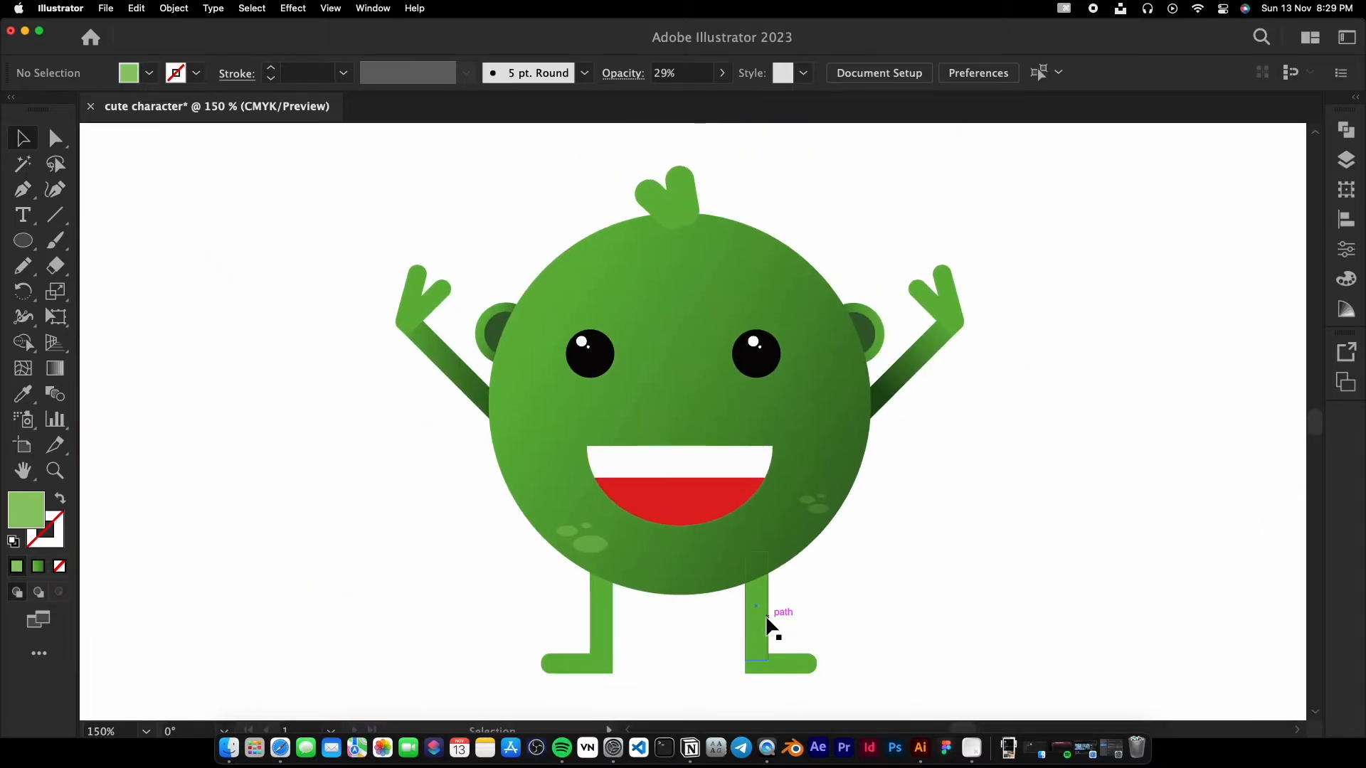
{"action": "left_click", "coordinate": [767, 626]}
{"action": "key", "text": "."}
{"action": "left_click", "coordinate": [55, 368]}
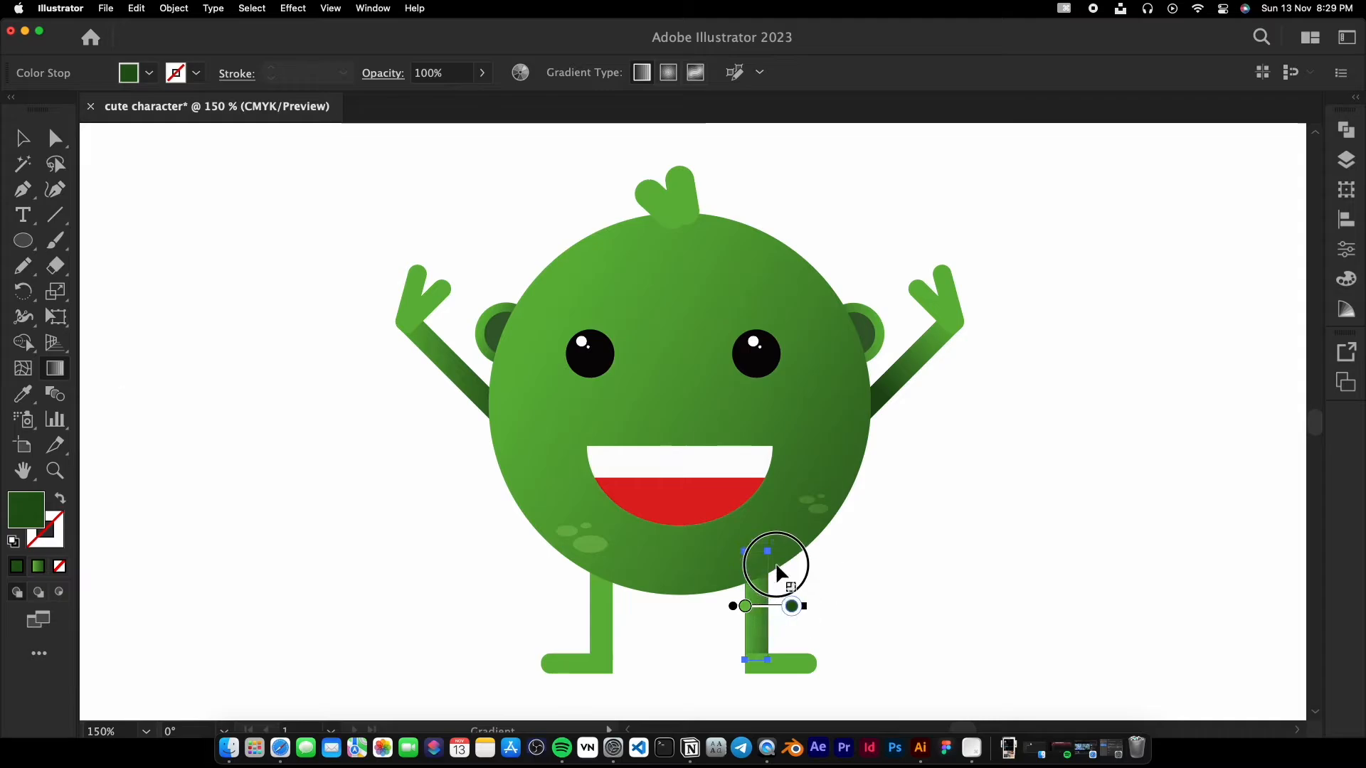
{"action": "left_click_drag", "start_coordinate": [757, 537], "coordinate": [758, 535]}
{"action": "key", "text": "v"}
{"action": "left_click", "coordinate": [791, 605]}
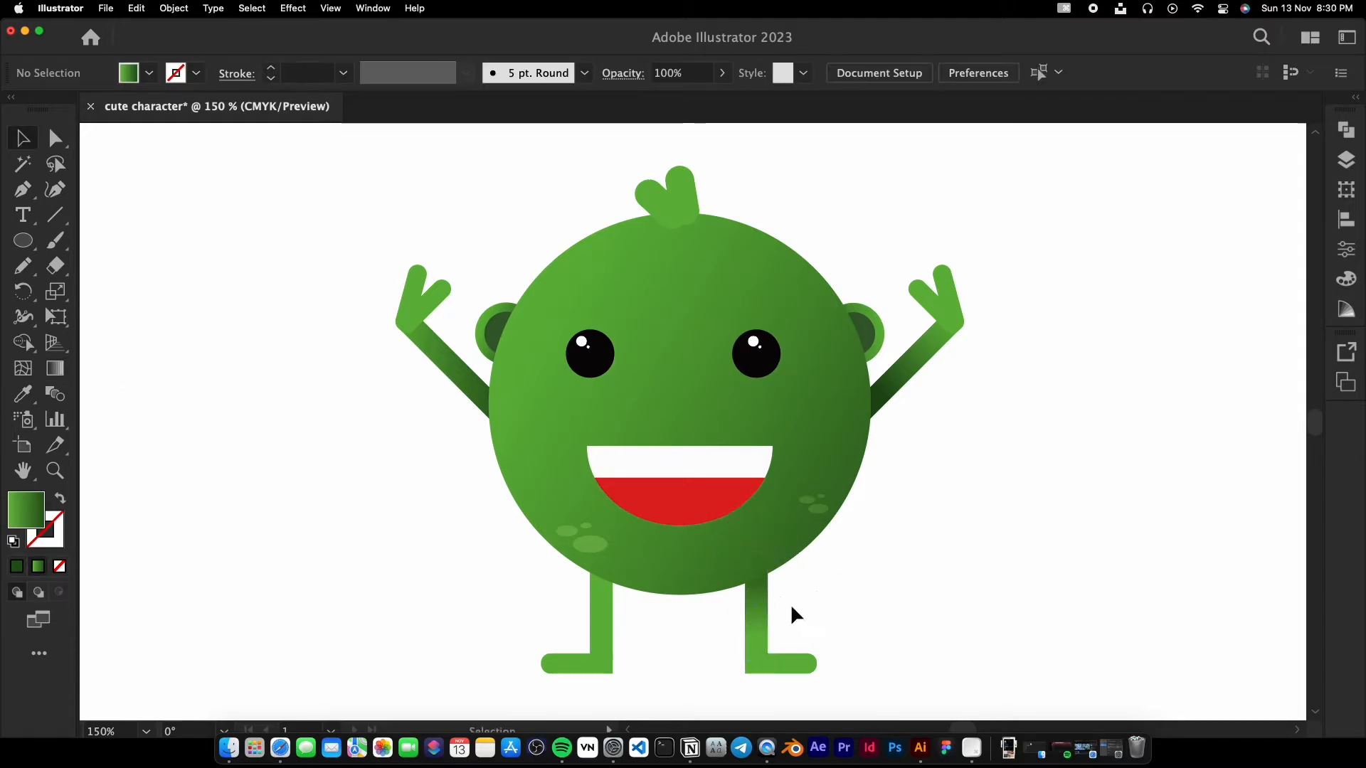
Give the left leg the same green gradient, directed vertically so it darkens up toward the body.
{"action": "left_click", "coordinate": [609, 627]}
{"action": "key", "text": "."}
{"action": "key", "text": "g"}
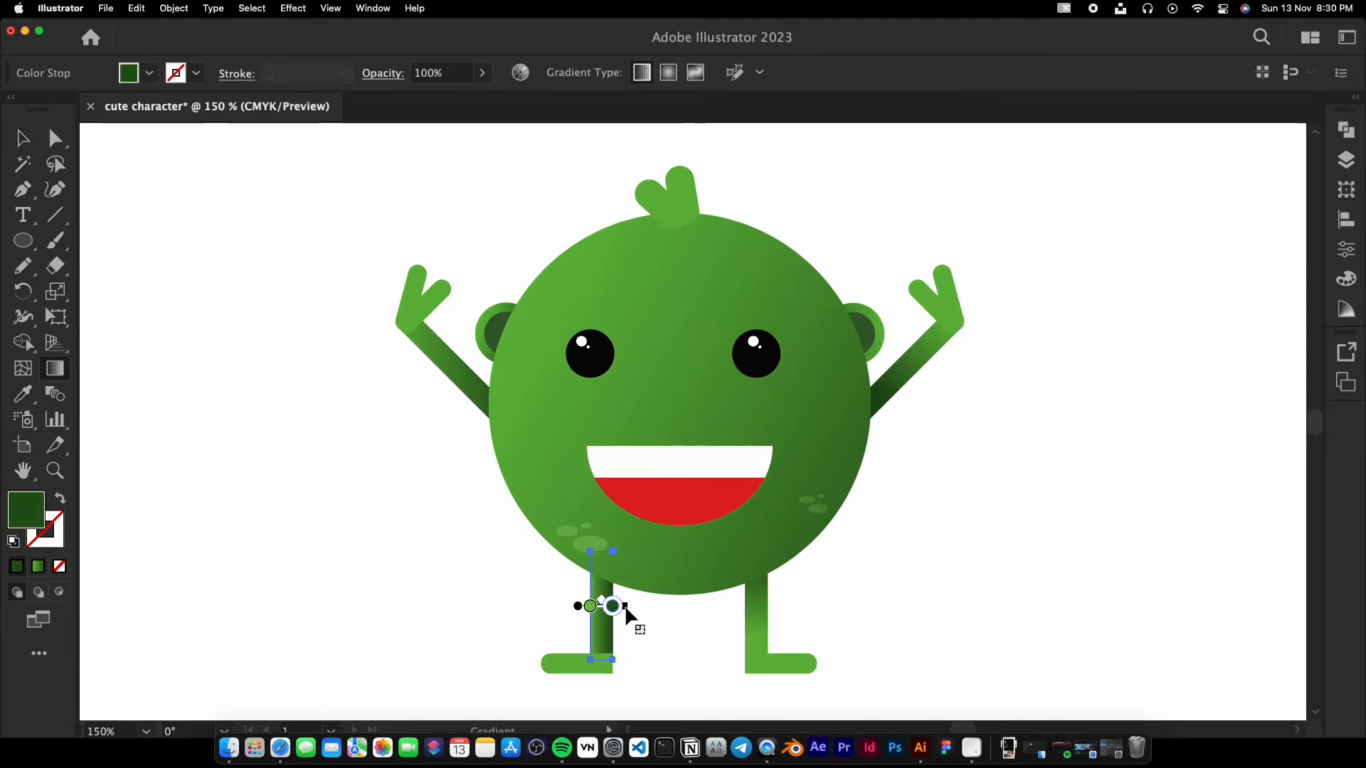
{"action": "left_click_drag", "start_coordinate": [674, 608], "coordinate": [594, 558]}
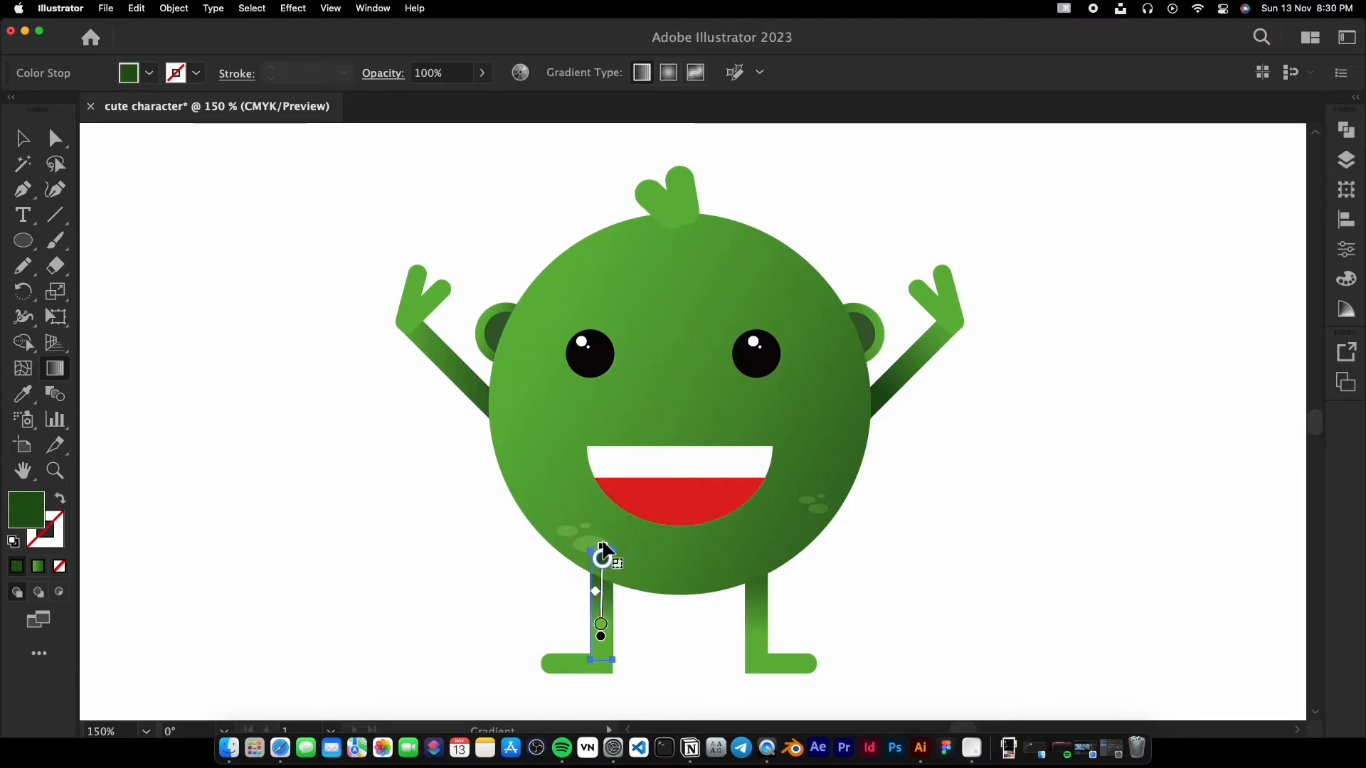
{"action": "key", "text": "v"}
{"action": "left_click", "coordinate": [698, 647]}
Draw a rectangle covering the whole artboard and run its green gradient vertically with the dark end at the top.
{"action": "scroll", "coordinate": [910, 592], "scroll_direction": "down", "scroll_amount": 1}
{"action": "left_click_drag", "start_coordinate": [966, 591], "coordinate": [869, 577]}
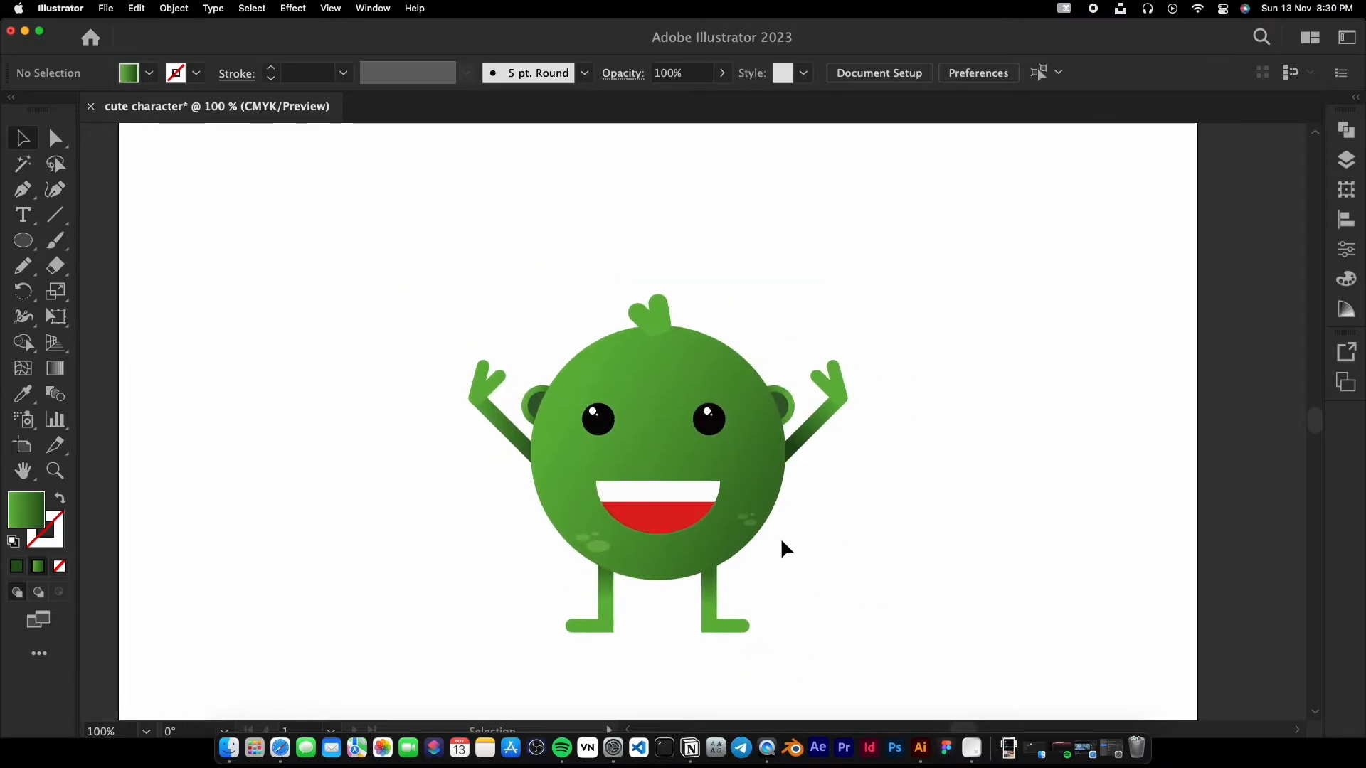
{"action": "scroll", "coordinate": [192, 189], "scroll_direction": "down", "scroll_amount": 1}
{"action": "left_click_drag", "start_coordinate": [154, 129], "coordinate": [718, 431]}
{"action": "key", "text": "super+z"}
{"action": "left_click_drag", "start_coordinate": [153, 127], "coordinate": [871, 635]}
{"action": "double_click", "coordinate": [19, 509]}
{"action": "left_click", "coordinate": [538, 370]}
{"action": "key", "text": "g"}
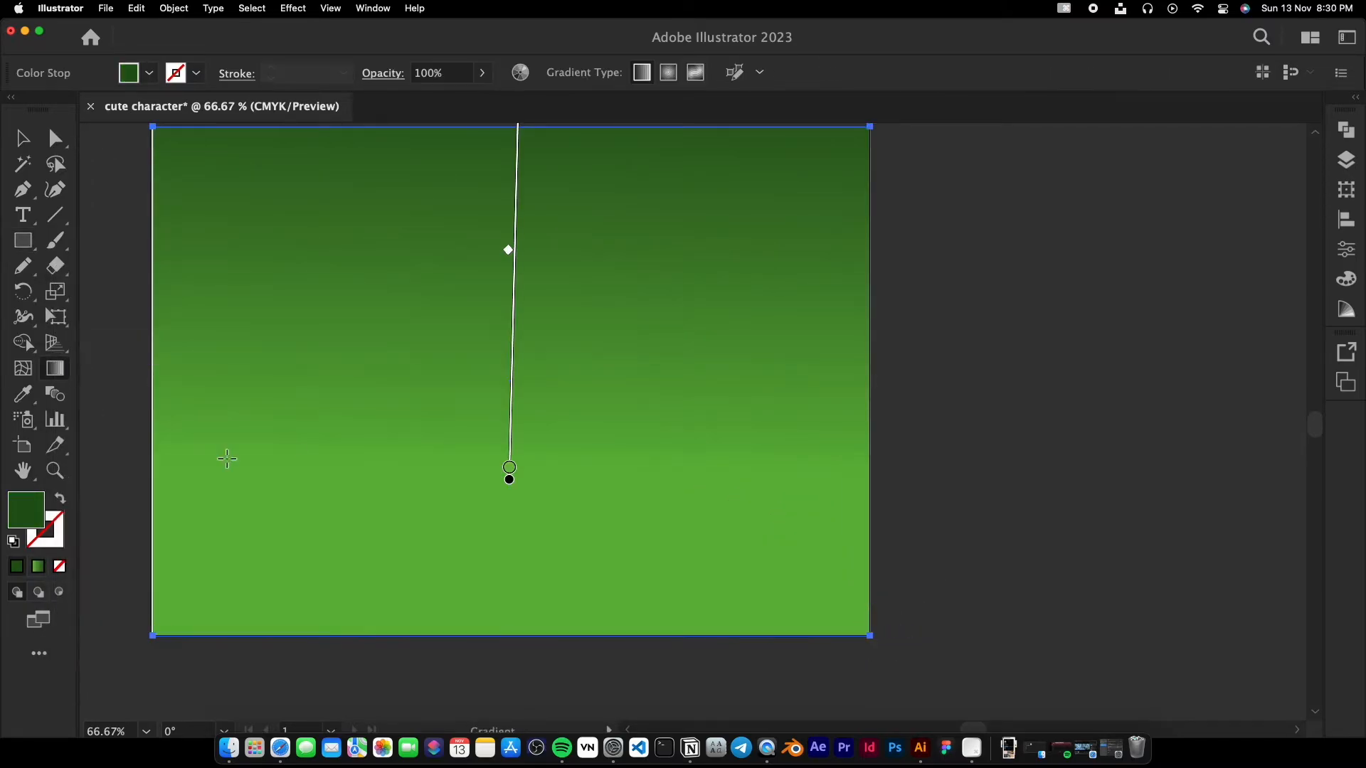
Recolour the background gradient's light end to teal with yellow 35% and its dark end to dark teal with yellow 13% and black 76%.
{"action": "double_click", "coordinate": [510, 469]}
{"action": "left_click_drag", "start_coordinate": [452, 319], "coordinate": [361, 319]}
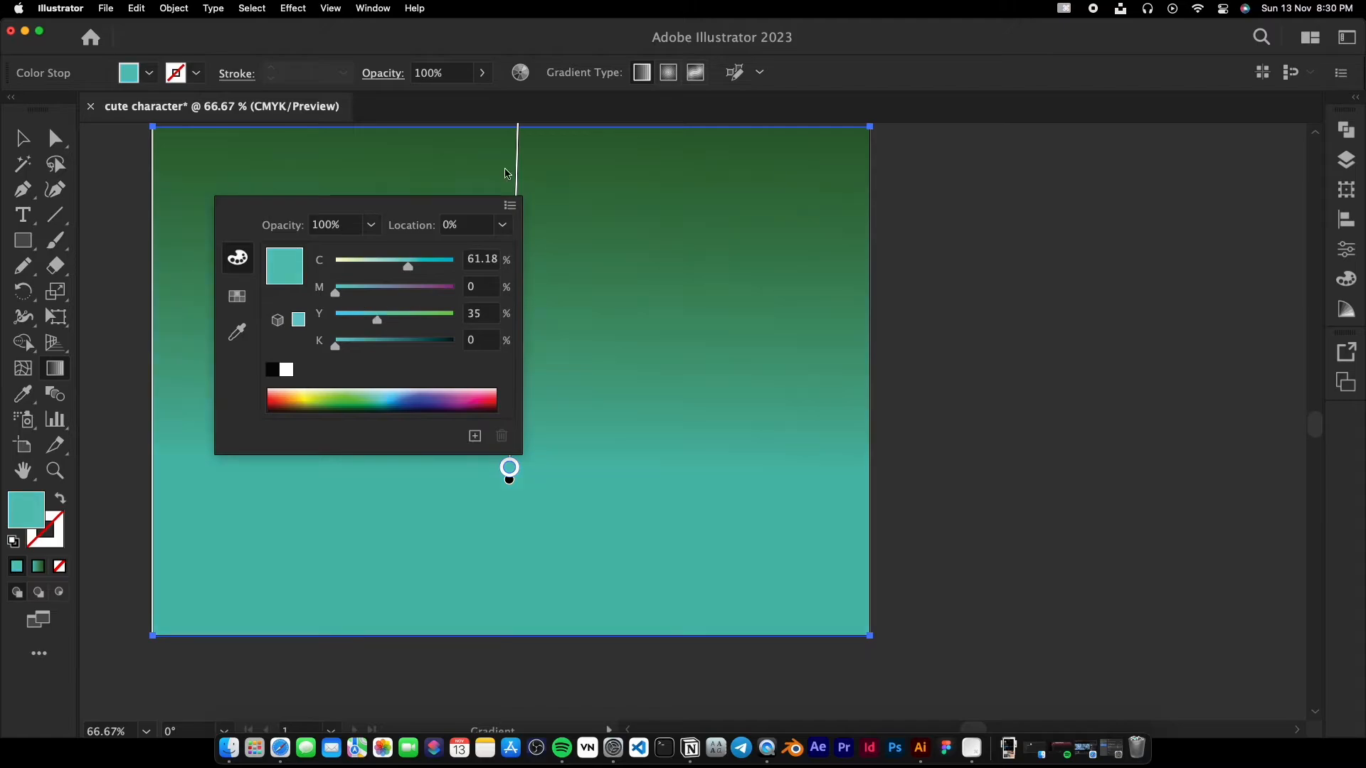
{"action": "key", "text": "super+minus"}
{"action": "key", "text": "super+minus"}
{"action": "double_click", "coordinate": [520, 193]}
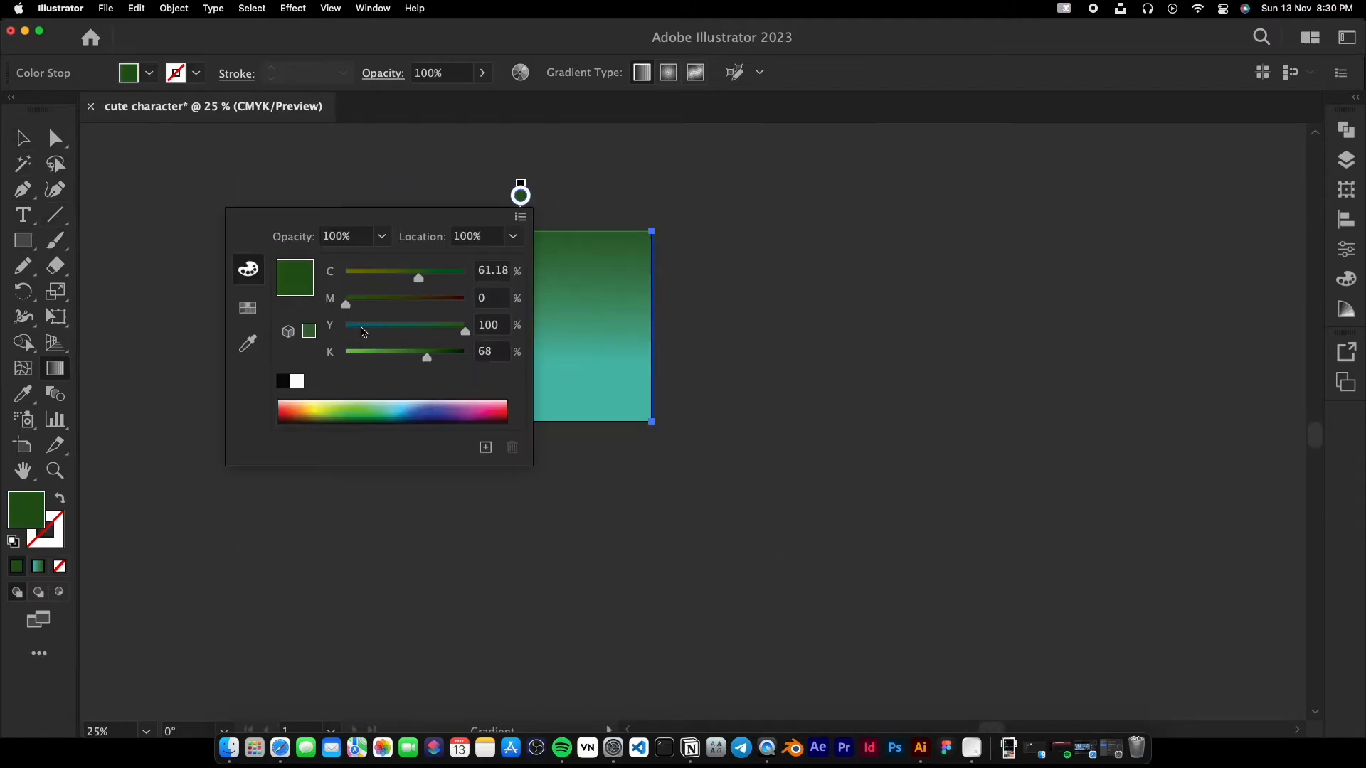
{"action": "left_click_drag", "start_coordinate": [427, 356], "coordinate": [431, 356]}
{"action": "left_click", "coordinate": [723, 336]}
{"action": "scroll", "coordinate": [231, 305], "scroll_direction": "up", "scroll_amount": 1}
{"action": "key", "text": "v"}
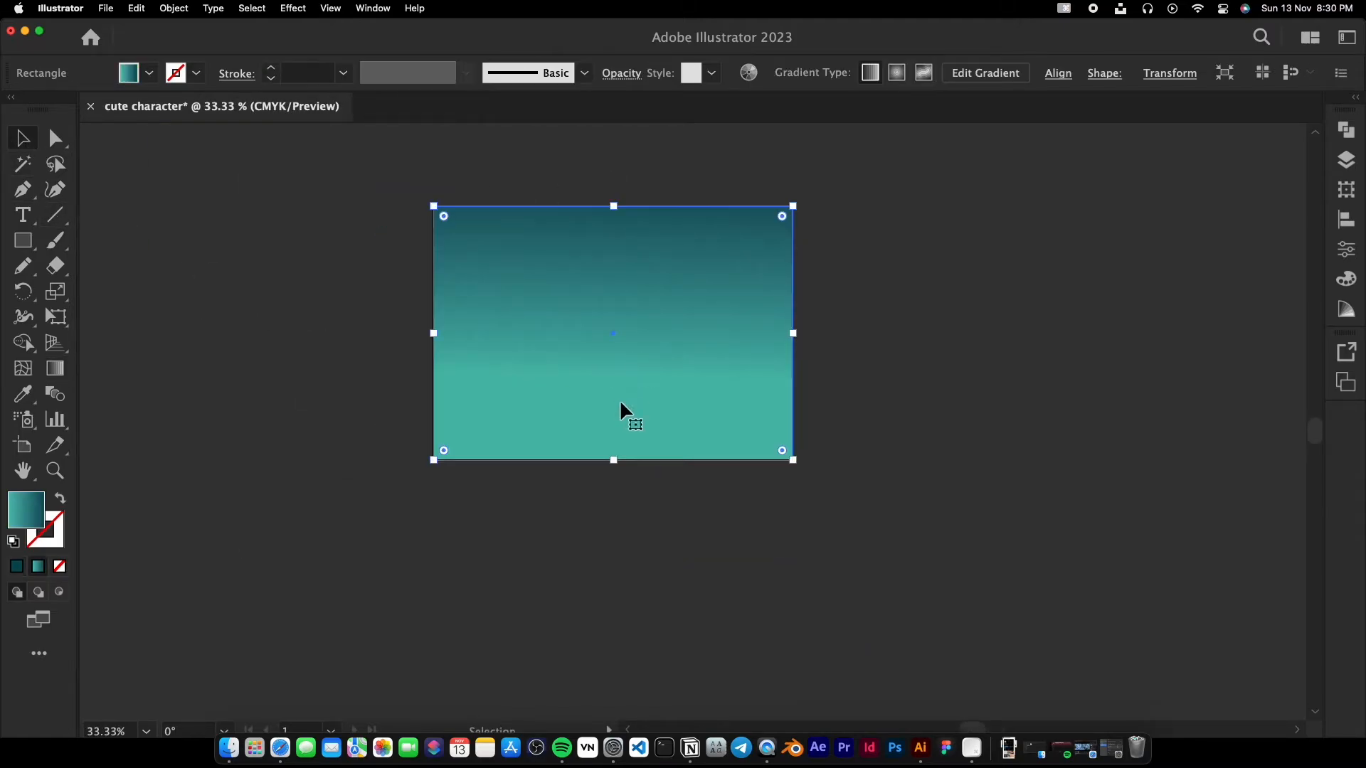
Send the teal background rectangle to the back, behind the character.
{"action": "right_click", "coordinate": [620, 404]}
{"action": "mouse_move", "coordinate": [686, 653]}
{"action": "left_click", "coordinate": [792, 693]}
{"action": "left_click", "coordinate": [744, 575]}
{"action": "scroll", "coordinate": [740, 568], "scroll_direction": "up", "scroll_amount": 2}
{"action": "left_click_drag", "start_coordinate": [633, 460], "coordinate": [692, 668]}
{"action": "scroll", "coordinate": [692, 669], "scroll_direction": "down", "scroll_amount": 1}
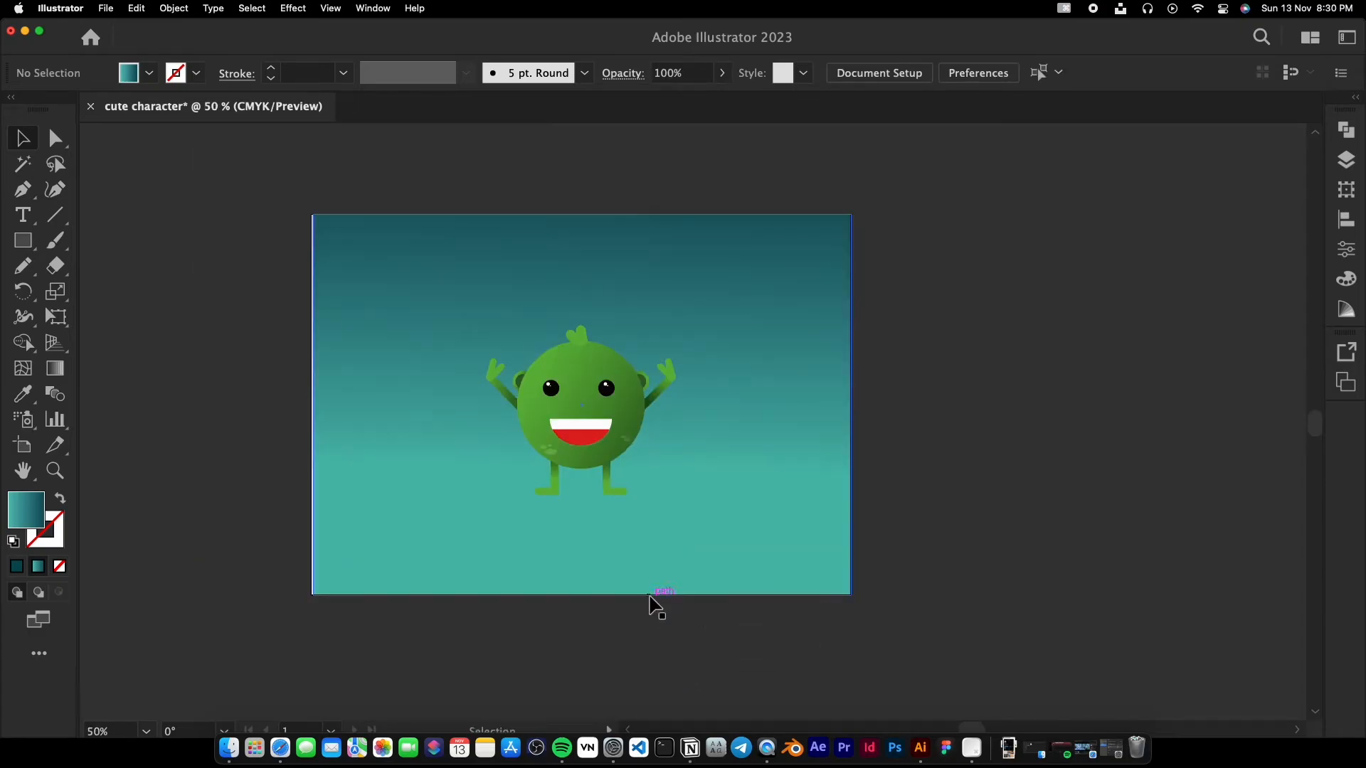
Extend the background rectangle's left edge to cover the white gap along the artboard edge.
{"action": "left_click", "coordinate": [651, 595]}
{"action": "left_click", "coordinate": [875, 423]}
{"action": "left_click_drag", "start_coordinate": [313, 408], "coordinate": [311, 403]}
{"action": "left_click", "coordinate": [808, 426]}
{"action": "left_click", "coordinate": [714, 601]}
Draw a full-width ground rectangle over the lower third of the artboard and align its left edge with the artboard.
{"action": "scroll", "coordinate": [615, 552], "scroll_direction": "up", "scroll_amount": 1}
{"action": "left_click_drag", "start_coordinate": [611, 553], "coordinate": [640, 598]}
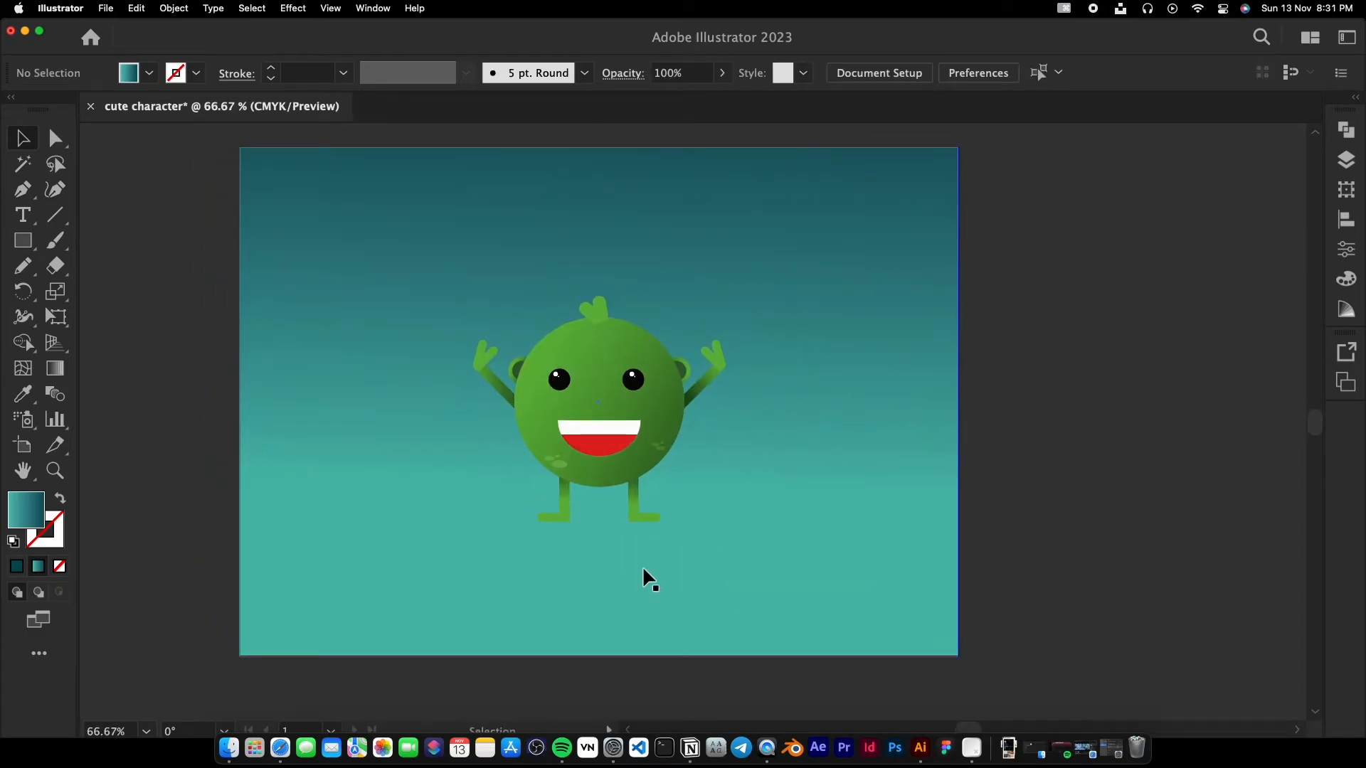
{"action": "key", "text": "m"}
{"action": "left_click_drag", "start_coordinate": [209, 473], "coordinate": [958, 655]}
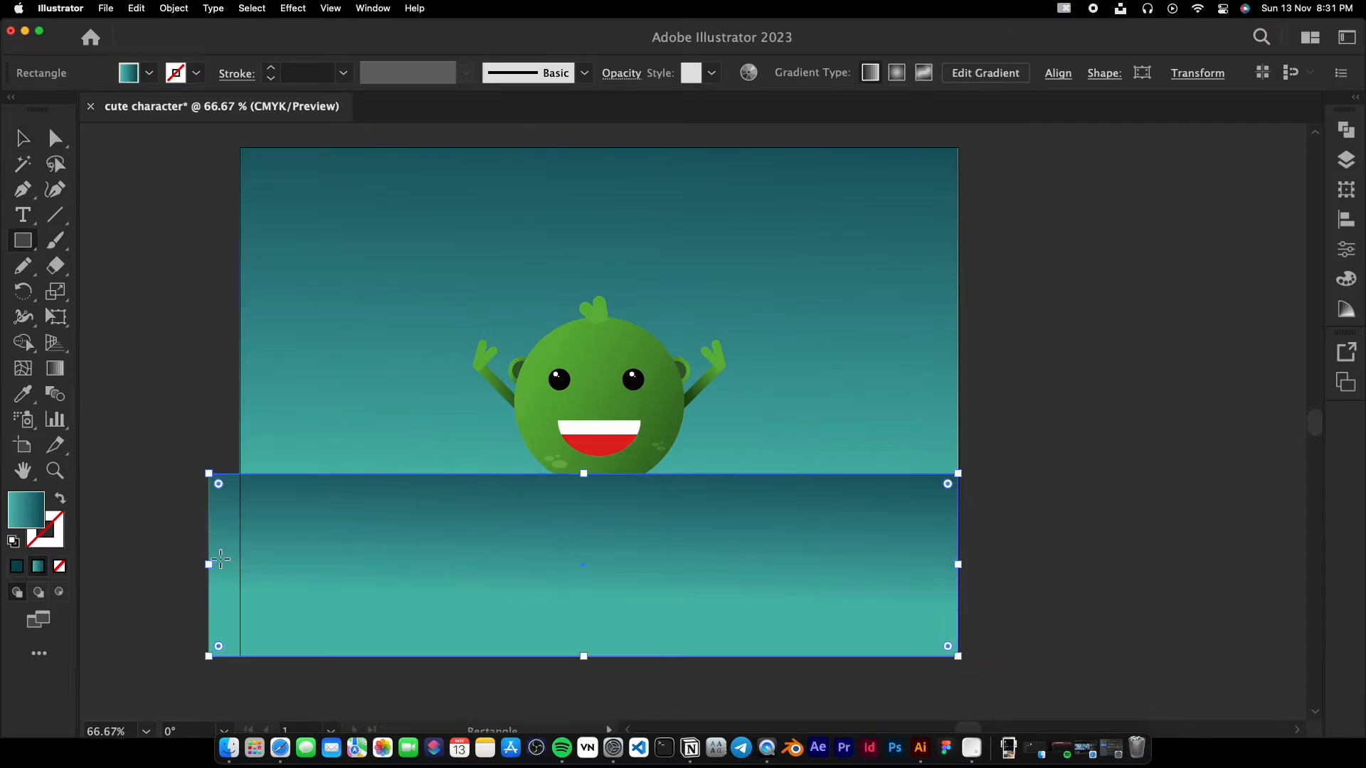
{"action": "left_click_drag", "start_coordinate": [208, 564], "coordinate": [241, 573]}
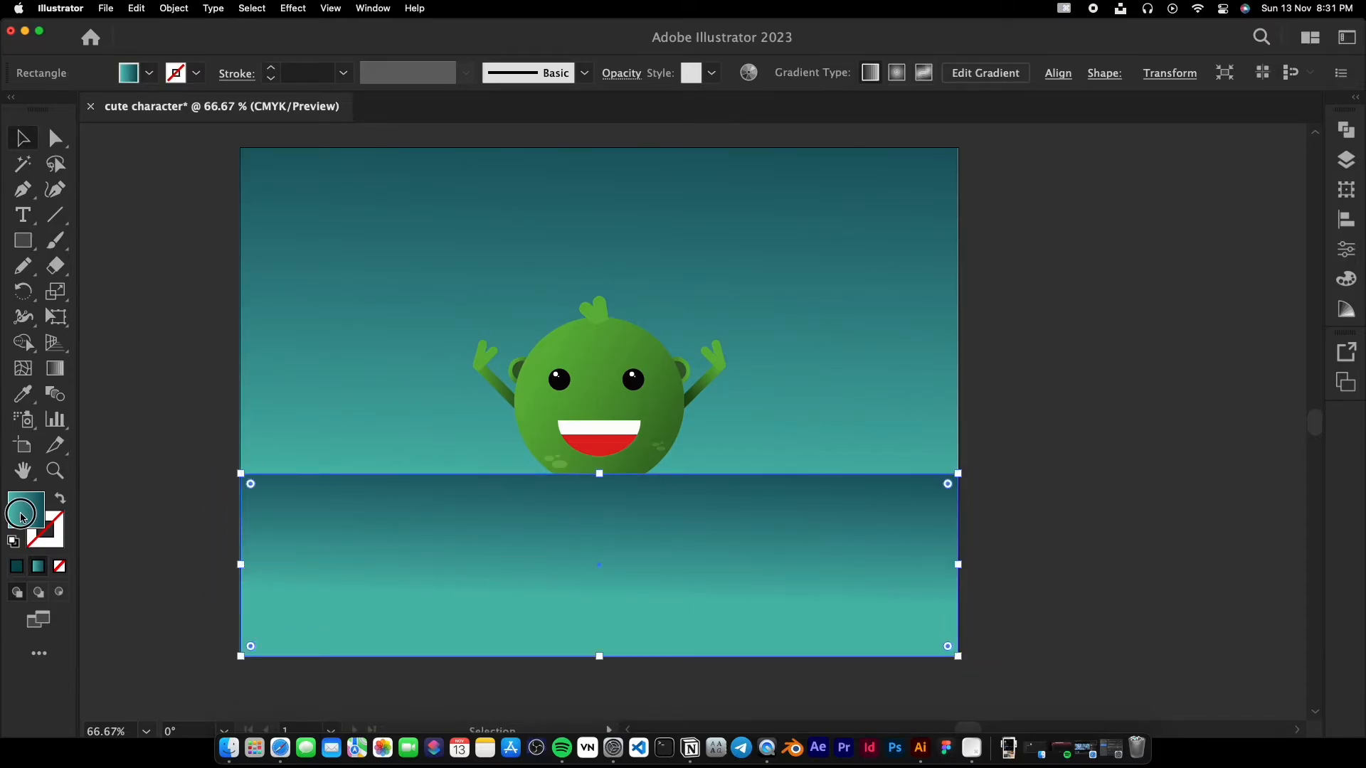
Shift the ground rectangle's gradient stops downward so the dark band fills its upper part and the light end sits lower.
{"action": "double_click", "coordinate": [20, 516]}
{"action": "left_click", "coordinate": [579, 369]}
{"action": "left_click", "coordinate": [50, 372]}
{"action": "left_click_drag", "start_coordinate": [601, 433], "coordinate": [602, 477]}
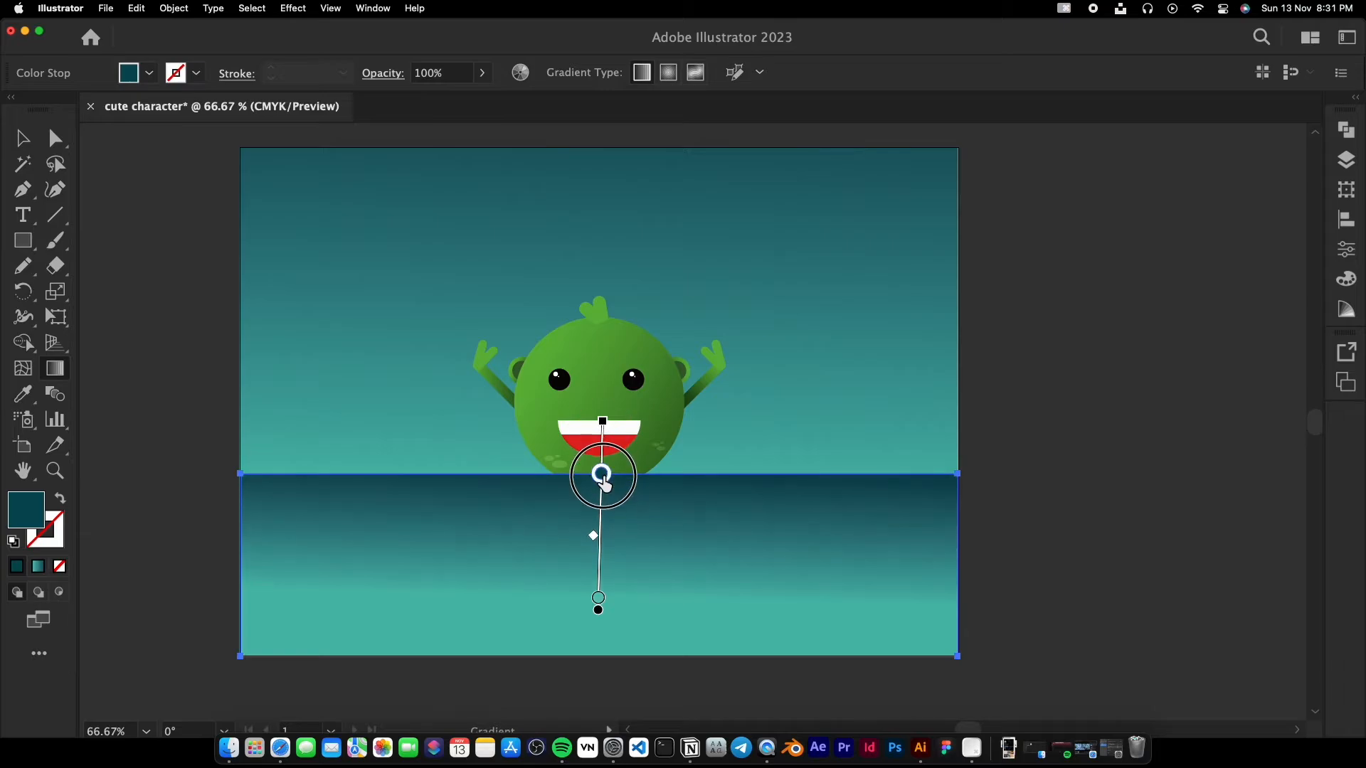
{"action": "left_click_drag", "start_coordinate": [598, 612], "coordinate": [598, 631]}
Change the ground gradient's lower stop to orange (C 7.06, M 45.88, Y 100) and darken it with some black.
{"action": "double_click", "coordinate": [598, 631]}
{"action": "left_click", "coordinate": [378, 562]}
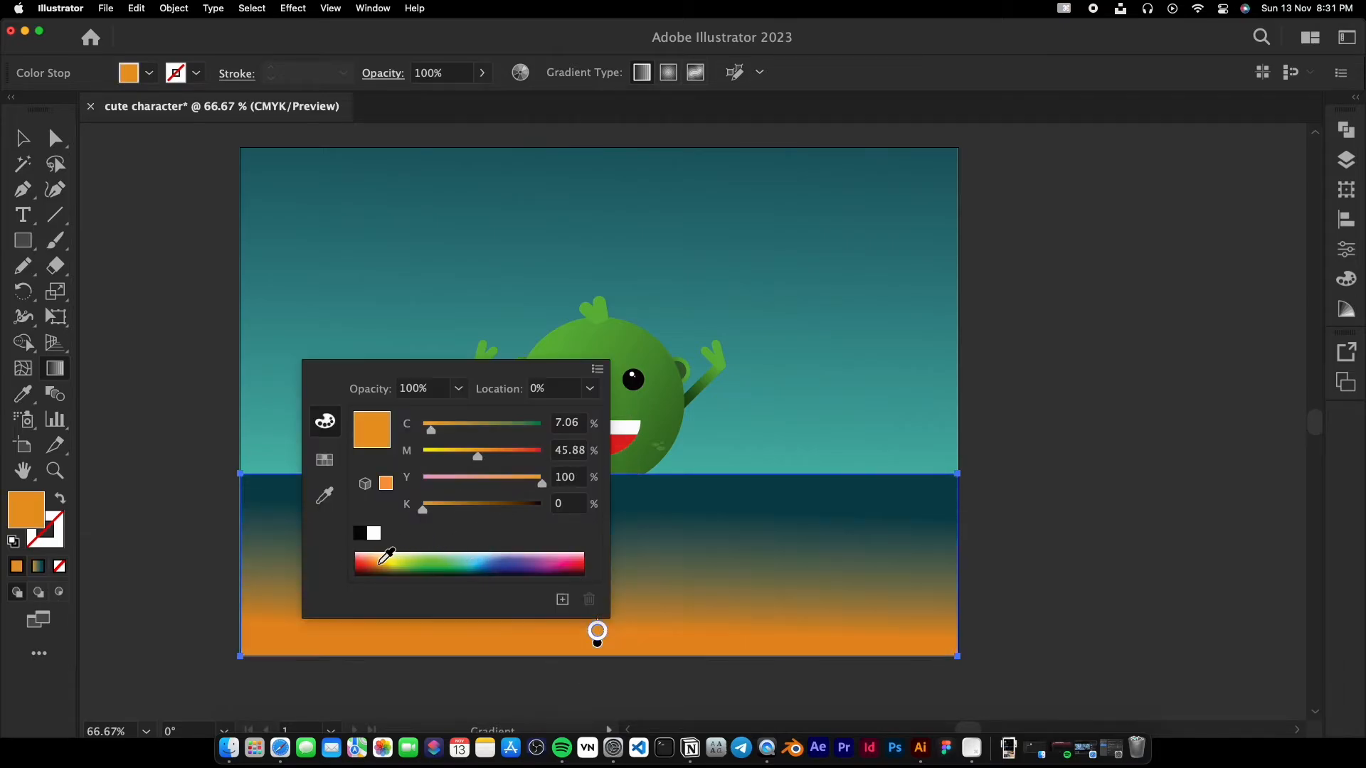
{"action": "left_click_drag", "start_coordinate": [495, 508], "coordinate": [454, 507]}
{"action": "left_click", "coordinate": [657, 493]}
Recolour the ground gradient's upper stop from the spectrum and darken it to a deep brown.
{"action": "double_click", "coordinate": [600, 511]}
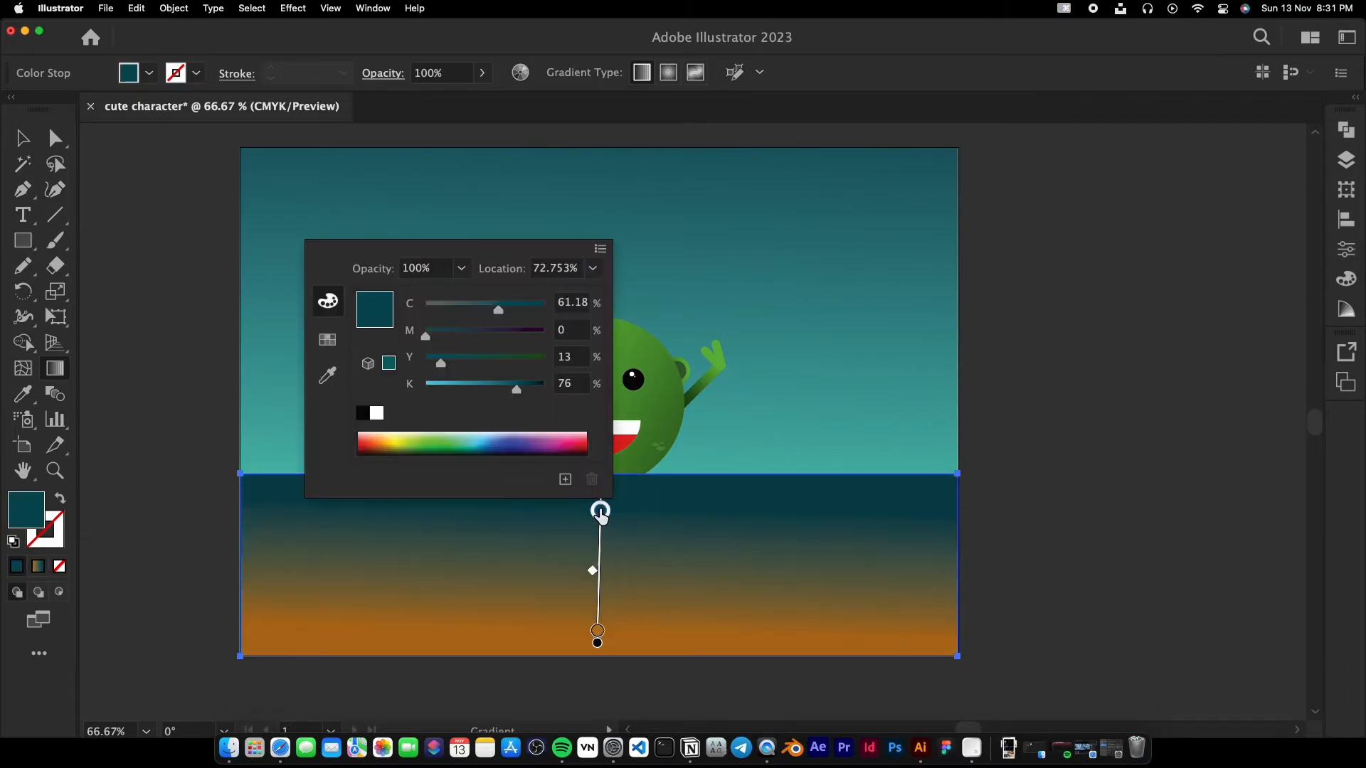
{"action": "left_click", "coordinate": [392, 433]}
{"action": "left_click_drag", "start_coordinate": [426, 390], "coordinate": [500, 390]}
{"action": "left_click", "coordinate": [30, 133]}
{"action": "left_click", "coordinate": [27, 140]}
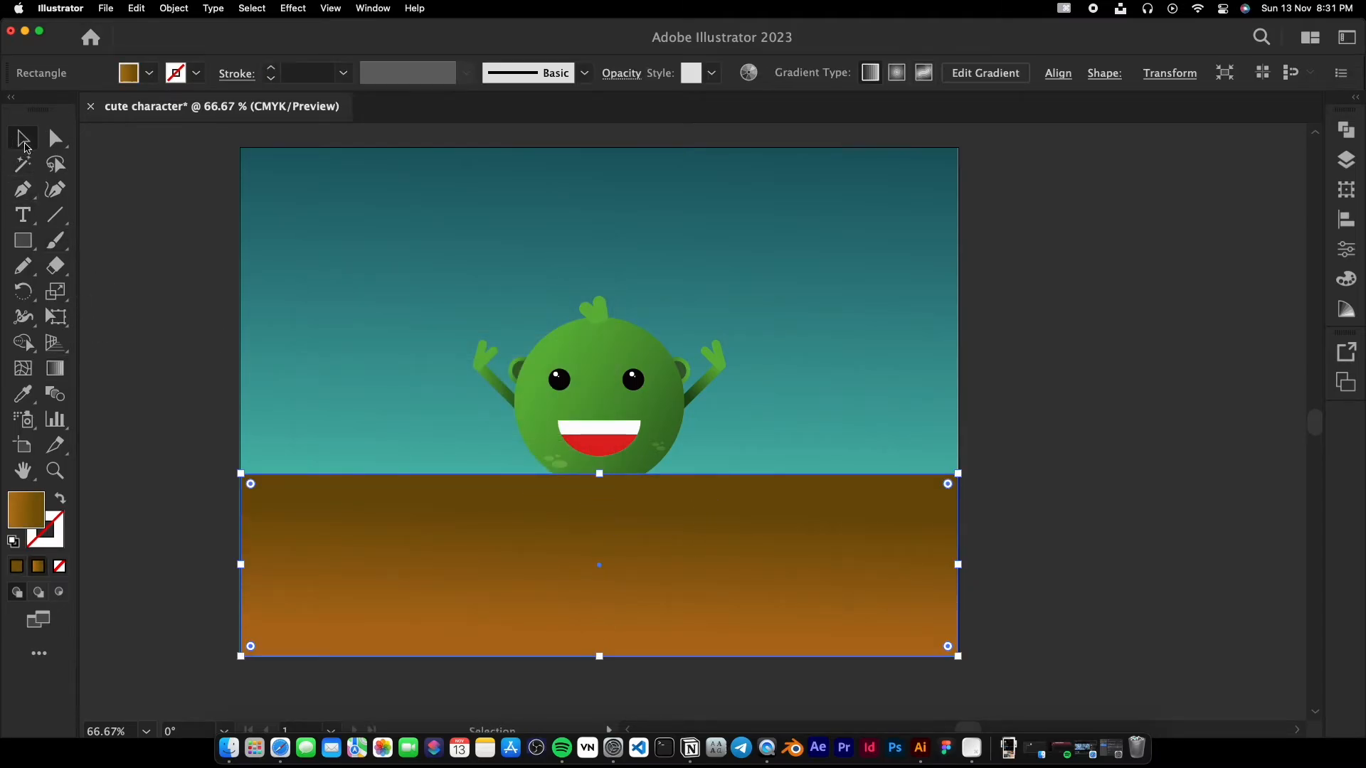
Arrange the brown ground rectangle behind the character but in front of the teal background.
{"action": "right_click", "coordinate": [528, 553]}
{"action": "mouse_move", "coordinate": [590, 654]}
{"action": "left_click", "coordinate": [704, 677]}
{"action": "right_click", "coordinate": [630, 579]}
{"action": "mouse_move", "coordinate": [679, 654]}
{"action": "left_click", "coordinate": [801, 693]}
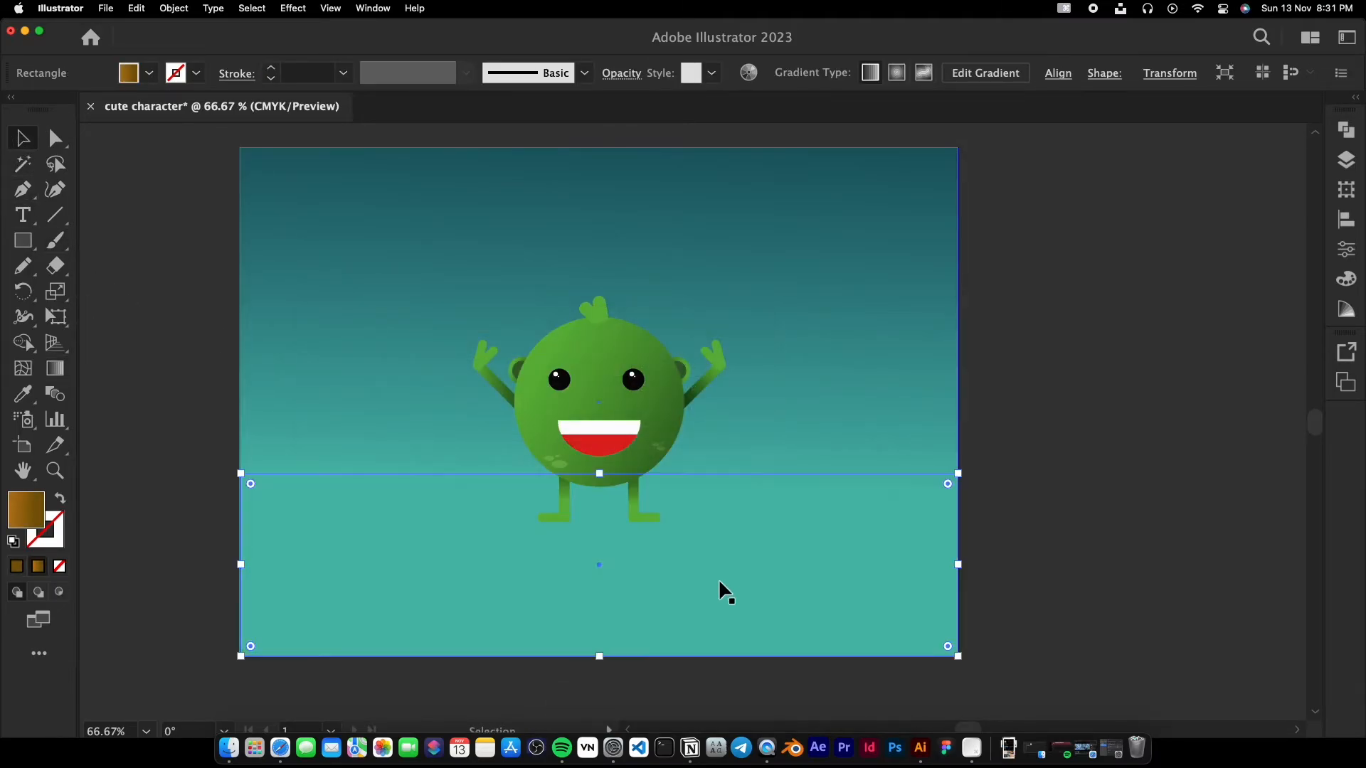
{"action": "right_click", "coordinate": [758, 589]}
{"action": "mouse_move", "coordinate": [803, 654]}
{"action": "left_click", "coordinate": [933, 662]}
Lower the ground rectangle's top edge to the level of the character's feet.
{"action": "left_click_drag", "start_coordinate": [599, 473], "coordinate": [604, 510]}
{"action": "key", "text": "super+2"}
{"action": "left_click", "coordinate": [616, 496], "text": "super"}
{"action": "left_click", "coordinate": [598, 552], "text": "alt+super"}
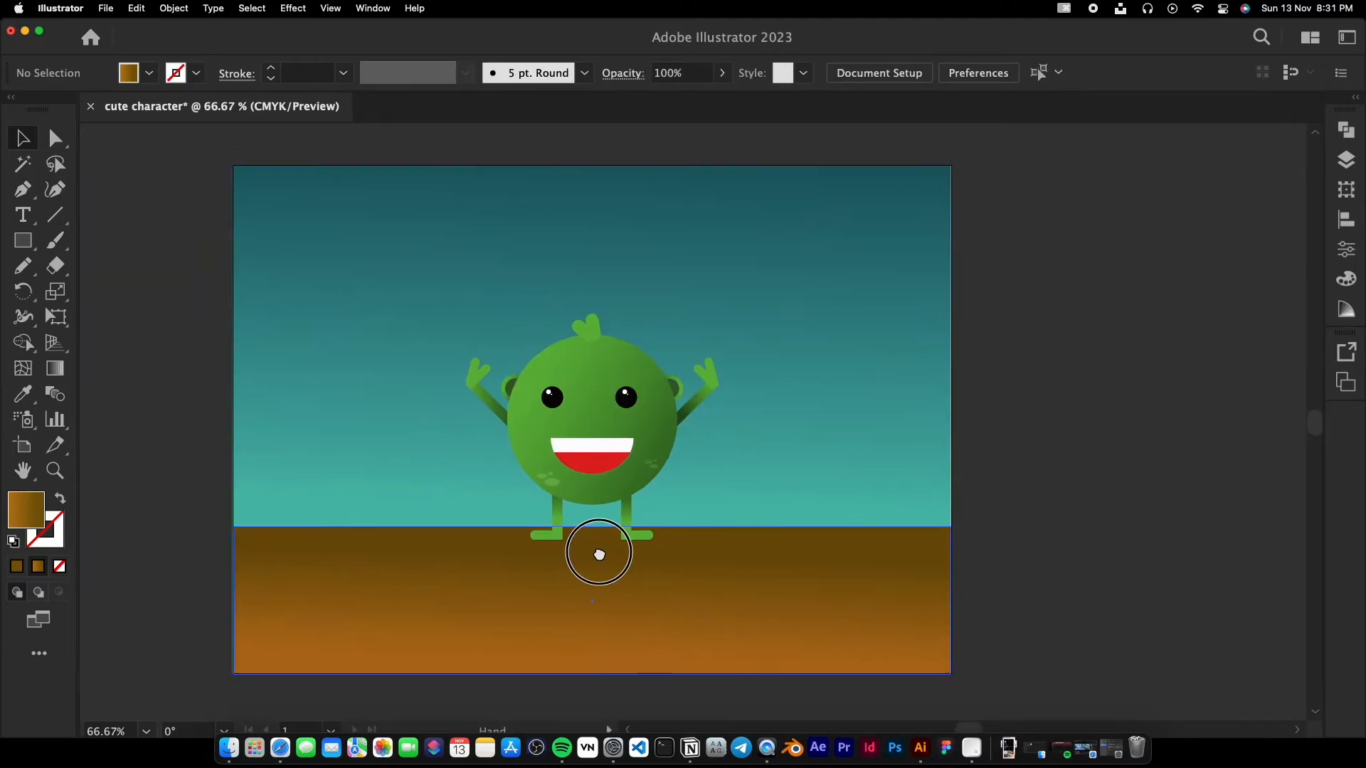
Draw a wide rounded bush shape at the ground's left end, give it the head's green gradient, and stack a copy above it.
{"action": "key", "text": "l"}
{"action": "mouse_move", "coordinate": [233, 486]}
{"action": "left_mouse_down"}
{"action": "mouse_move", "coordinate": [417, 527]}
{"action": "mouse_move", "coordinate": [412, 494]}
{"action": "mouse_move", "coordinate": [342, 519]}
{"action": "left_mouse_up"}
{"action": "key", "text": "i"}
{"action": "left_click", "coordinate": [547, 381]}
{"action": "key", "text": "v"}
{"action": "key", "text": "super+1"}
{"action": "left_click_drag", "start_coordinate": [216, 510], "coordinate": [233, 450]}
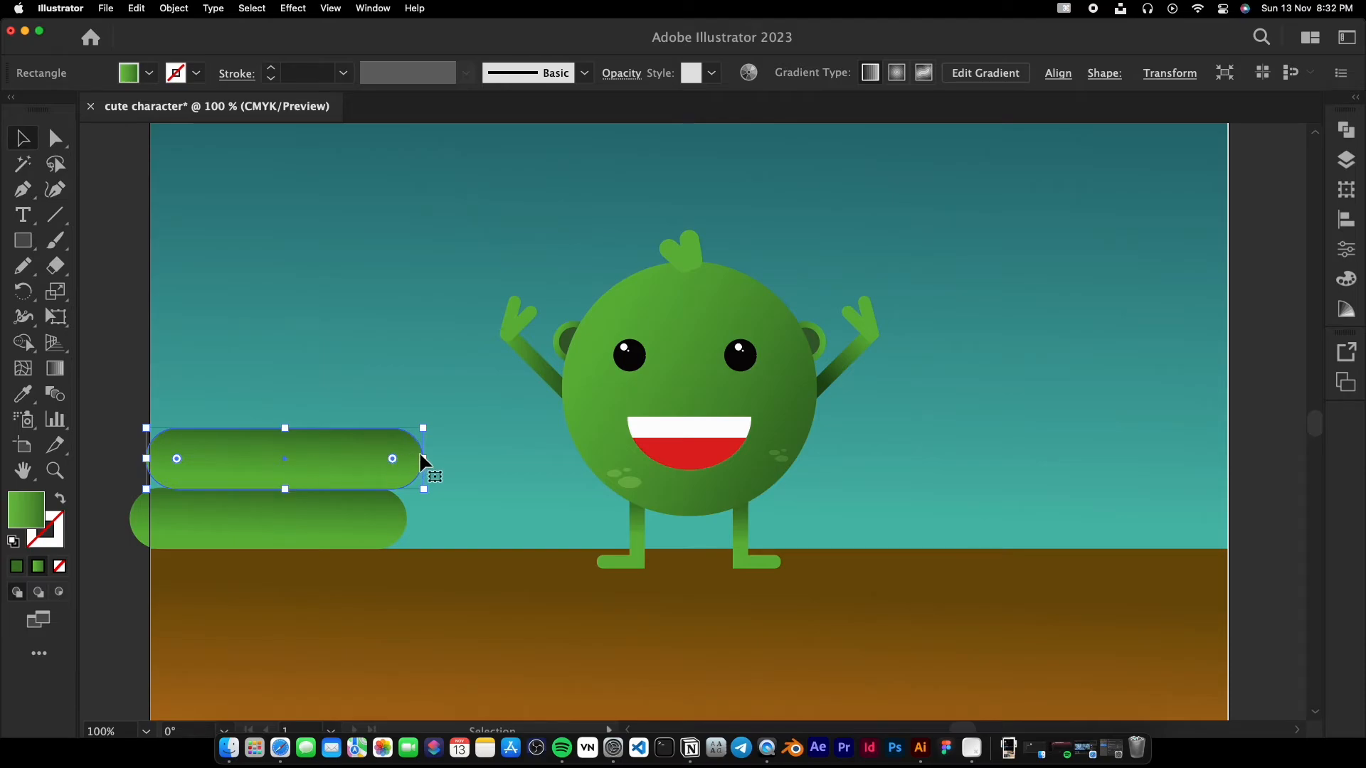
Narrow the upper bush shape to about half its width and place a copy overlapping it slightly lower to the right.
{"action": "left_click_drag", "start_coordinate": [422, 459], "coordinate": [273, 458]}
{"action": "left_click_drag", "start_coordinate": [167, 448], "coordinate": [186, 461]}
{"action": "left_click_drag", "start_coordinate": [220, 447], "coordinate": [320, 497]}
Apply the hair tuft's flat green to all three rounded bush shapes.
{"action": "key", "text": "i"}
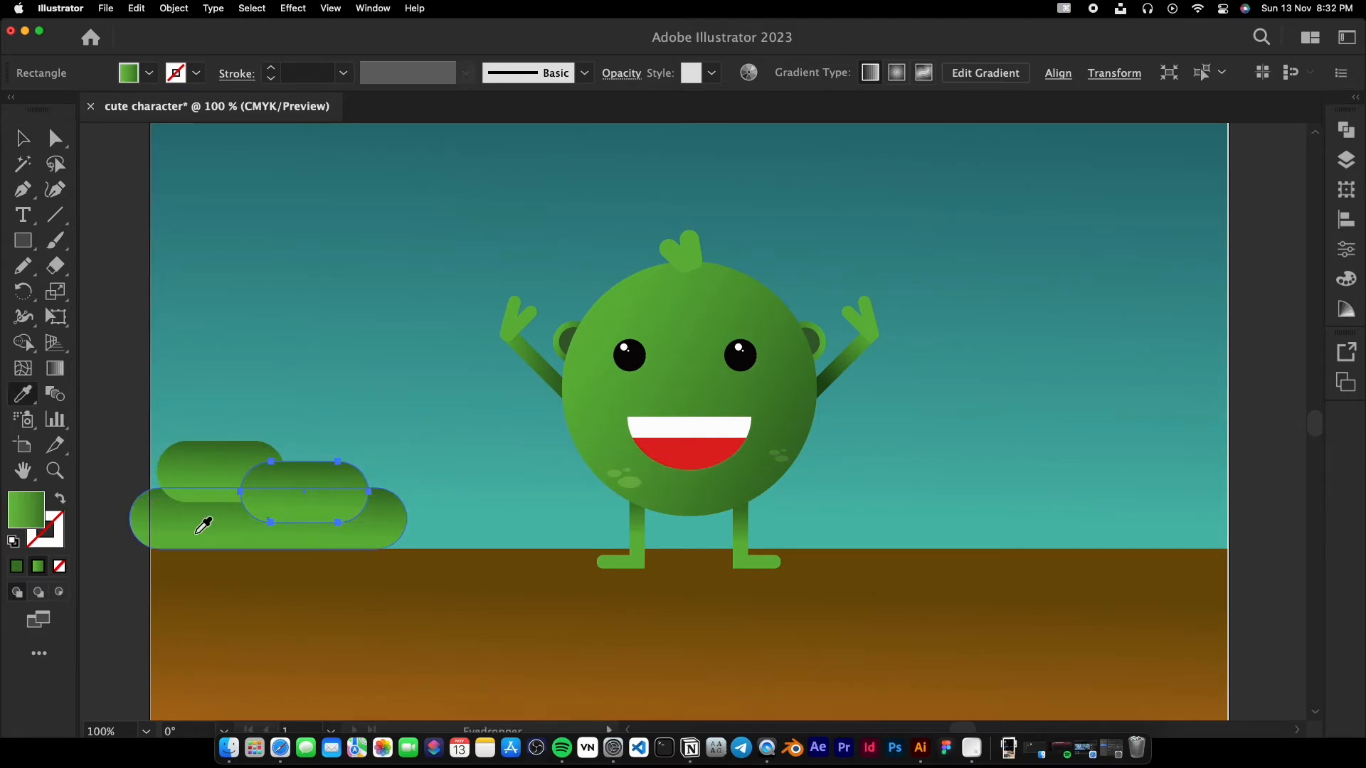
{"action": "left_click", "coordinate": [678, 250]}
{"action": "key", "text": "v"}
{"action": "left_click", "coordinate": [218, 458]}
{"action": "key", "text": "i"}
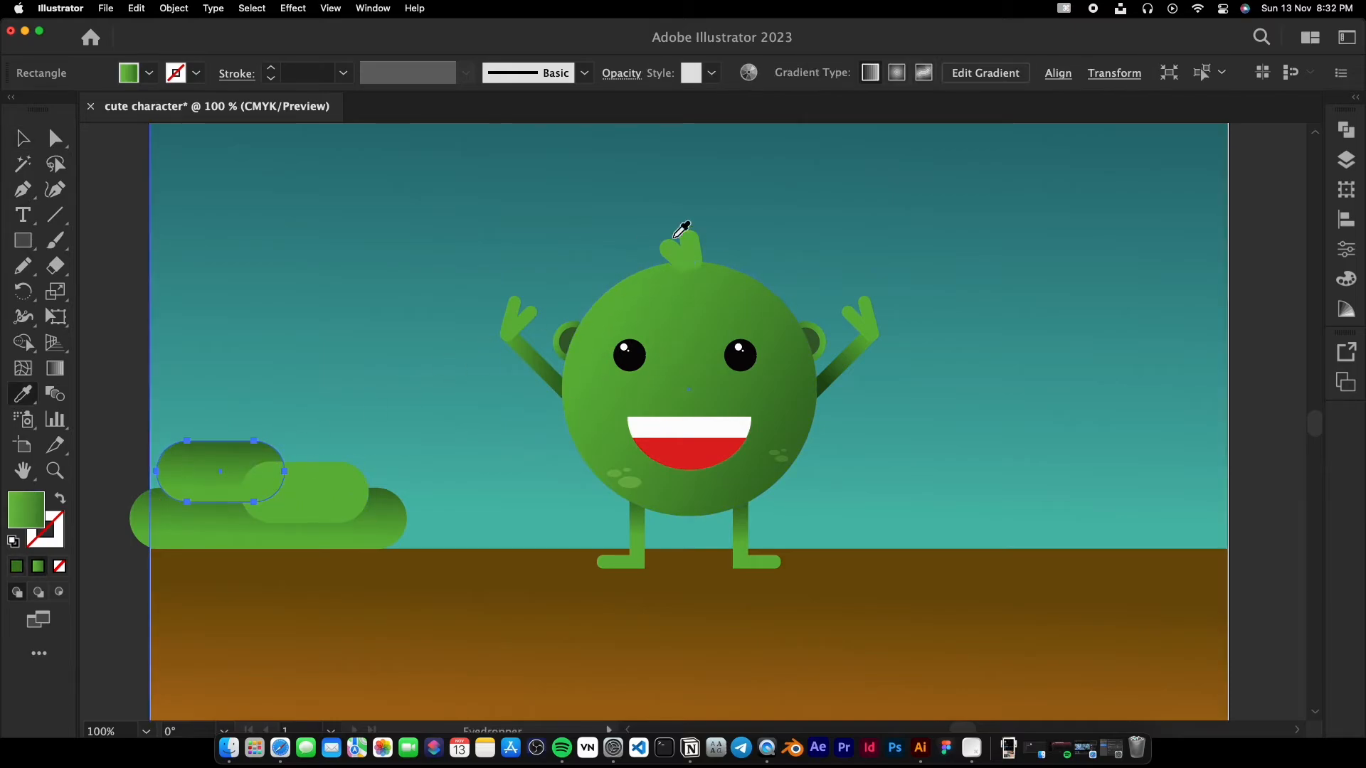
{"action": "left_click", "coordinate": [678, 248]}
{"action": "key", "text": "v"}
{"action": "left_click", "coordinate": [329, 533]}
{"action": "key", "text": "i"}
{"action": "left_click", "coordinate": [677, 246]}
{"action": "key", "text": "v"}
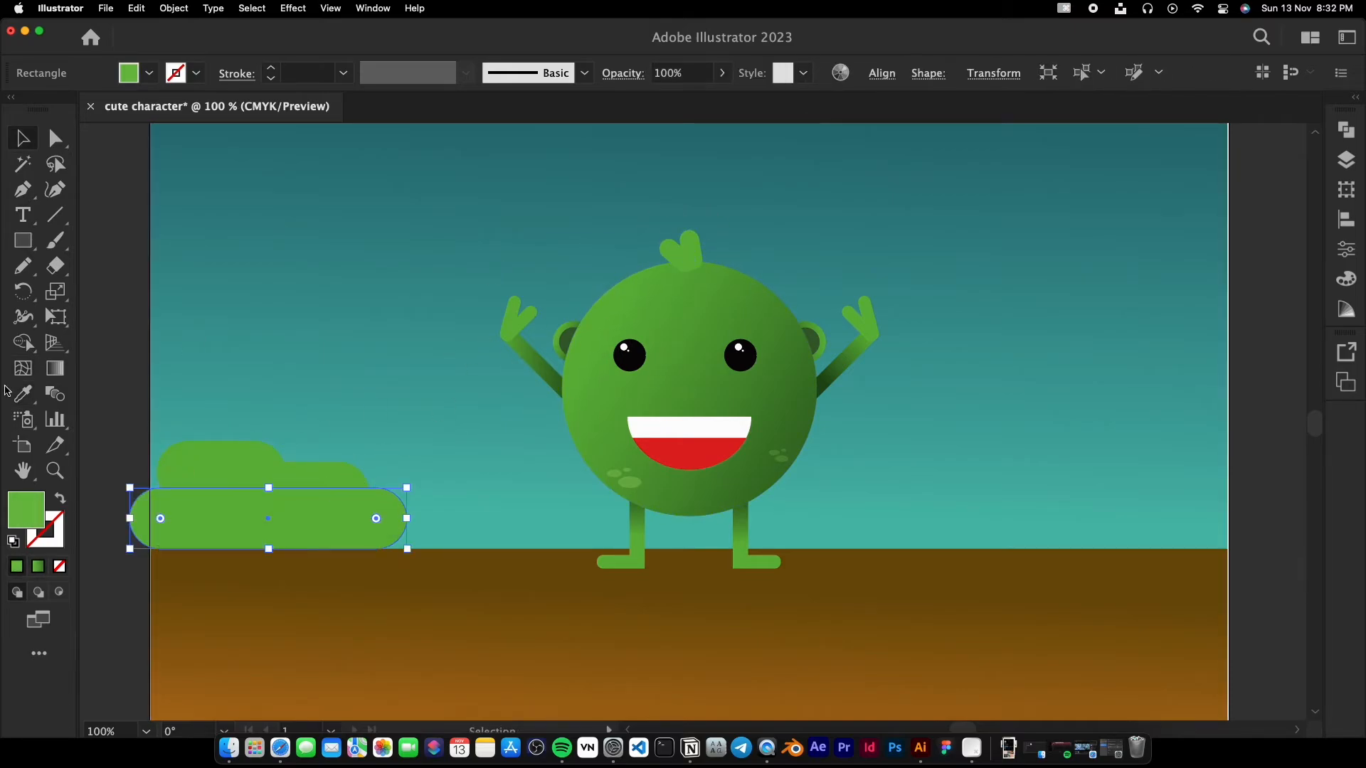
Add a small rounded lobe centred on top of the bush's upper-left shape.
{"action": "left_click", "coordinate": [290, 520]}
{"action": "left_click_drag", "start_coordinate": [308, 491], "coordinate": [227, 417]}
{"action": "left_click_drag", "start_coordinate": [194, 417], "coordinate": [223, 436]}
Unite the four overlapping rounded shapes into a single bush.
{"action": "left_click", "coordinate": [235, 458]}
{"action": "left_click", "coordinate": [282, 534], "text": "shift"}
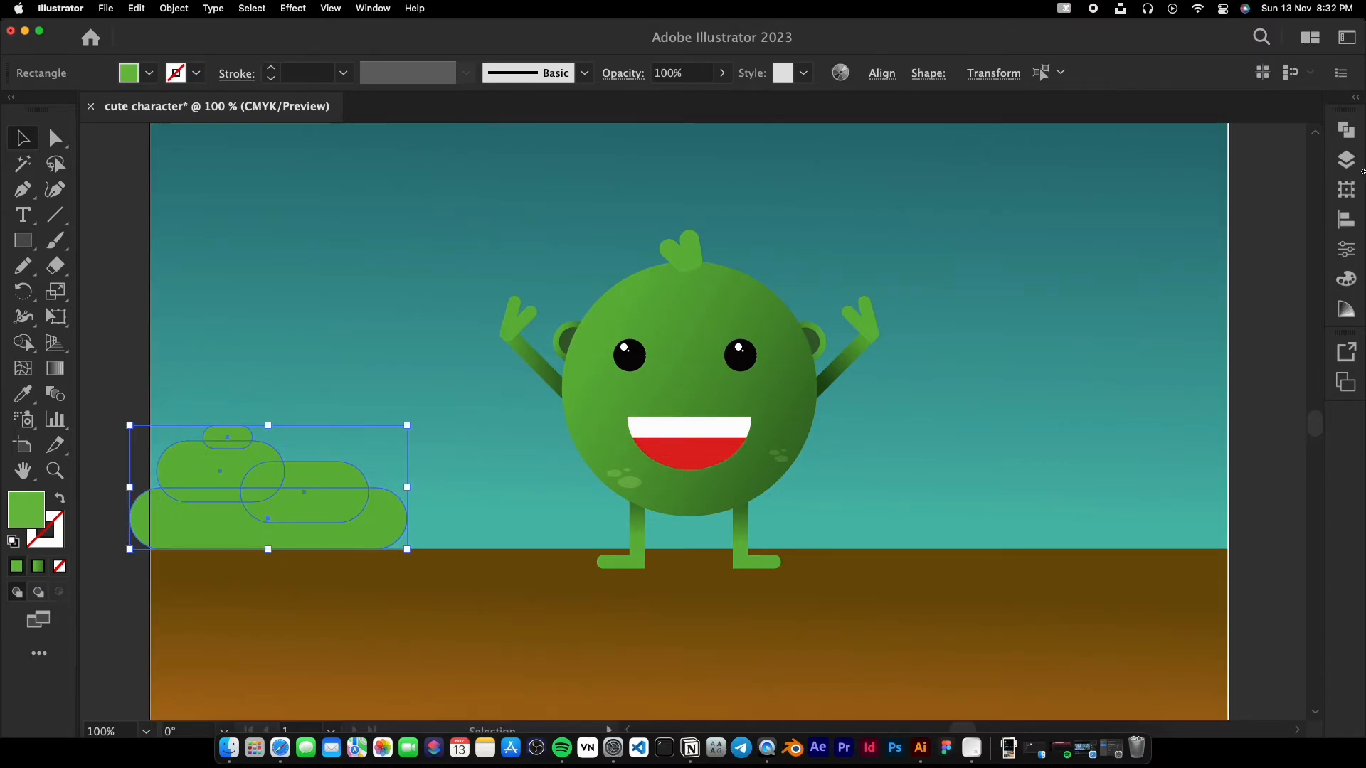
{"action": "left_click", "coordinate": [1345, 131]}
{"action": "left_click", "coordinate": [1084, 175]}
{"action": "left_click", "coordinate": [1277, 468]}
Place copies of the bush along the ground line at the right end and on both sides of the character's body.
{"action": "left_click_drag", "start_coordinate": [322, 534], "coordinate": [1198, 534]}
{"action": "left_click_drag", "start_coordinate": [1083, 534], "coordinate": [491, 539]}
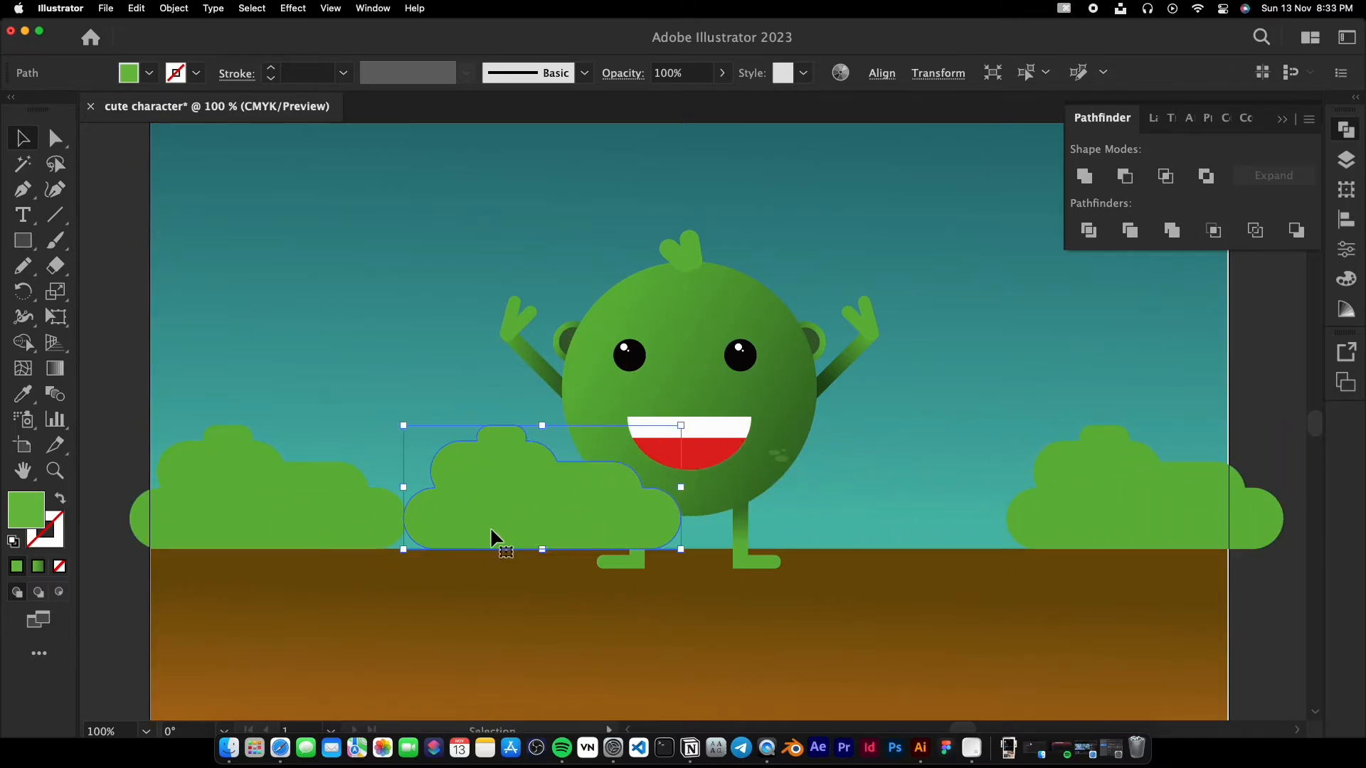
{"action": "key", "text": "super+shift+a"}
{"action": "left_click_drag", "start_coordinate": [624, 539], "coordinate": [896, 546]}
{"action": "left_click_drag", "start_coordinate": [461, 519], "coordinate": [408, 518]}
Give the second bush the head's green gradient, and shift the middle bush over the character's legs with the same gradient.
{"action": "key", "text": "i"}
{"action": "left_click", "coordinate": [598, 409]}
{"action": "key", "text": "v"}
{"action": "left_click", "coordinate": [818, 494]}
{"action": "left_click_drag", "start_coordinate": [818, 494], "coordinate": [723, 489]}
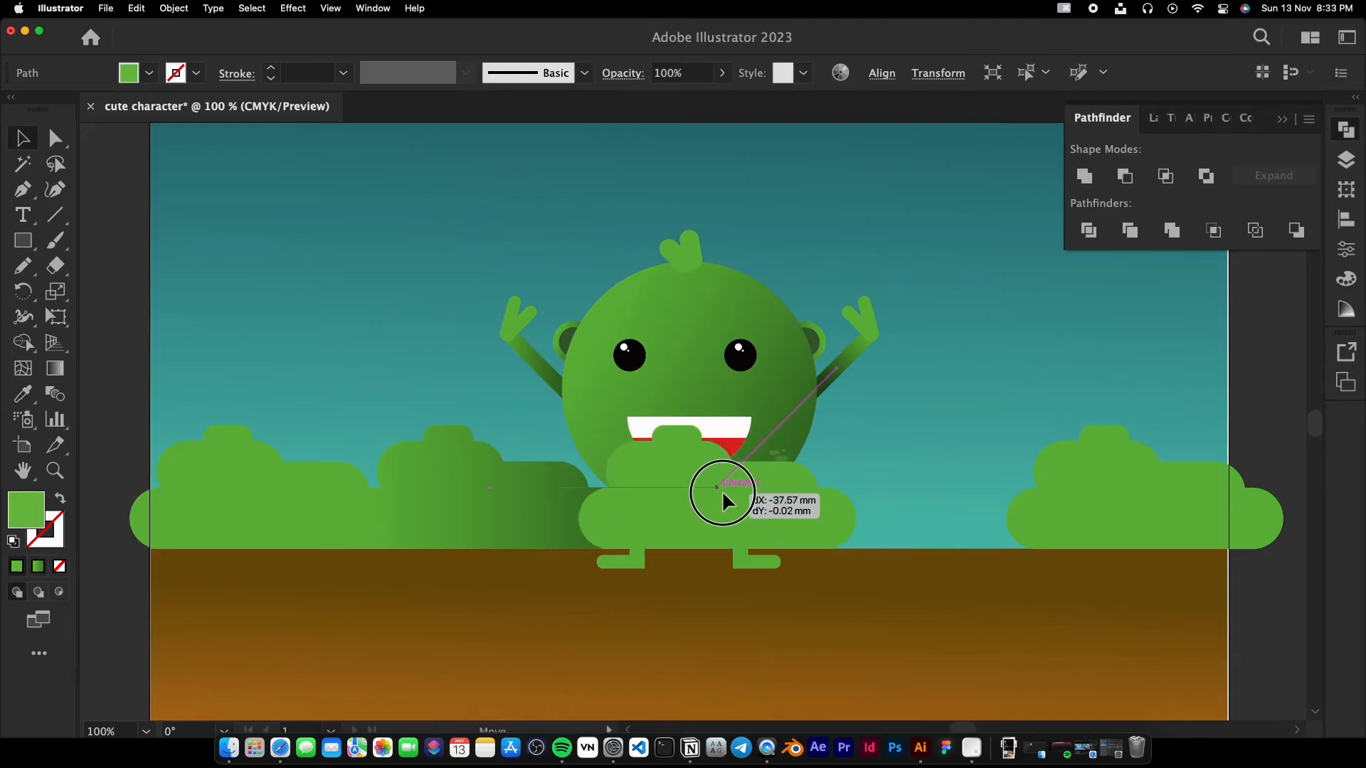
{"action": "key", "text": "i"}
{"action": "left_click", "coordinate": [811, 448]}
{"action": "key", "text": "v"}
Move the right-end bush beside the middle one with the green gradient, and place a copy across the artboard's right edge.
{"action": "left_click_drag", "start_coordinate": [1113, 547], "coordinate": [918, 548]}
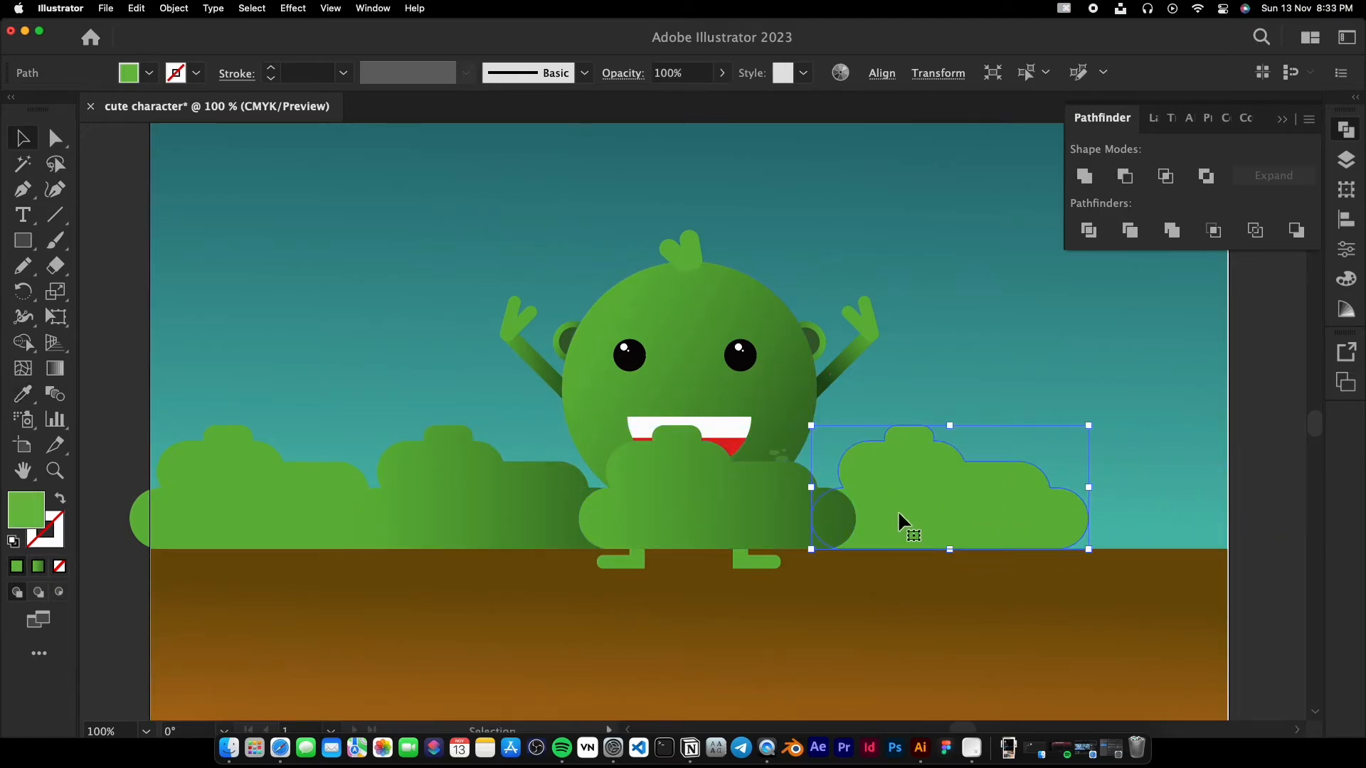
{"action": "key", "text": "i"}
{"action": "left_click", "coordinate": [889, 464]}
{"action": "left_click_drag", "start_coordinate": [971, 509], "coordinate": [1155, 508]}
Apply the green gradient of the neighbouring bush to the leftmost bush.
{"action": "left_click", "coordinate": [297, 470]}
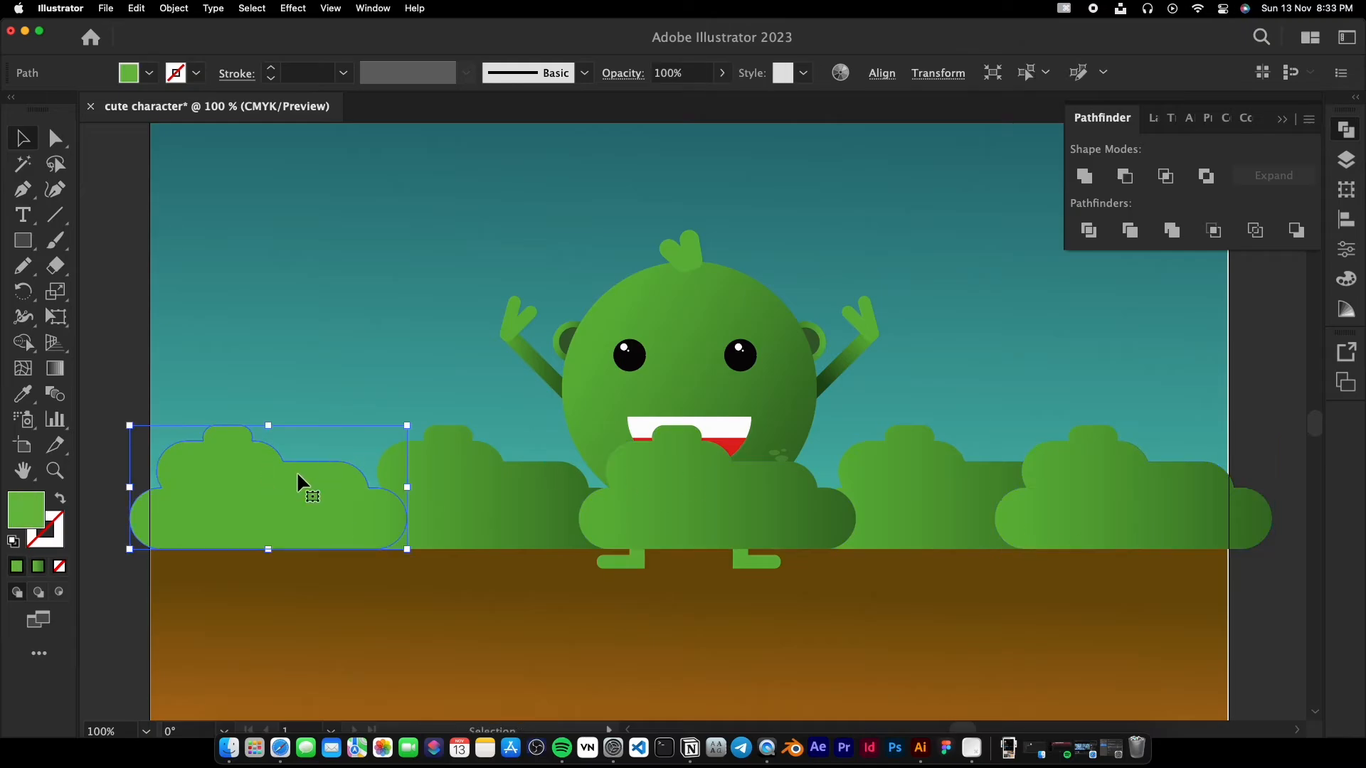
{"action": "key", "text": "i"}
{"action": "left_click", "coordinate": [566, 506]}
Arrange the middle bush behind the character but in front of the teal background.
{"action": "right_click", "coordinate": [696, 502]}
{"action": "mouse_move", "coordinate": [704, 649]}
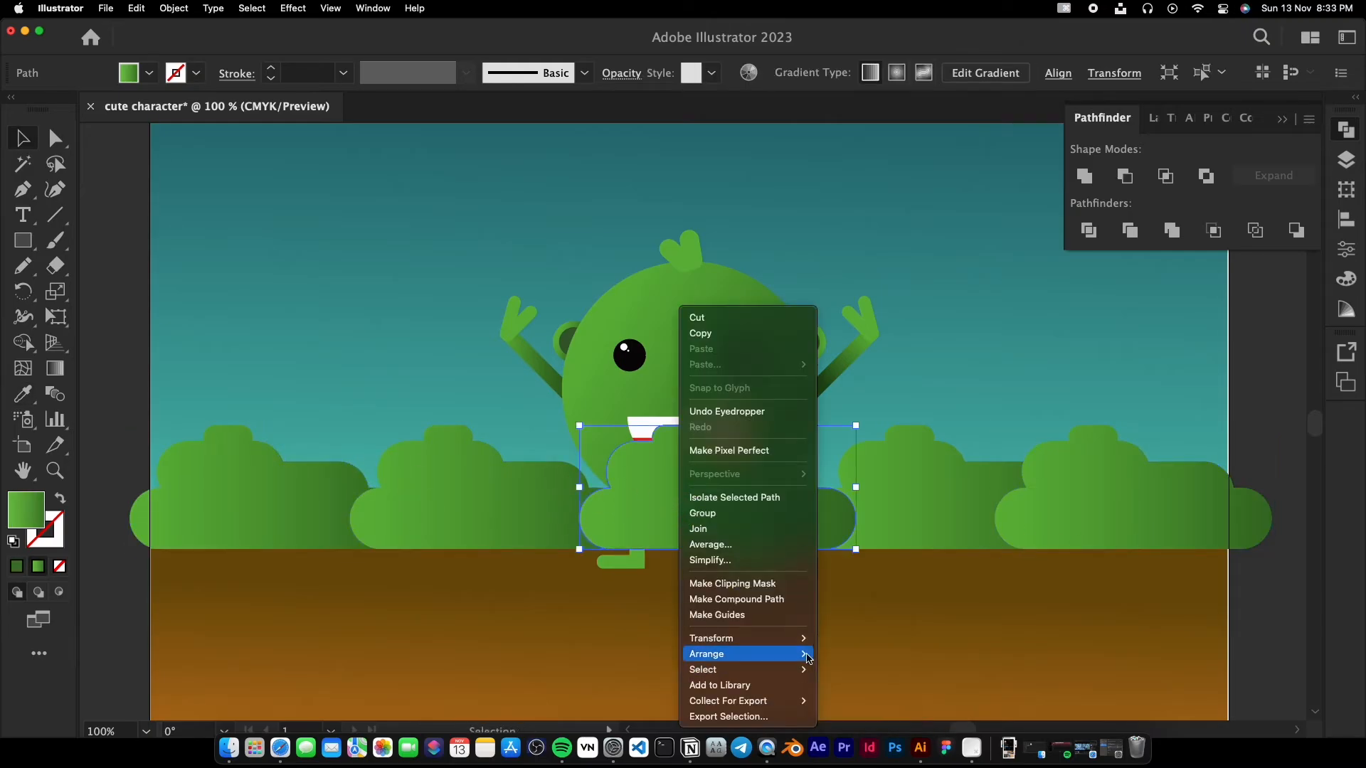
{"action": "left_click", "coordinate": [857, 694]}
{"action": "right_click", "coordinate": [782, 563]}
{"action": "mouse_move", "coordinate": [818, 654]}
{"action": "left_click", "coordinate": [981, 661]}
{"action": "left_click", "coordinate": [1263, 536]}
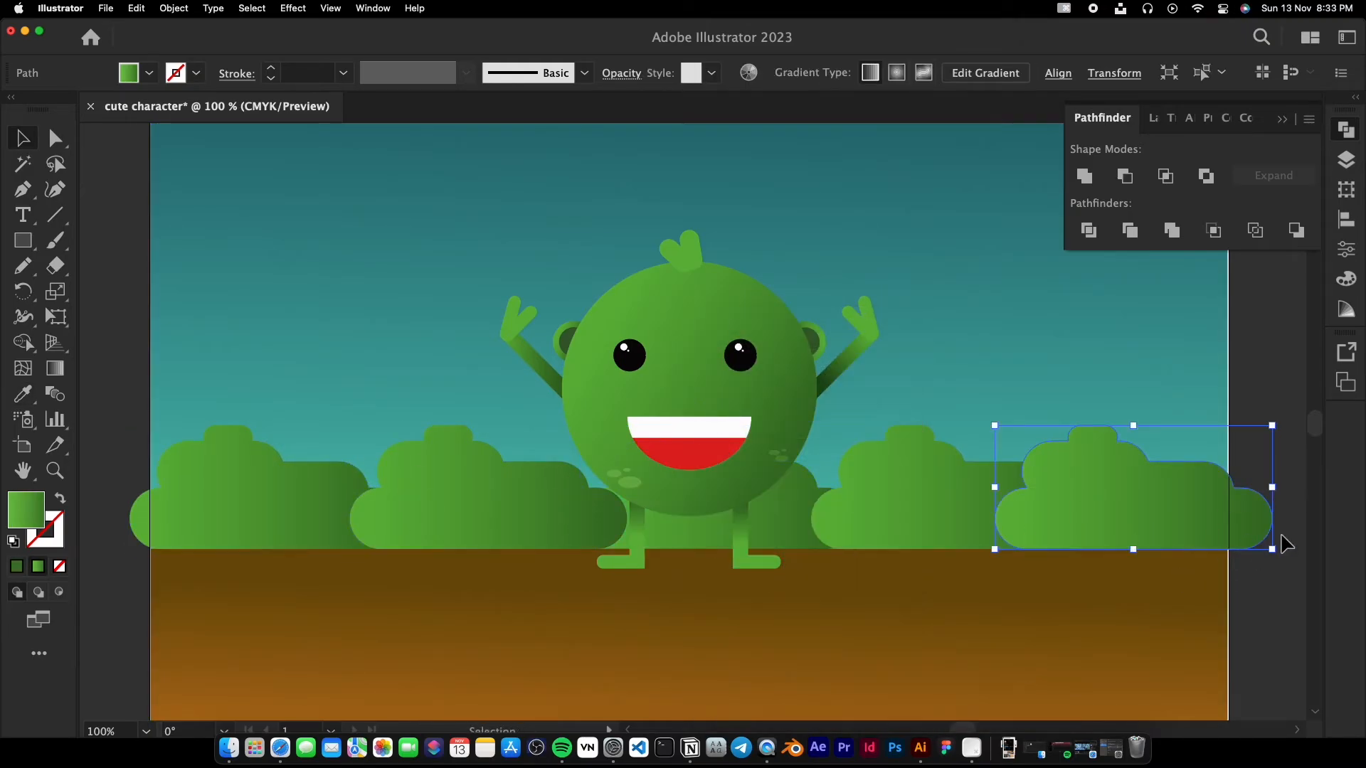
{"action": "left_click", "coordinate": [1304, 335]}
Arrange the second bush behind the leftmost bush and the character, keeping it in front of the teal background.
{"action": "left_click", "coordinate": [580, 513]}
{"action": "right_click", "coordinate": [533, 513]}
{"action": "mouse_move", "coordinate": [604, 655]}
{"action": "left_click", "coordinate": [717, 678]}
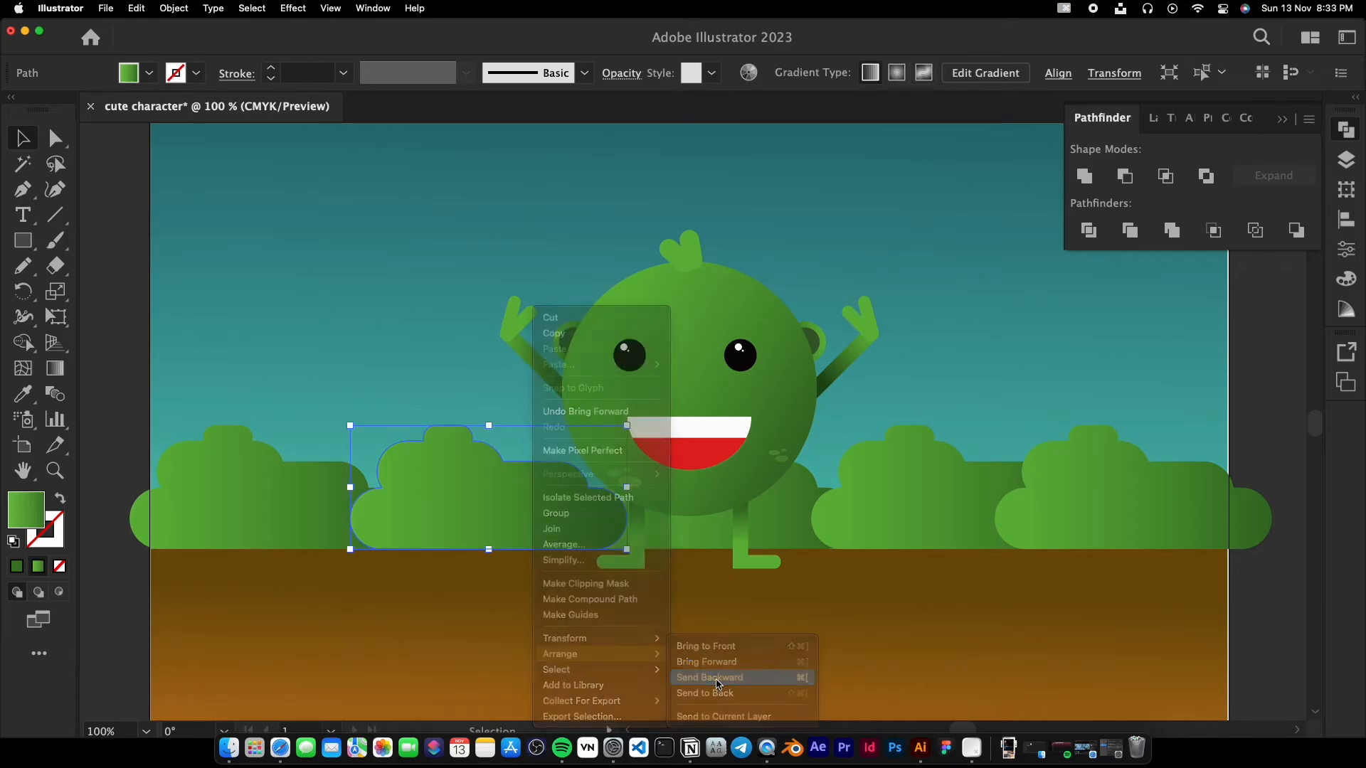
{"action": "right_click", "coordinate": [561, 513]}
{"action": "left_click", "coordinate": [740, 693]}
{"action": "right_click", "coordinate": [532, 519]}
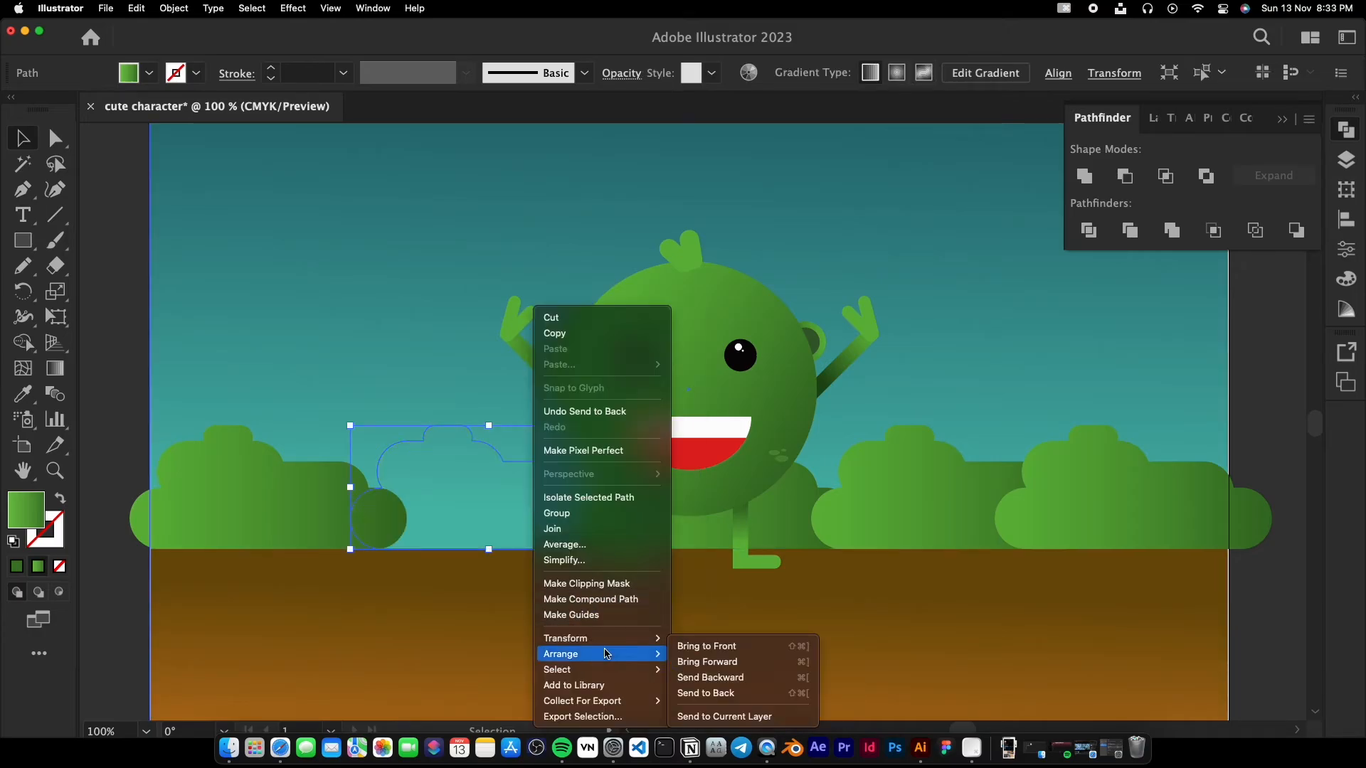
{"action": "left_click", "coordinate": [719, 662]}
{"action": "left_click", "coordinate": [1271, 460]}
Draw a thin flat ellipse on the ground below the left foot and fill it with black.
{"action": "left_click_drag", "start_coordinate": [930, 536], "coordinate": [726, 543]}
{"action": "left_click_drag", "start_coordinate": [604, 602], "coordinate": [692, 615]}
{"action": "scroll", "coordinate": [539, 583], "scroll_direction": "up", "scroll_amount": 1}
{"action": "left_click_drag", "start_coordinate": [450, 594], "coordinate": [540, 604]}
{"action": "double_click", "coordinate": [26, 510]}
{"action": "left_click", "coordinate": [106, 511]}
{"action": "left_click_drag", "start_coordinate": [105, 512], "coordinate": [98, 604]}
{"action": "key", "text": "Return"}
Position the black shadow ellipse along the sole of the left foot.
{"action": "key", "text": "v"}
{"action": "left_click_drag", "start_coordinate": [432, 606], "coordinate": [508, 591]}
{"action": "scroll", "coordinate": [787, 344], "scroll_direction": "down", "scroll_amount": 1}
{"action": "scroll", "coordinate": [631, 570], "scroll_direction": "up", "scroll_amount": 1}
{"action": "left_click", "coordinate": [695, 481]}
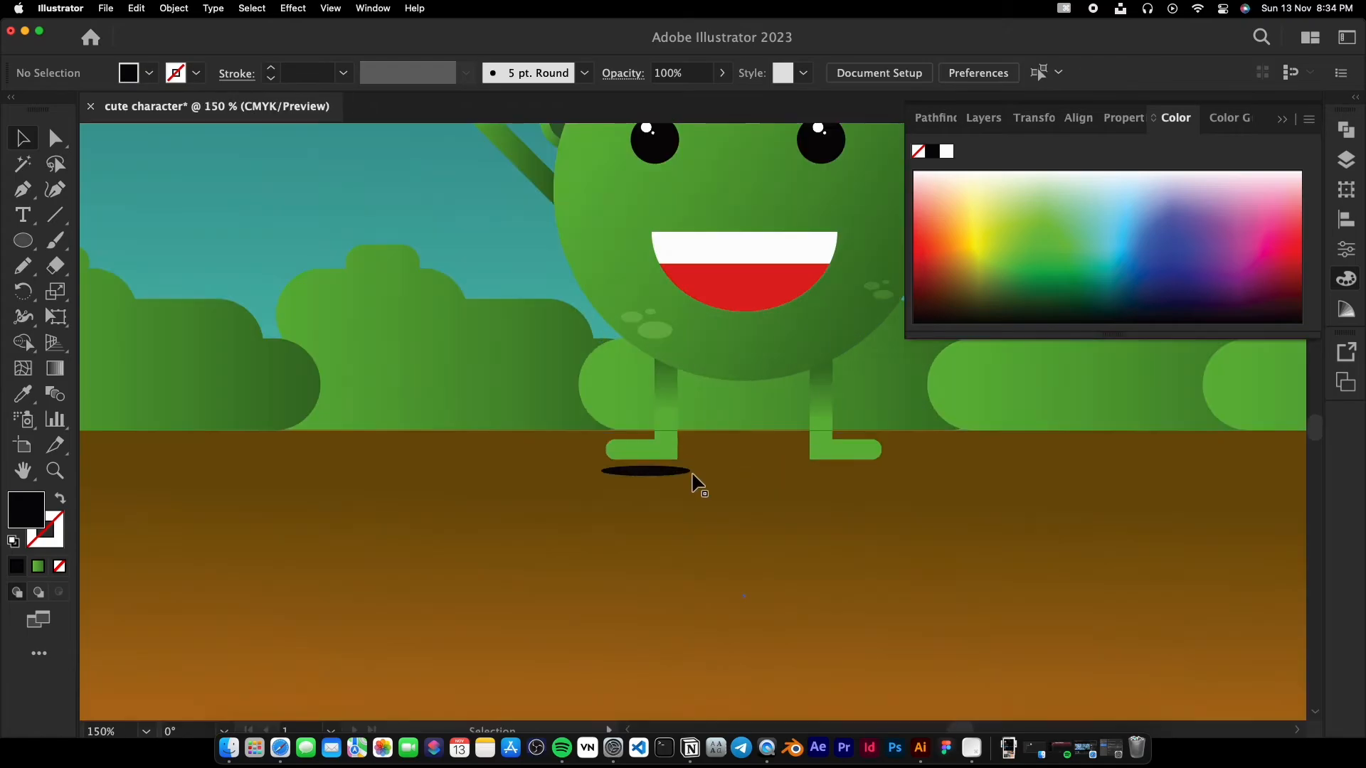
{"action": "scroll", "coordinate": [668, 497], "scroll_direction": "up", "scroll_amount": 2}
{"action": "left_click_drag", "start_coordinate": [633, 445], "coordinate": [625, 423]}
Arrange the black shadow ellipse behind the left foot but in front of the brown ground.
{"action": "right_click", "coordinate": [626, 423]}
{"action": "left_click", "coordinate": [799, 693]}
{"action": "right_click", "coordinate": [608, 427]}
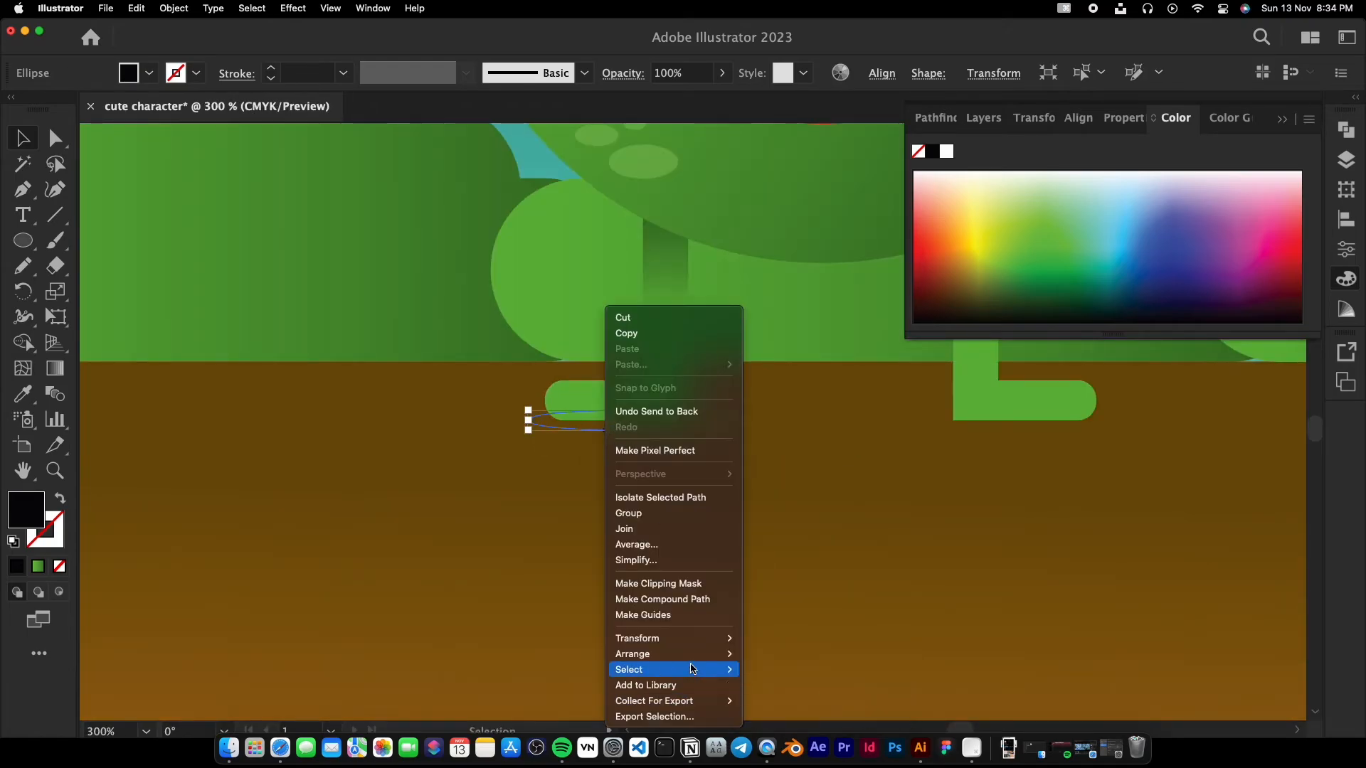
{"action": "mouse_move", "coordinate": [701, 654]}
{"action": "left_click", "coordinate": [786, 662]}
{"action": "right_click", "coordinate": [645, 421]}
{"action": "left_click", "coordinate": [807, 661]}
{"action": "right_click", "coordinate": [648, 421]}
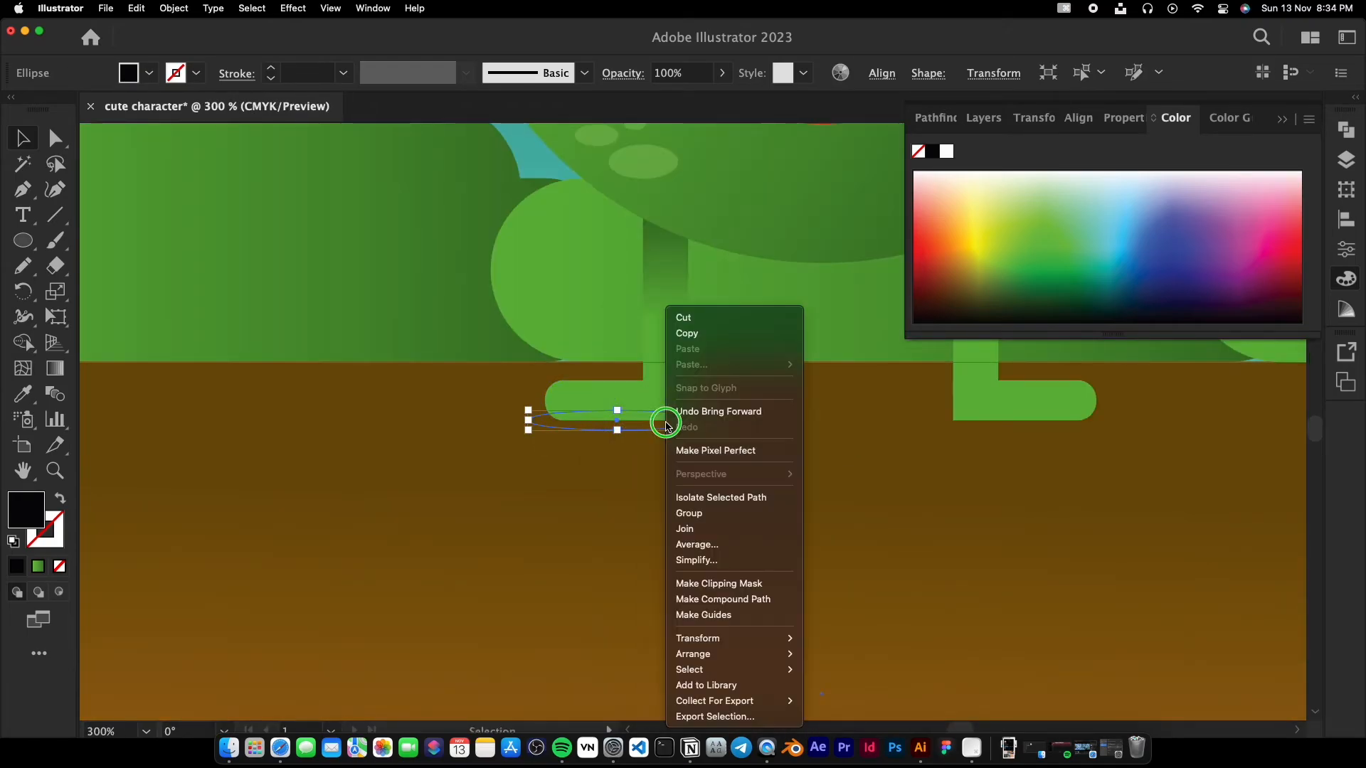
{"action": "mouse_move", "coordinate": [682, 653]}
{"action": "left_click", "coordinate": [817, 661]}
{"action": "right_click", "coordinate": [653, 426]}
{"action": "left_click", "coordinate": [855, 684]}
{"action": "right_click", "coordinate": [641, 426]}
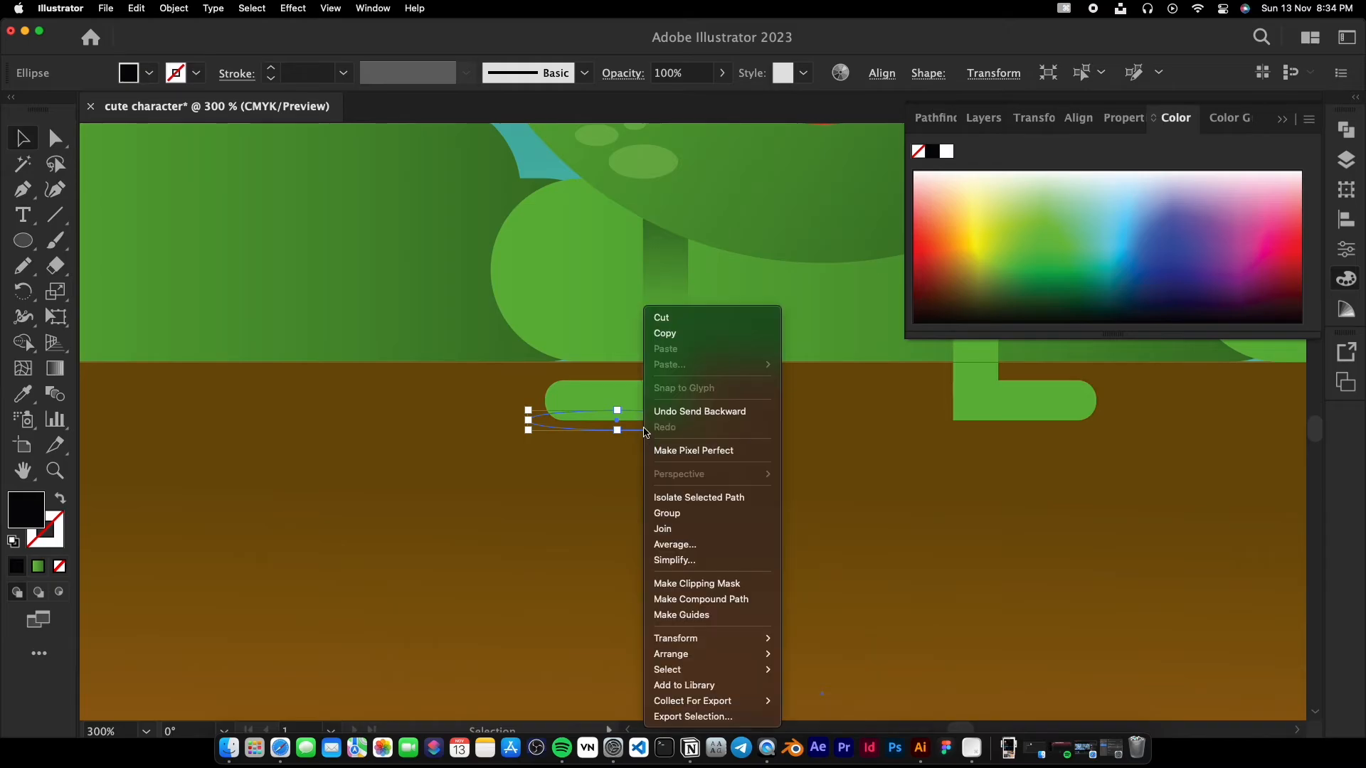
{"action": "left_click", "coordinate": [825, 661]}
{"action": "right_click", "coordinate": [641, 430]}
{"action": "left_click", "coordinate": [818, 661]}
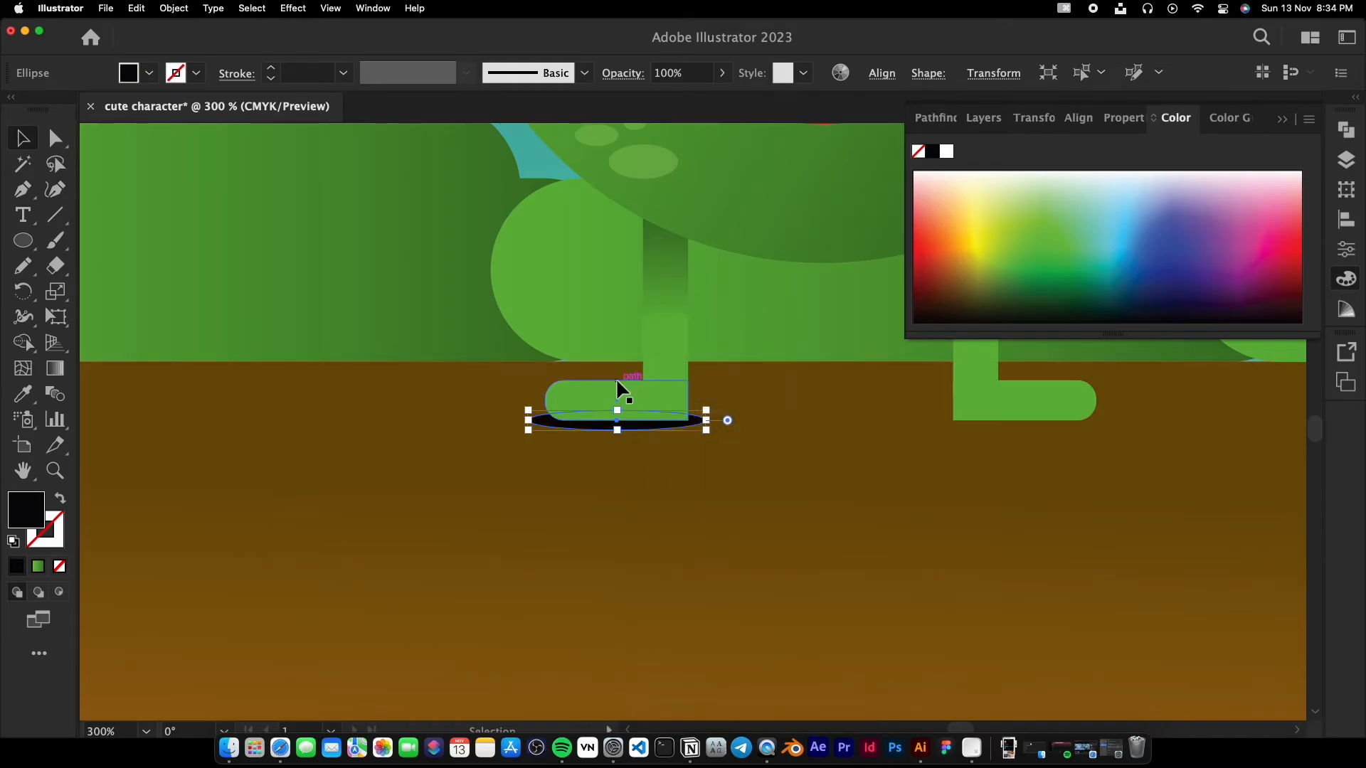
Lower the foot shadow's opacity to 36% and place a copy under the right foot.
{"action": "left_click", "coordinate": [617, 375]}
{"action": "left_click", "coordinate": [627, 402]}
{"action": "left_click", "coordinate": [638, 427]}
{"action": "left_click", "coordinate": [770, 340]}
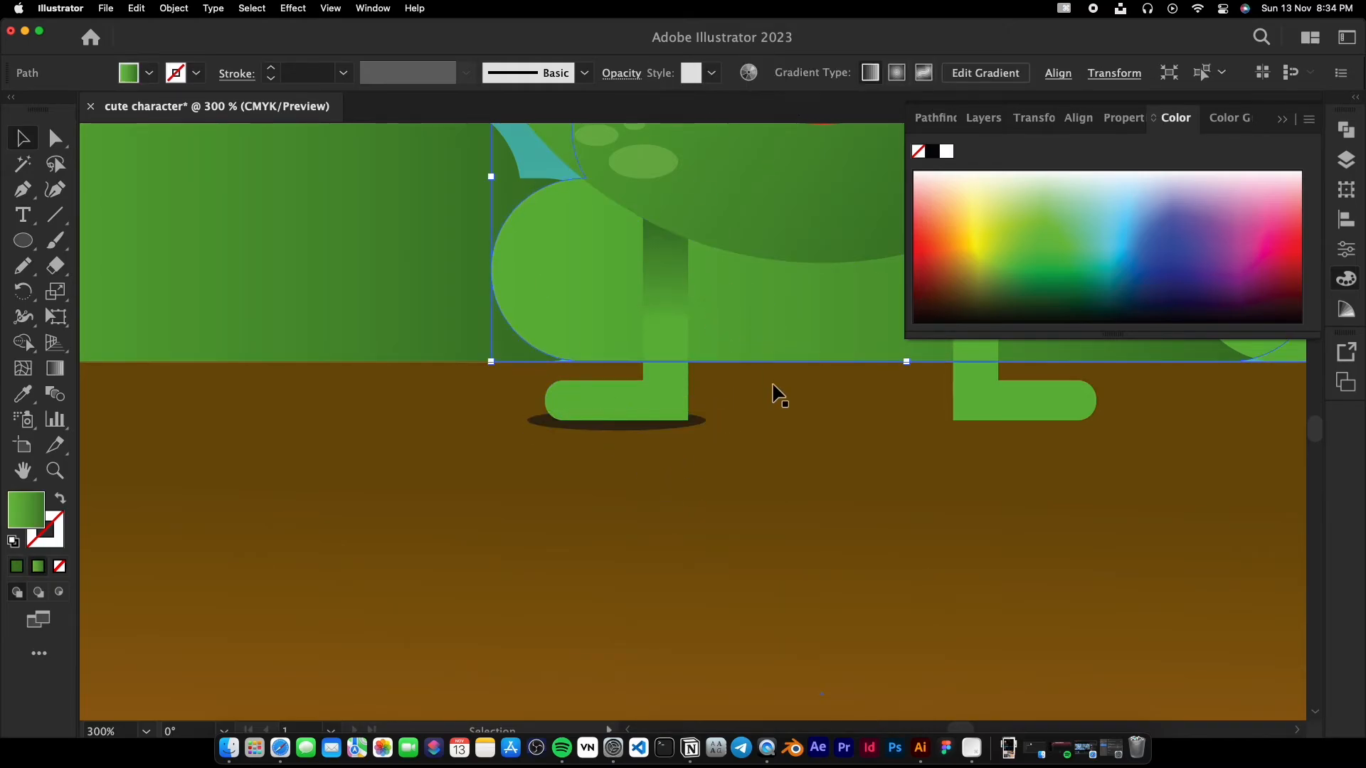
{"action": "left_click", "coordinate": [653, 427]}
{"action": "left_click_drag", "start_coordinate": [617, 430], "coordinate": [1039, 433]}
{"action": "left_click", "coordinate": [711, 443]}
Examine the whole scene and the shadows beneath both feet.
{"action": "key", "text": "super+minus"}
{"action": "key", "text": "super+minus"}
{"action": "key", "text": "super+minus"}
{"action": "key", "text": "super+minus"}
{"action": "left_click", "coordinate": [1051, 655]}
{"action": "left_click_drag", "start_coordinate": [1051, 597], "coordinate": [665, 607]}
{"action": "key", "text": "super+plus"}
{"action": "left_click", "coordinate": [1281, 119]}
{"action": "key", "text": "super+plus"}
{"action": "key", "text": "super+plus"}
{"action": "left_click_drag", "start_coordinate": [584, 583], "coordinate": [679, 567]}
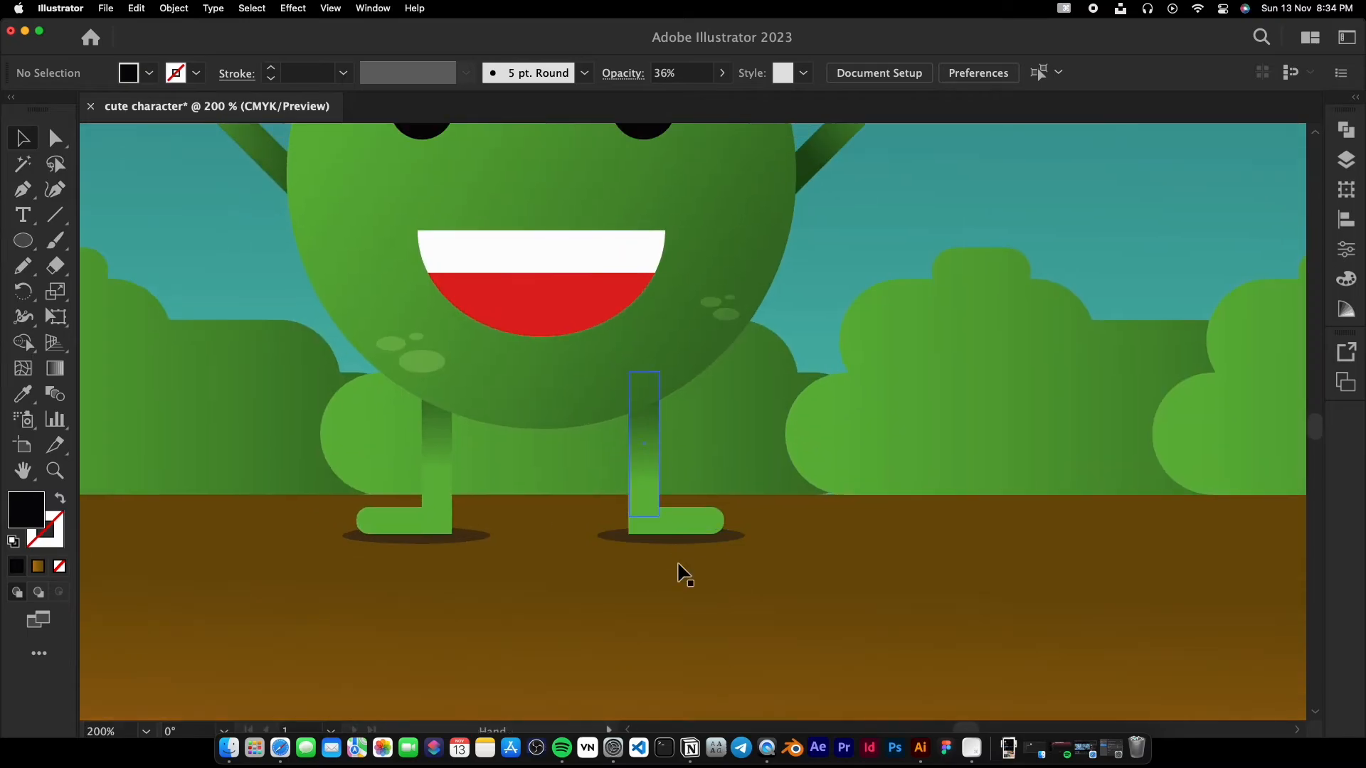
{"action": "key", "text": "super+minus"}
{"action": "key", "text": "super+minus"}
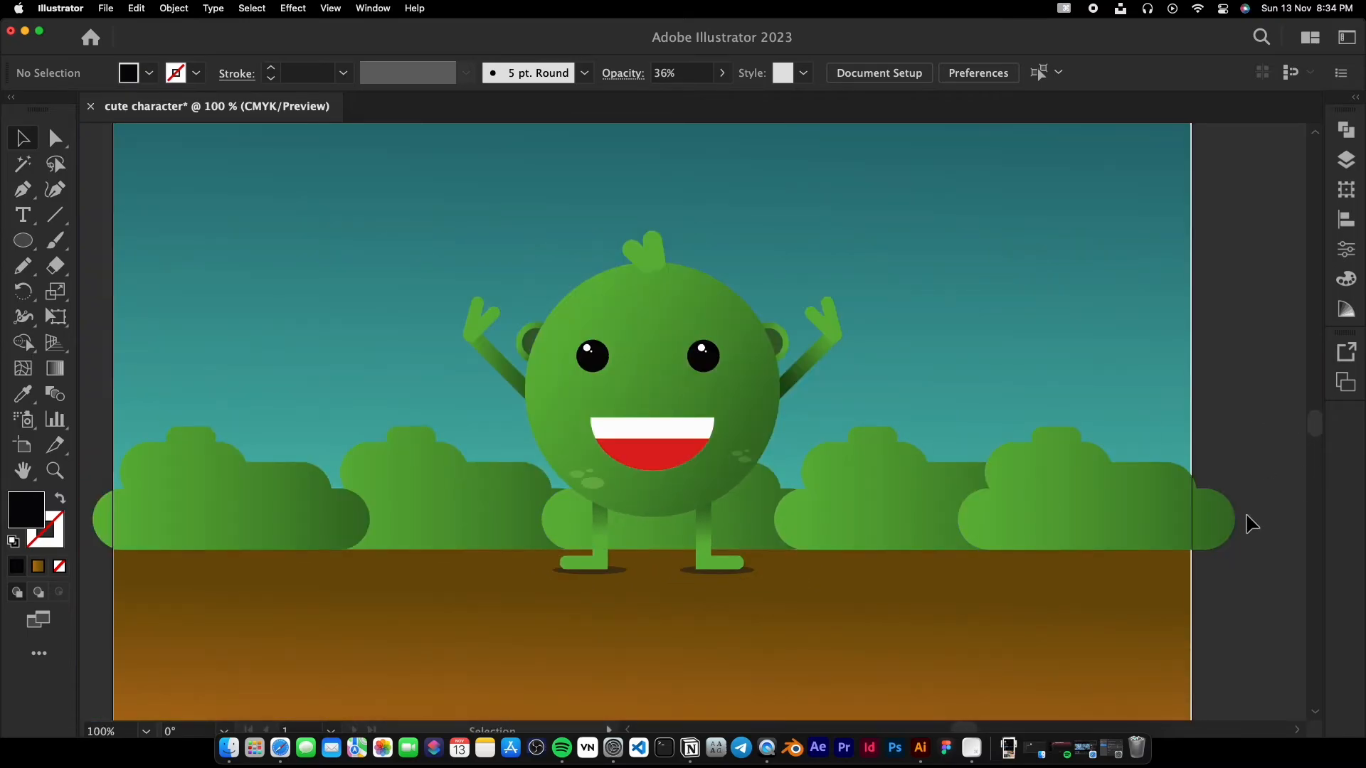
{"action": "scroll", "coordinate": [635, 431], "scroll_direction": "up", "scroll_amount": 4}
{"action": "key", "text": "a"}
{"action": "left_click", "coordinate": [702, 518]}
{"action": "left_click", "coordinate": [38, 566]}
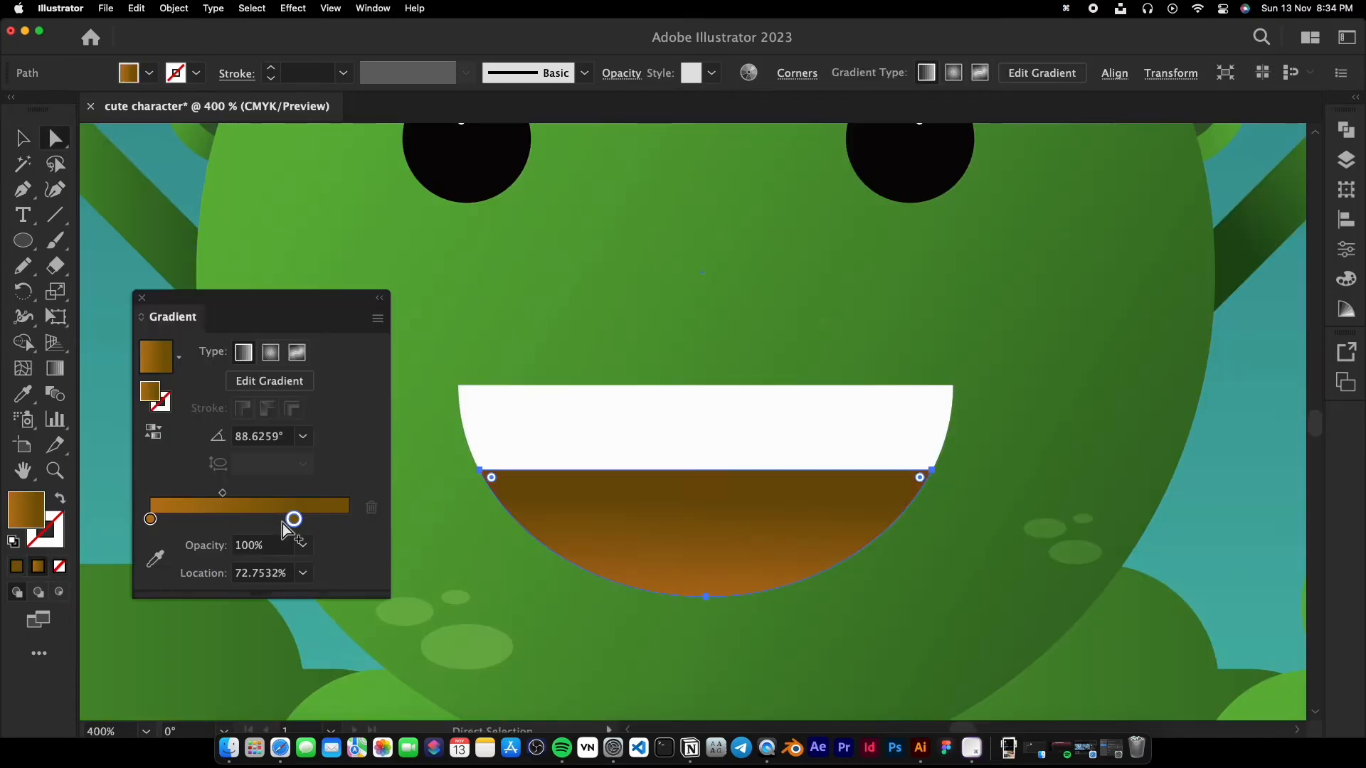
{"action": "left_click", "coordinate": [23, 138]}
{"action": "left_click", "coordinate": [107, 204]}
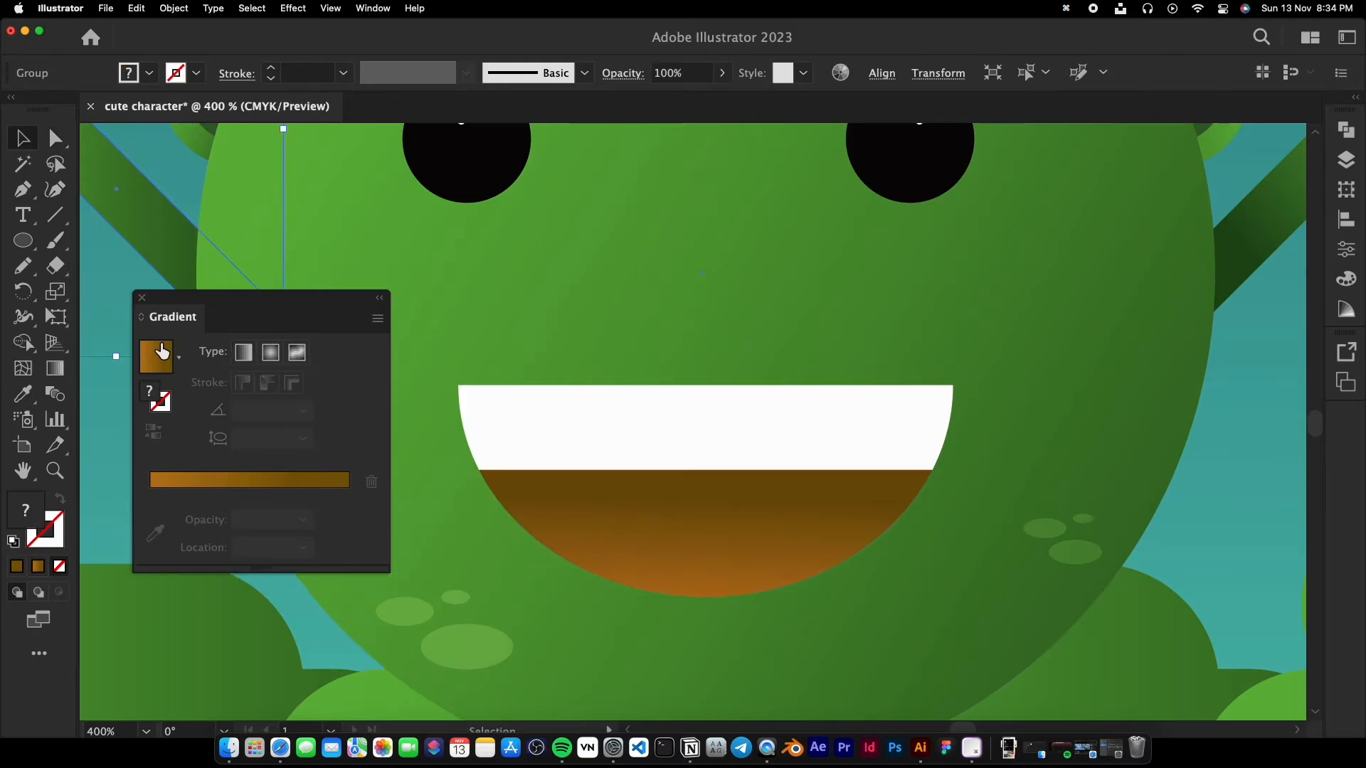
{"action": "left_click", "coordinate": [142, 298]}
{"action": "key", "text": "super+z"}
{"action": "key", "text": "super+z"}
{"action": "key", "text": "super+z"}
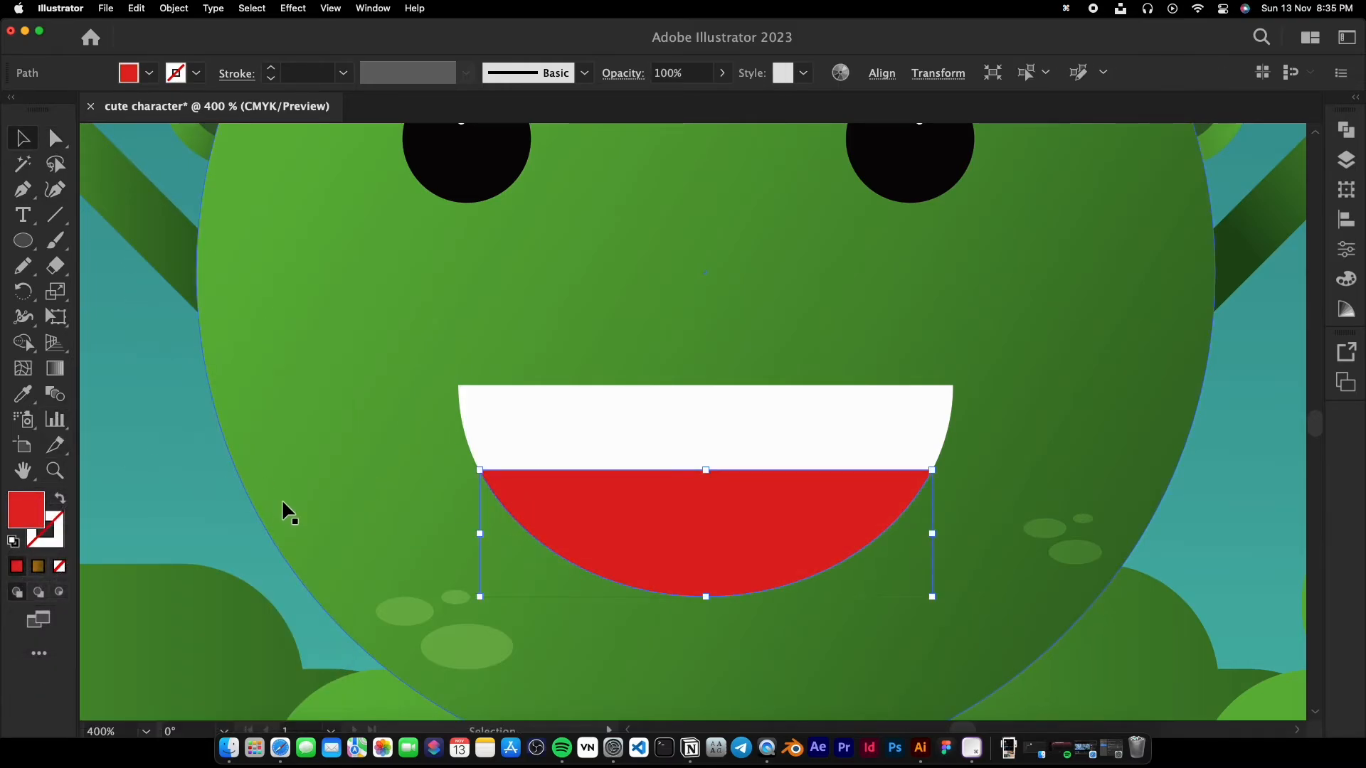
Replace the flat red fill of the mouth's lower part with a linear gradient.
{"action": "double_click", "coordinate": [18, 520]}
{"action": "left_click", "coordinate": [566, 373]}
{"action": "left_click", "coordinate": [38, 566]}
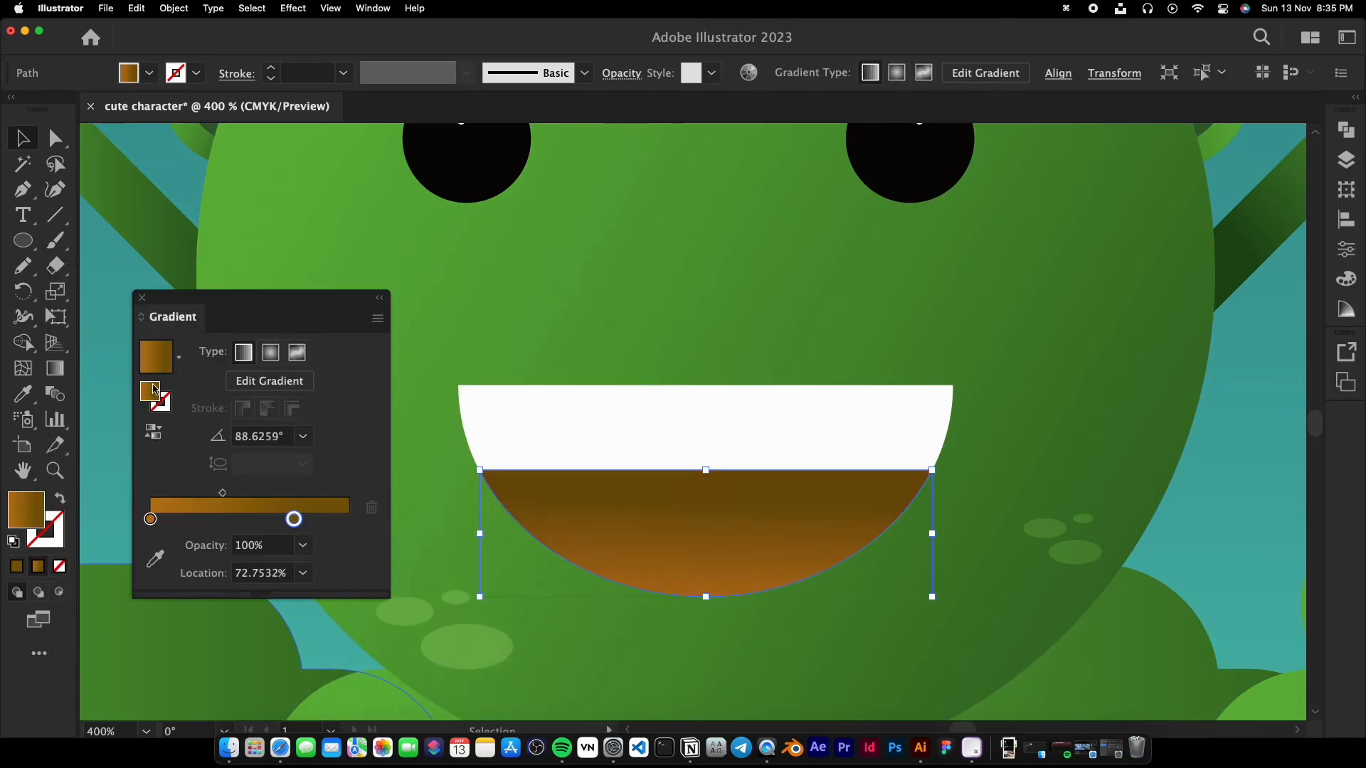
{"action": "double_click", "coordinate": [27, 512]}
{"action": "left_click", "coordinate": [561, 360]}
Recolour the mouth gradient's right stop to red and darken it to a deep maroon with K at 87%.
{"action": "double_click", "coordinate": [293, 518]}
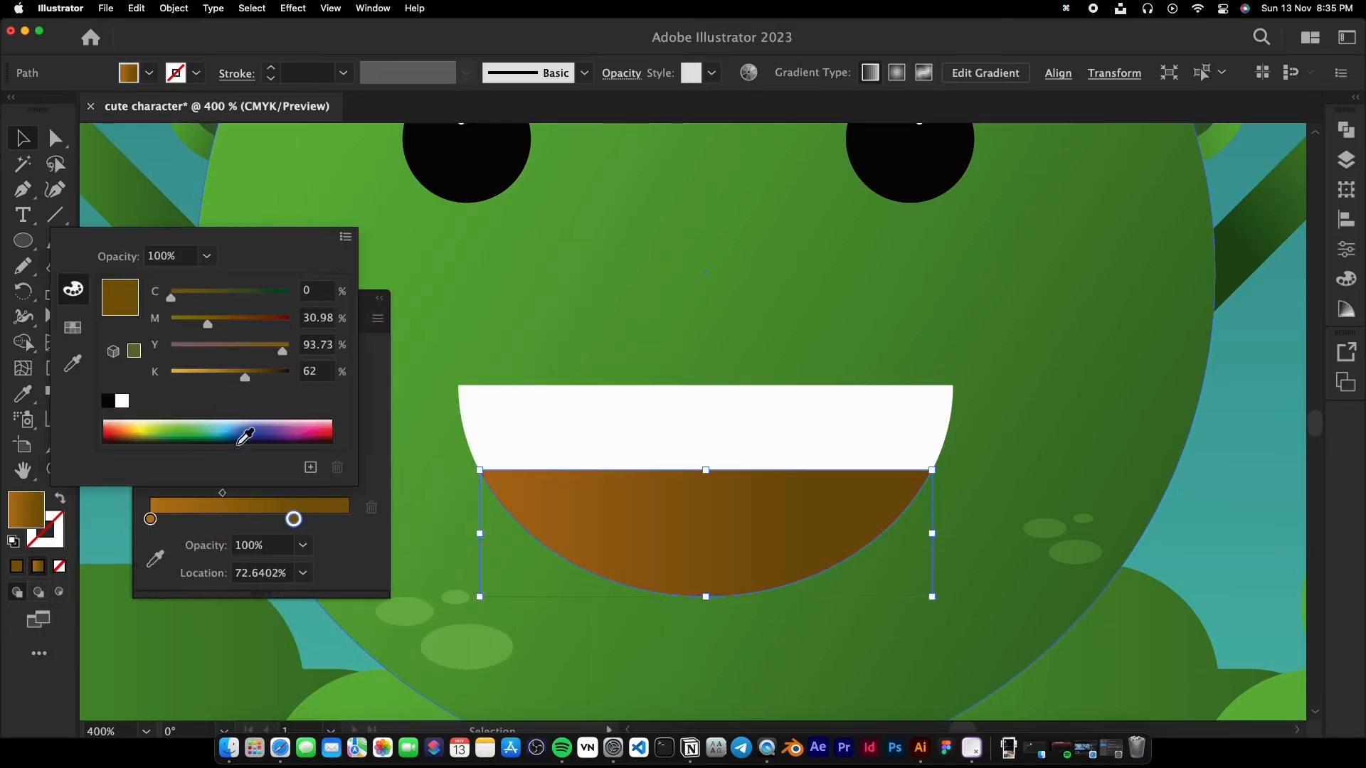
{"action": "left_click", "coordinate": [72, 328]}
{"action": "left_click", "coordinate": [73, 288]}
{"action": "left_click", "coordinate": [134, 350]}
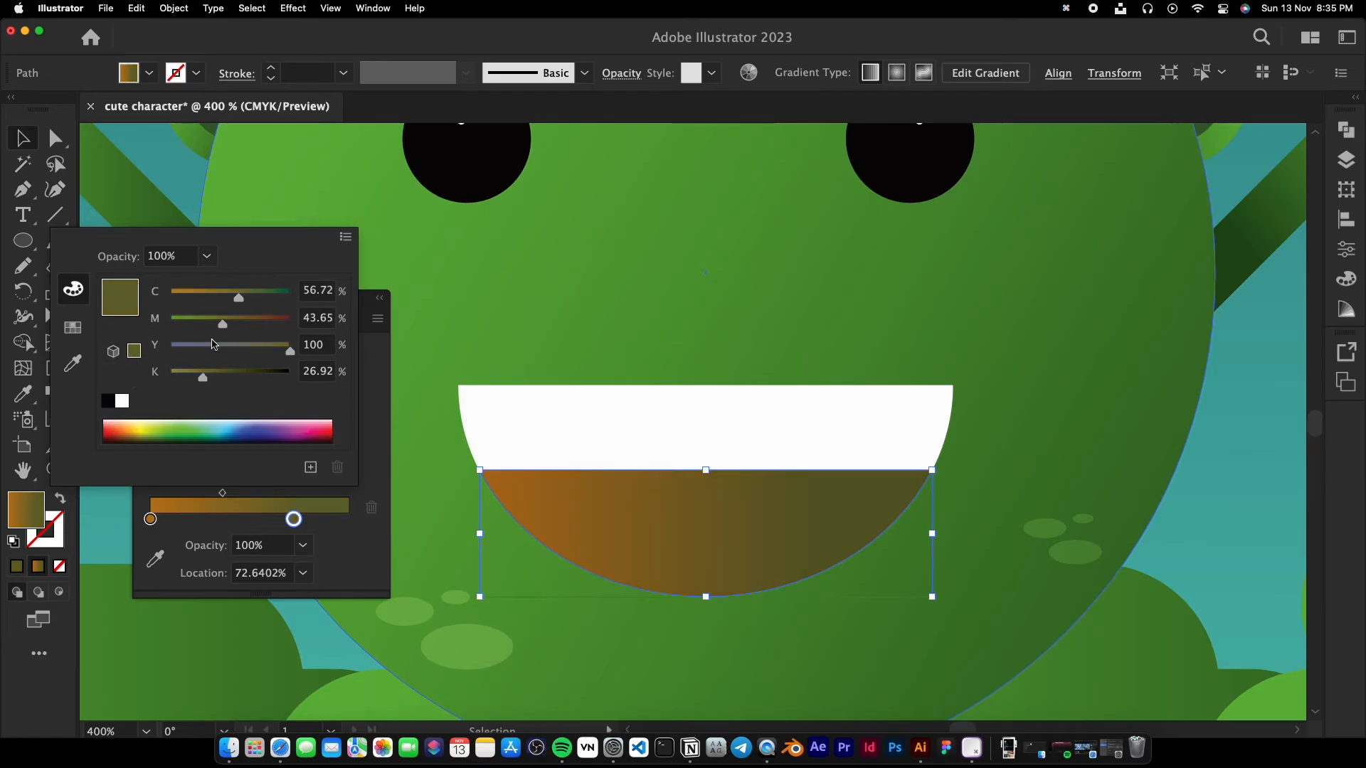
{"action": "left_click_drag", "start_coordinate": [122, 436], "coordinate": [108, 432]}
{"action": "left_click_drag", "start_coordinate": [314, 428], "coordinate": [320, 432]}
{"action": "left_click", "coordinate": [133, 351]}
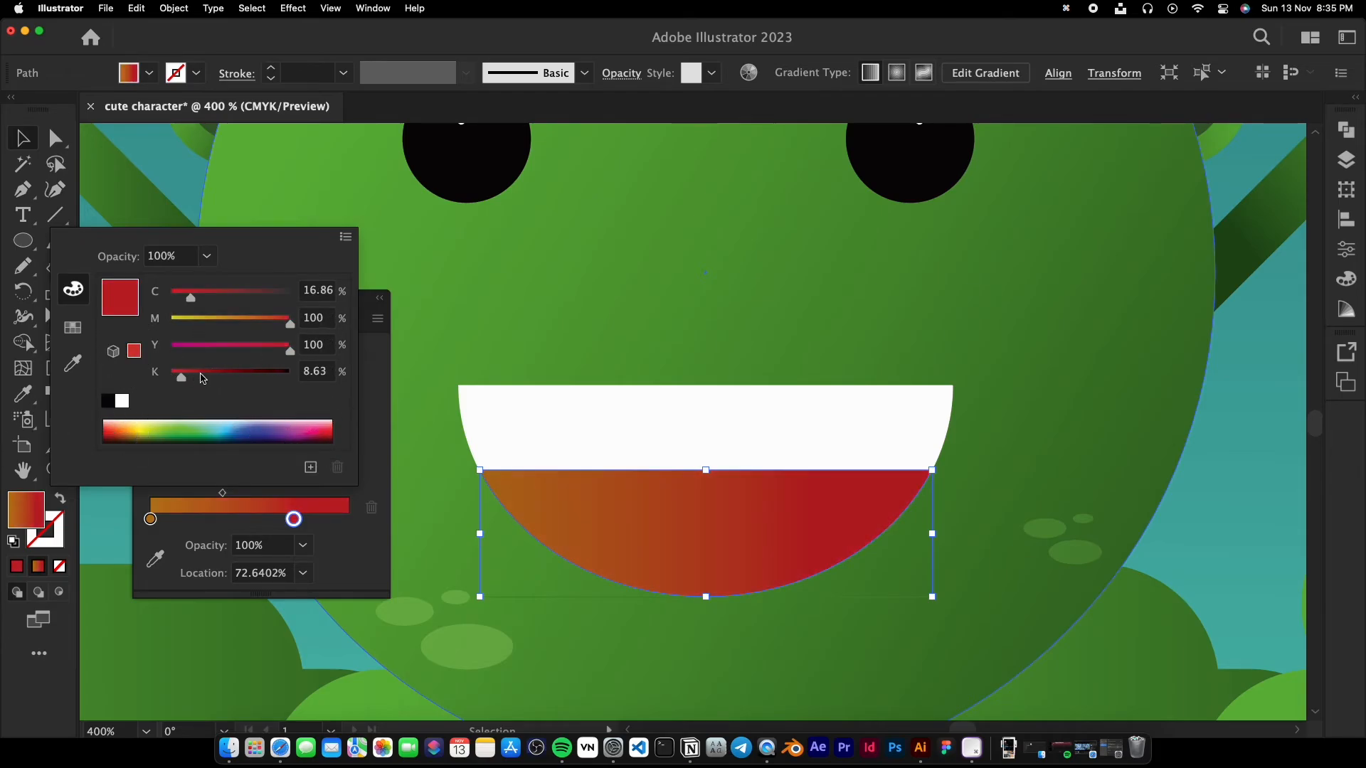
{"action": "left_click_drag", "start_coordinate": [203, 378], "coordinate": [276, 378]}
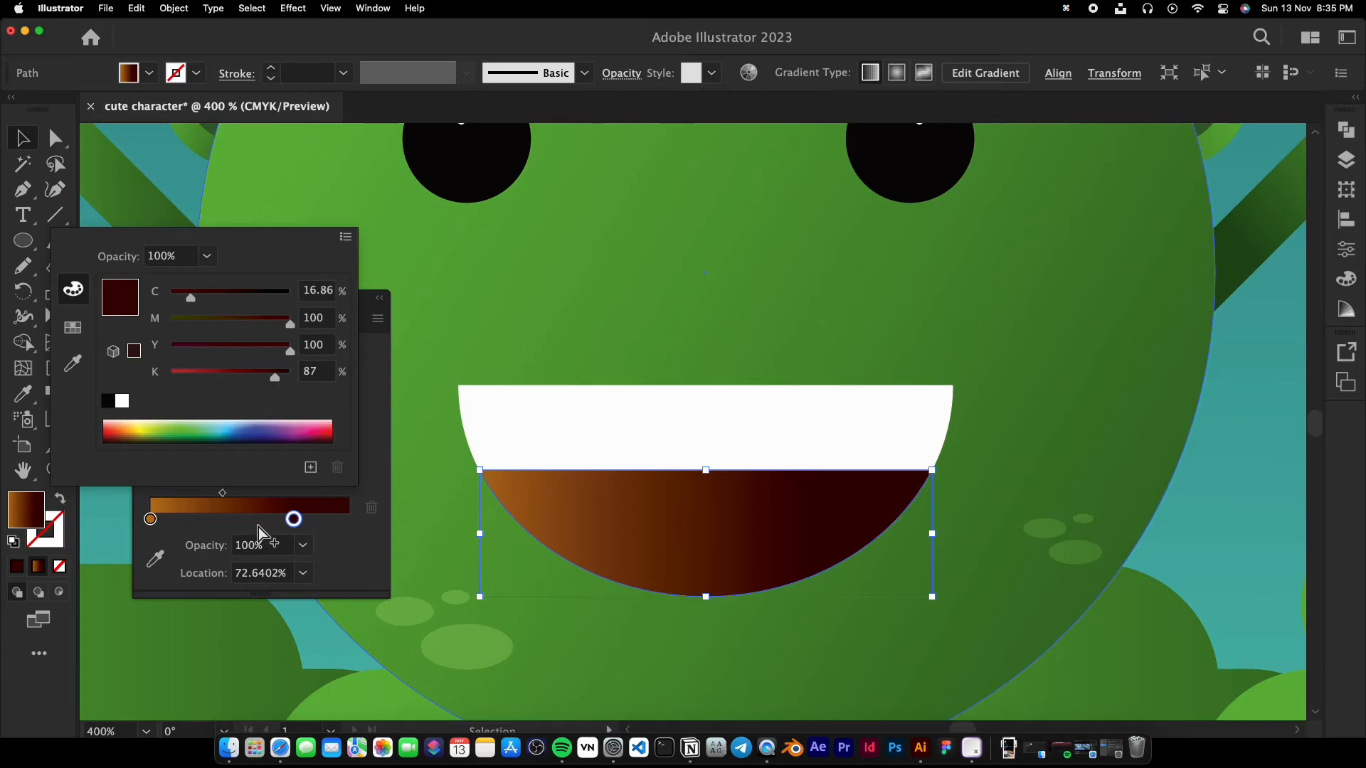
Recolour the mouth gradient's left stop to bright red.
{"action": "left_click", "coordinate": [150, 518]}
{"action": "double_click", "coordinate": [150, 518]}
{"action": "left_click", "coordinate": [114, 427]}
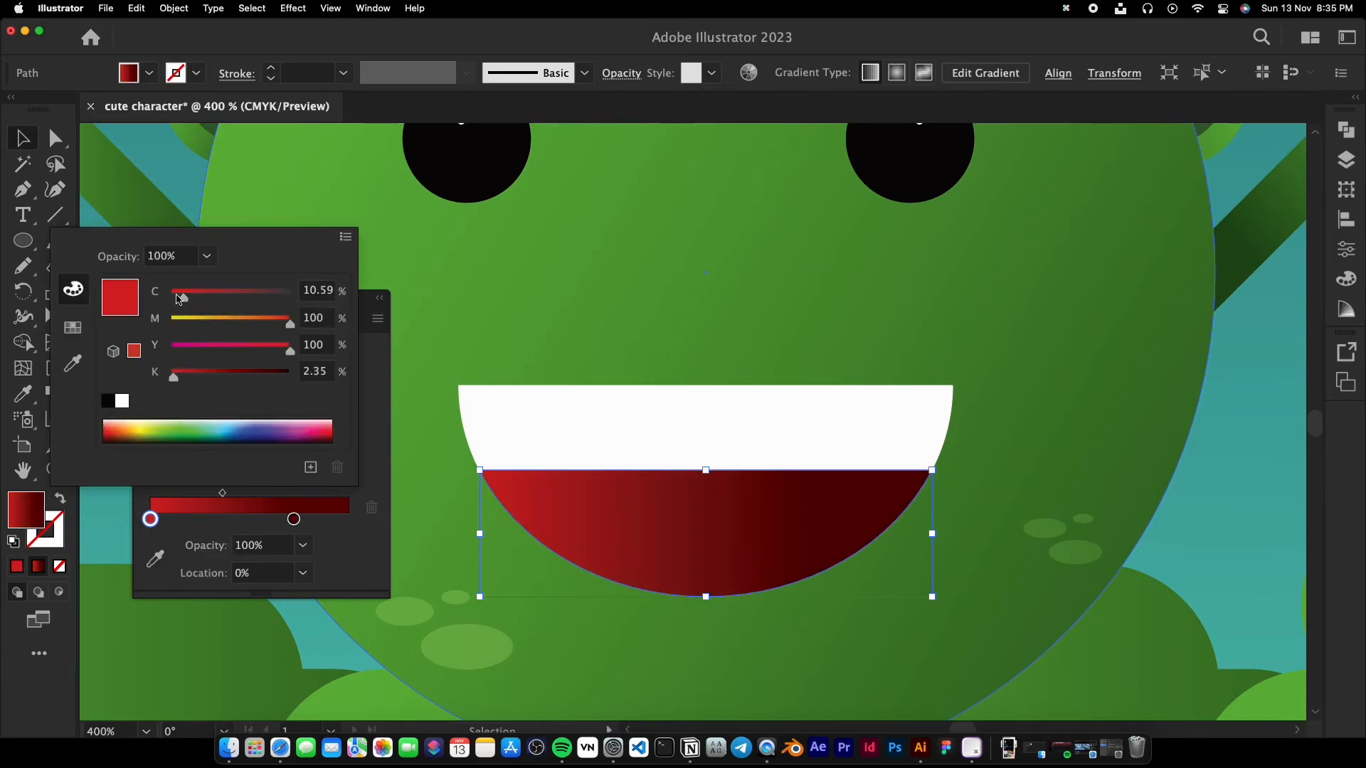
{"action": "key", "text": "Escape"}
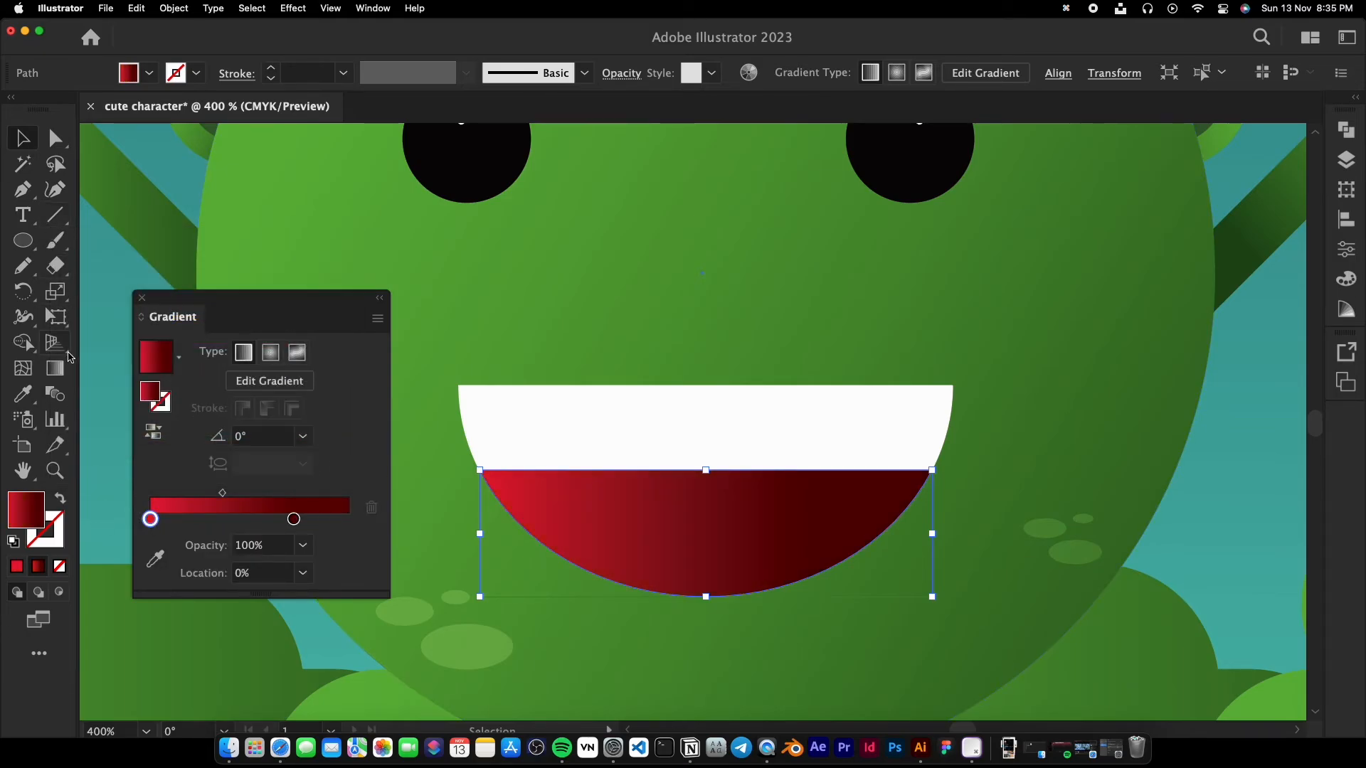
Redirect the mouth gradient to run vertically, bright red at the bottom and dark red just under the teeth.
{"action": "key", "text": "g"}
{"action": "mouse_move", "coordinate": [916, 447]}
{"action": "left_mouse_down"}
{"action": "mouse_move", "coordinate": [500, 359]}
{"action": "mouse_move", "coordinate": [719, 366]}
{"action": "mouse_move", "coordinate": [704, 370]}
{"action": "mouse_move", "coordinate": [709, 307]}
{"action": "mouse_move", "coordinate": [696, 577]}
{"action": "left_mouse_up"}
{"action": "mouse_move", "coordinate": [722, 314]}
{"action": "left_mouse_down"}
{"action": "mouse_move", "coordinate": [695, 583]}
{"action": "mouse_move", "coordinate": [710, 376]}
{"action": "mouse_move", "coordinate": [710, 427]}
{"action": "left_mouse_up"}
{"action": "left_click_drag", "start_coordinate": [694, 518], "coordinate": [697, 485]}
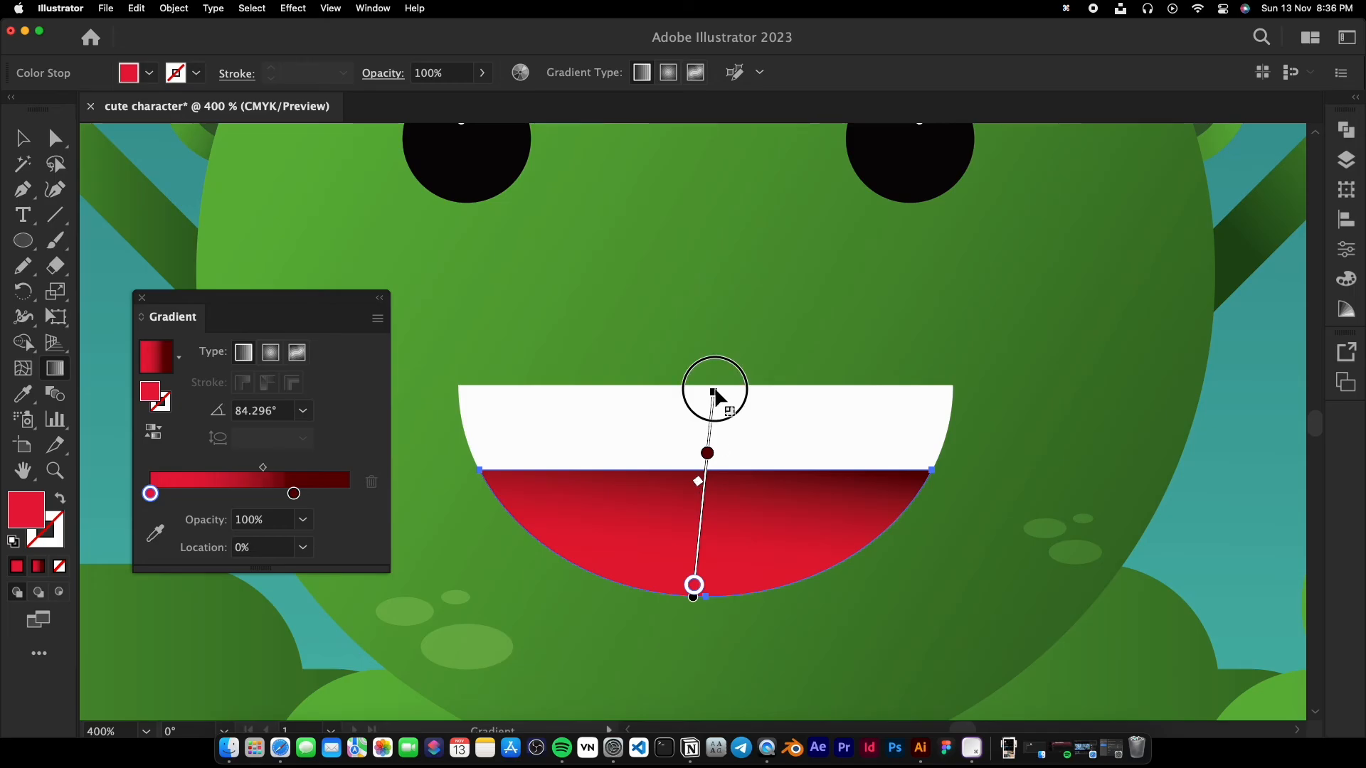
{"action": "left_click_drag", "start_coordinate": [694, 597], "coordinate": [709, 609]}
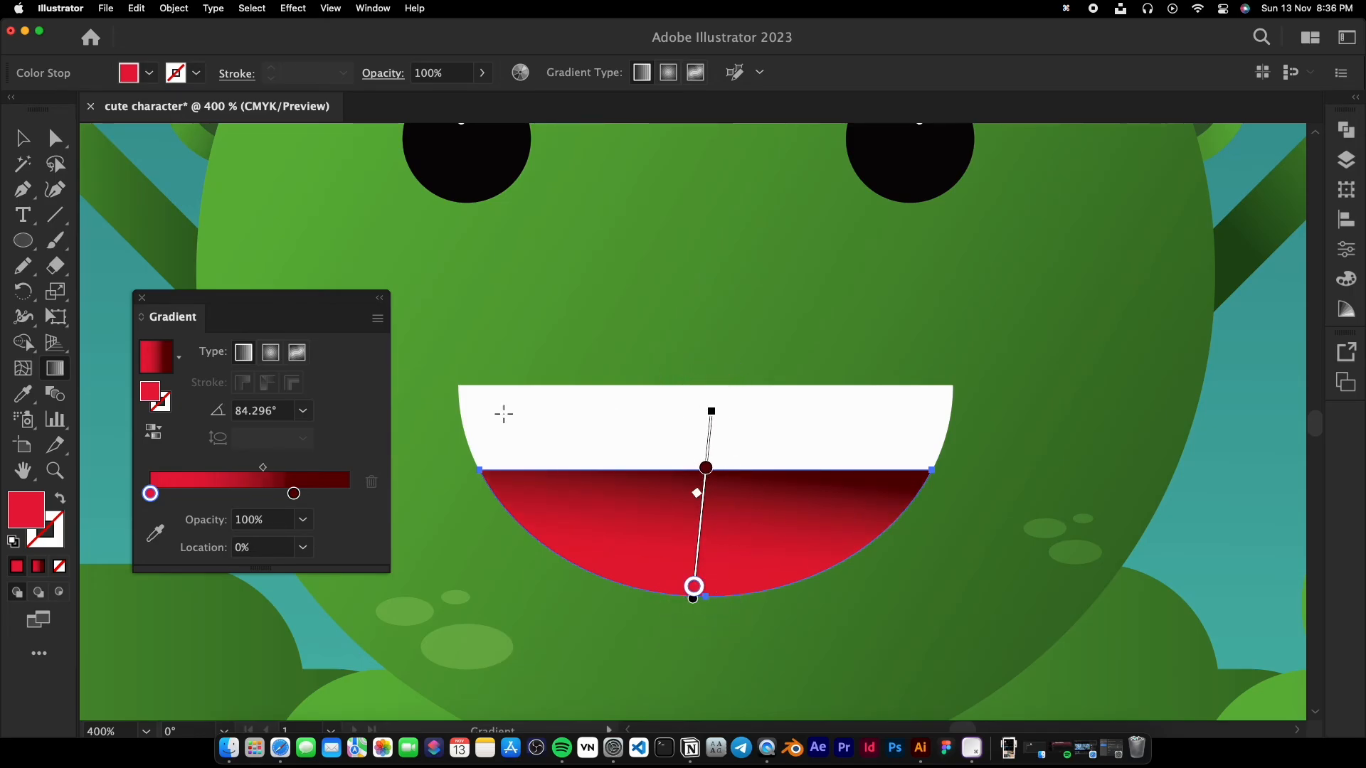
Set the mouth gradient's angle to 90°.
{"action": "key", "text": "Up"}
{"action": "key", "text": "Up"}
{"action": "key", "text": "Up"}
{"action": "key", "text": "Up"}
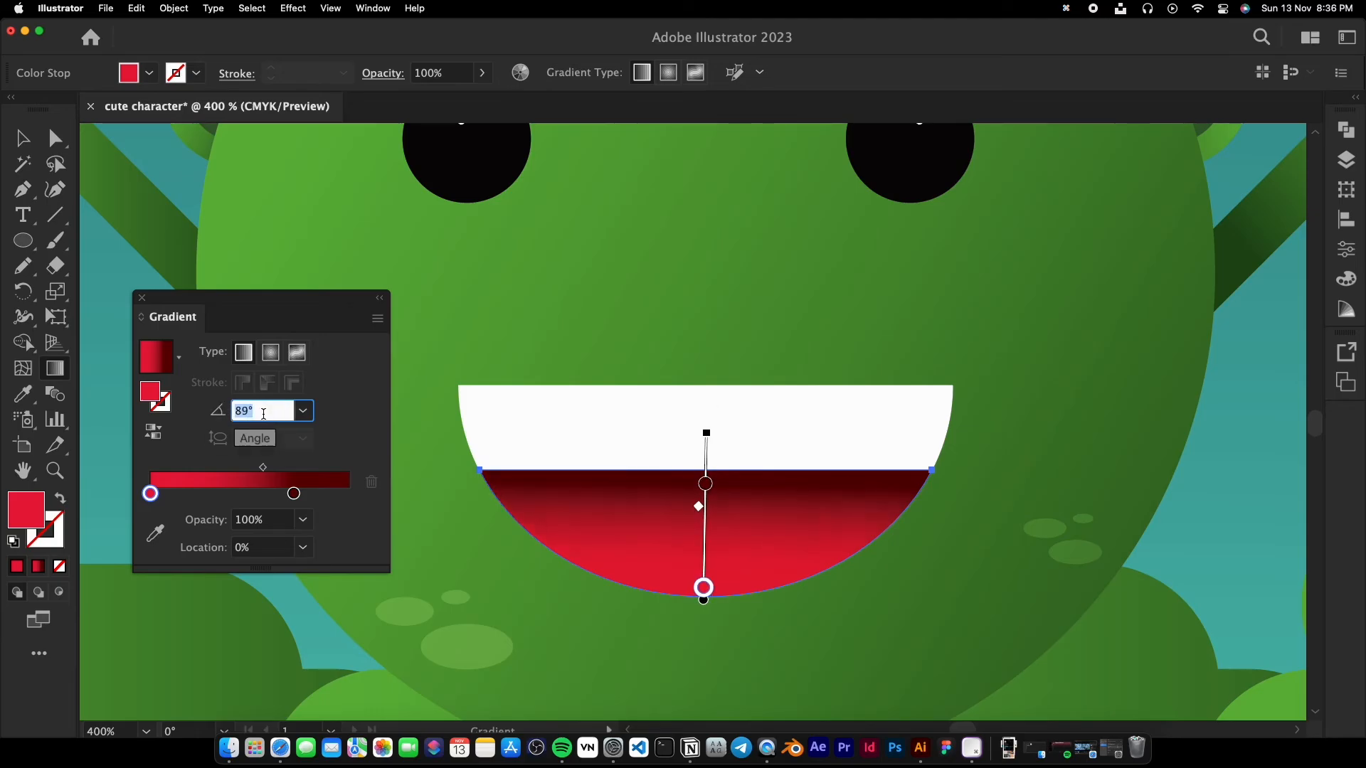
{"action": "key", "text": "v"}
Shift the mouth gradient's dark stop slightly outward and move the midpoint to about 61%.
{"action": "left_click", "coordinate": [1130, 472]}
{"action": "scroll", "coordinate": [1130, 474], "scroll_direction": "down", "scroll_amount": 2}
{"action": "left_click_drag", "start_coordinate": [925, 563], "coordinate": [651, 562]}
{"action": "left_click", "coordinate": [236, 242]}
{"action": "key", "text": "a"}
{"action": "left_click", "coordinate": [685, 507]}
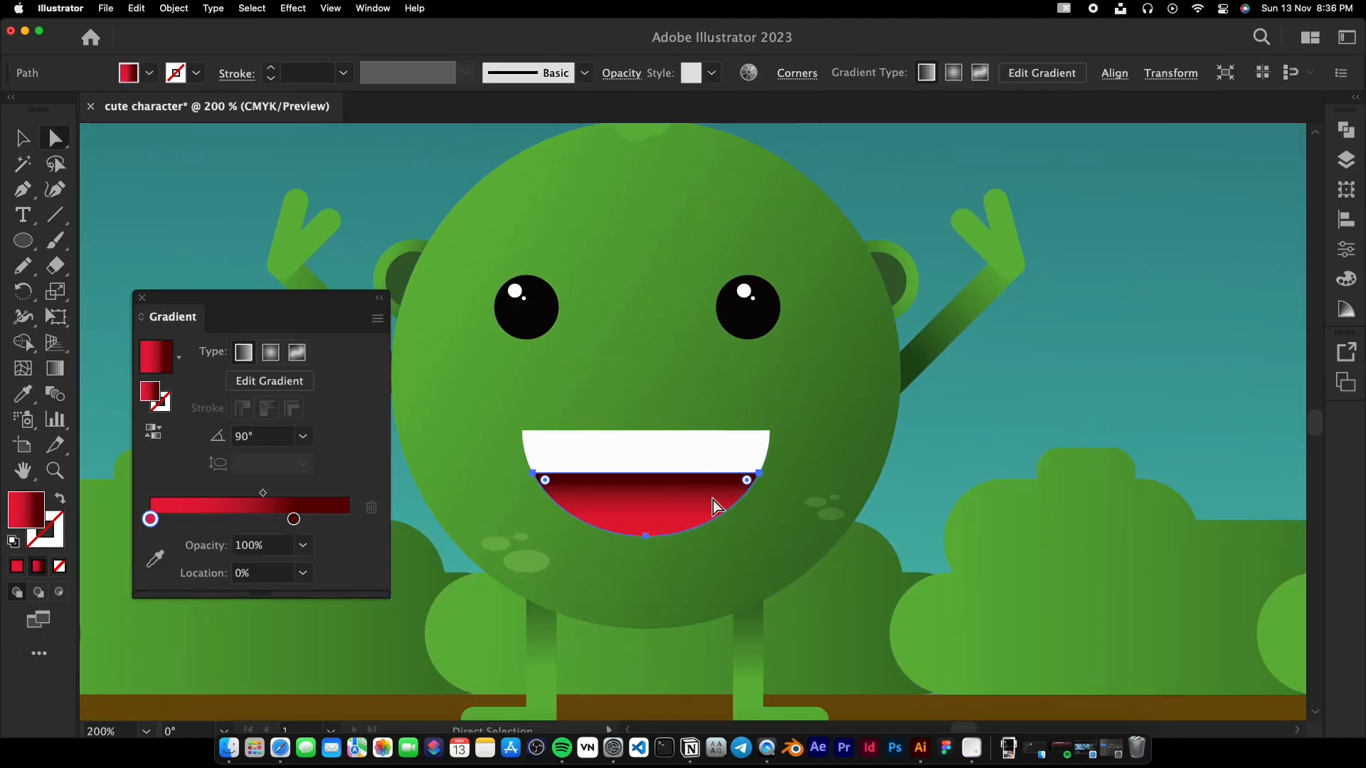
{"action": "left_click_drag", "start_coordinate": [274, 493], "coordinate": [253, 494]}
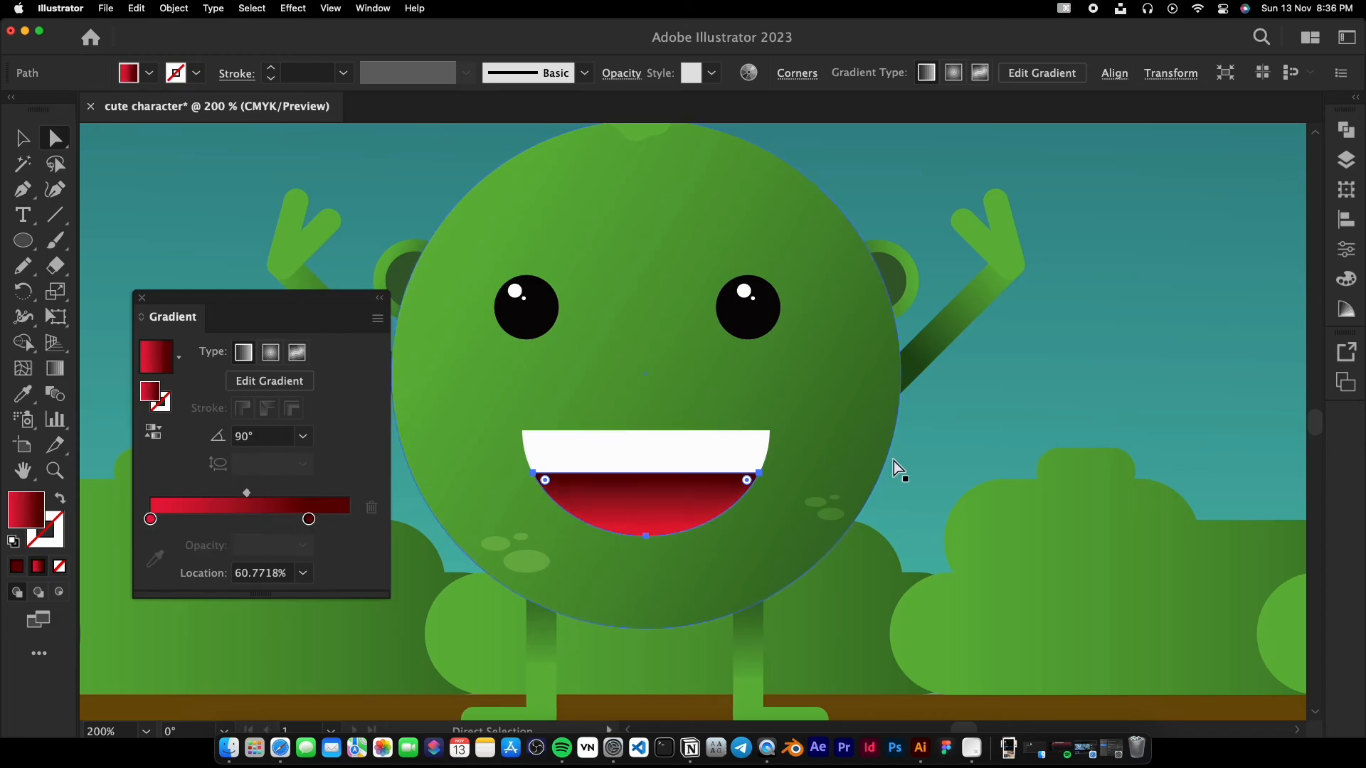
Fill the character's teeth with a linear gradient running from white to black.
{"action": "left_click", "coordinate": [758, 455]}
{"action": "left_click", "coordinate": [154, 368]}
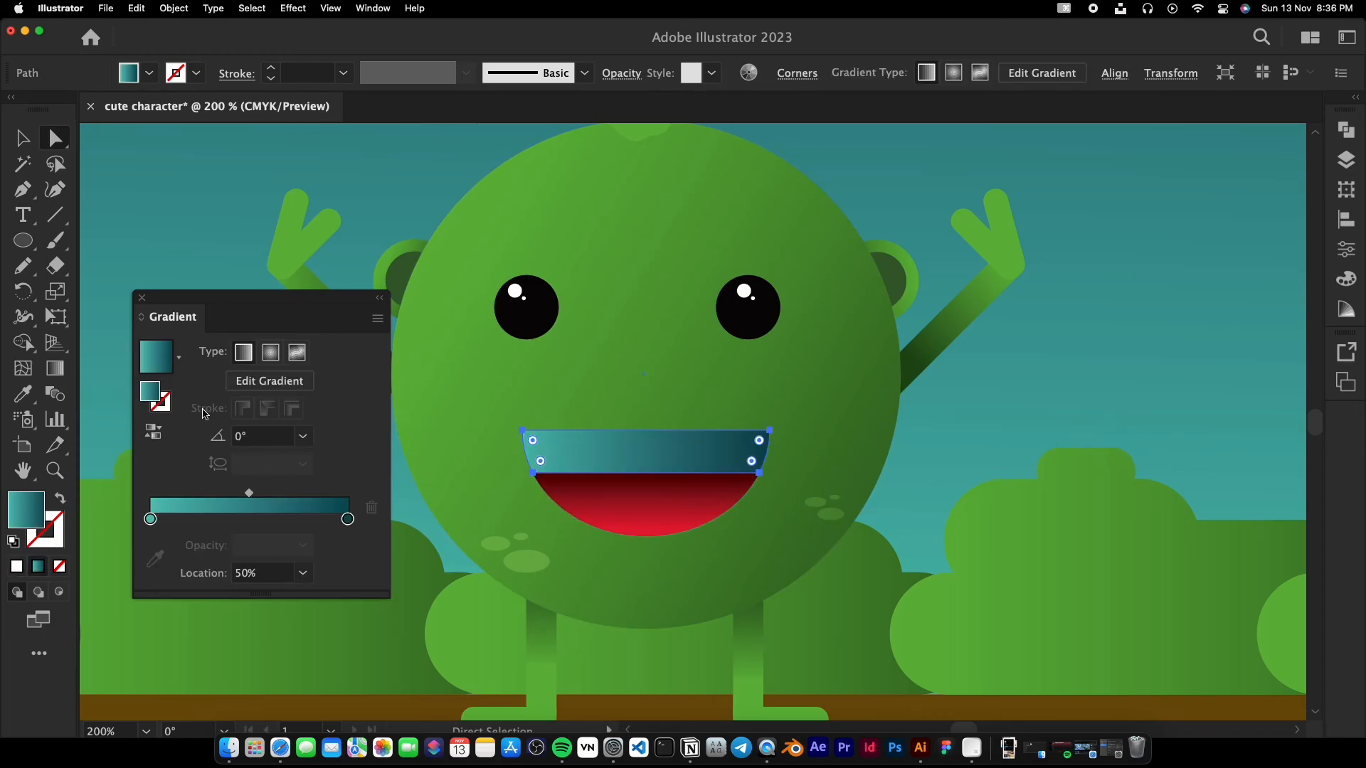
{"action": "double_click", "coordinate": [150, 519]}
{"action": "left_click", "coordinate": [121, 399]}
{"action": "left_click", "coordinate": [348, 519]}
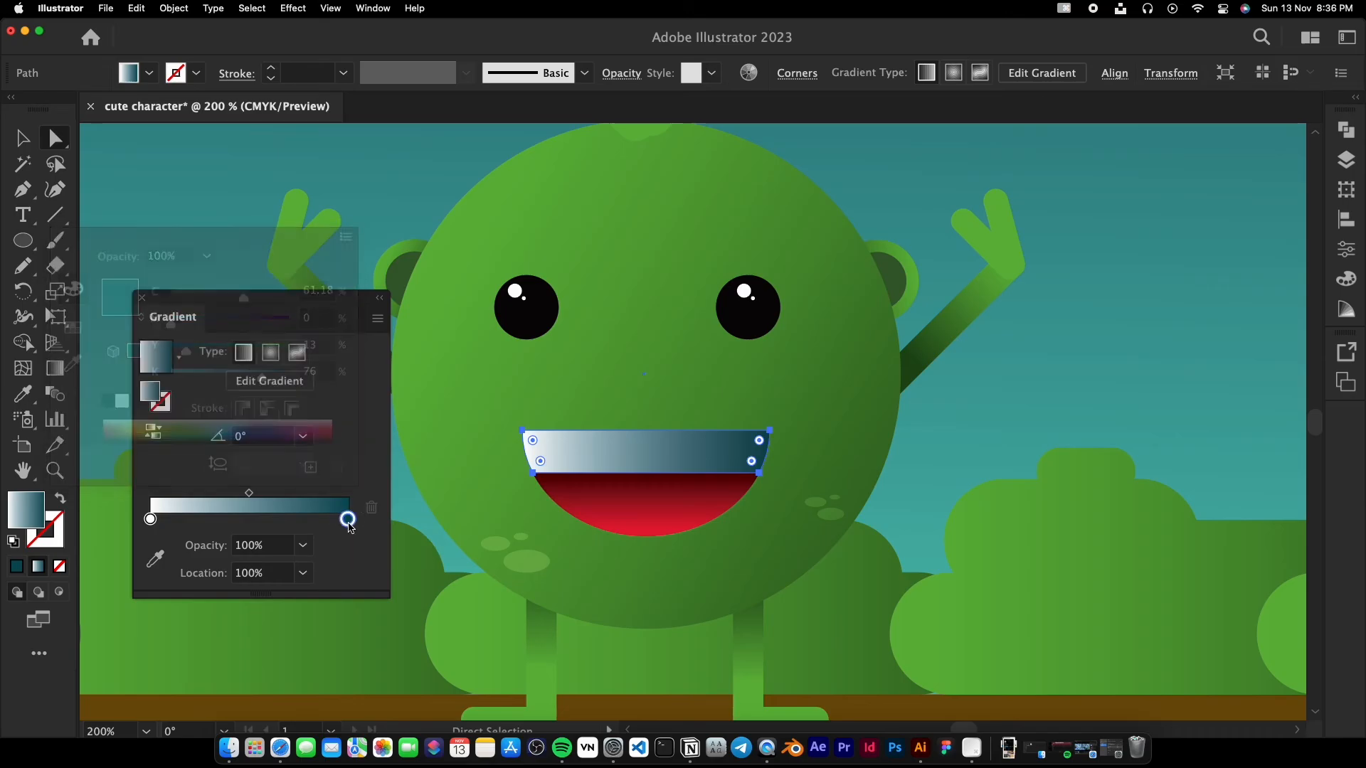
{"action": "double_click", "coordinate": [348, 519]}
{"action": "left_click", "coordinate": [218, 451]}
{"action": "left_click", "coordinate": [761, 490]}
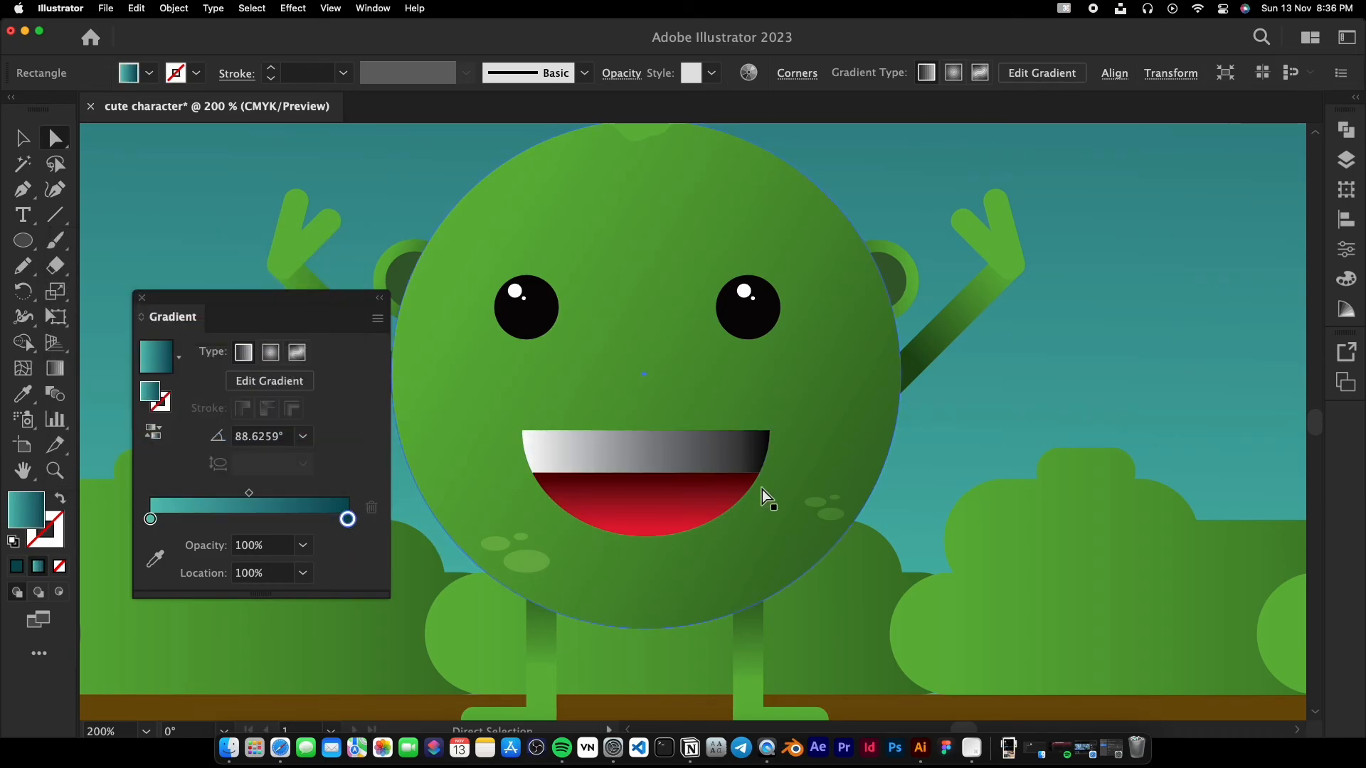
Set the teeth gradient's angle to 90° and stretch its black end well above the mouth for soft grey shading.
{"action": "type", "text": "90"}
{"action": "key", "text": "Return"}
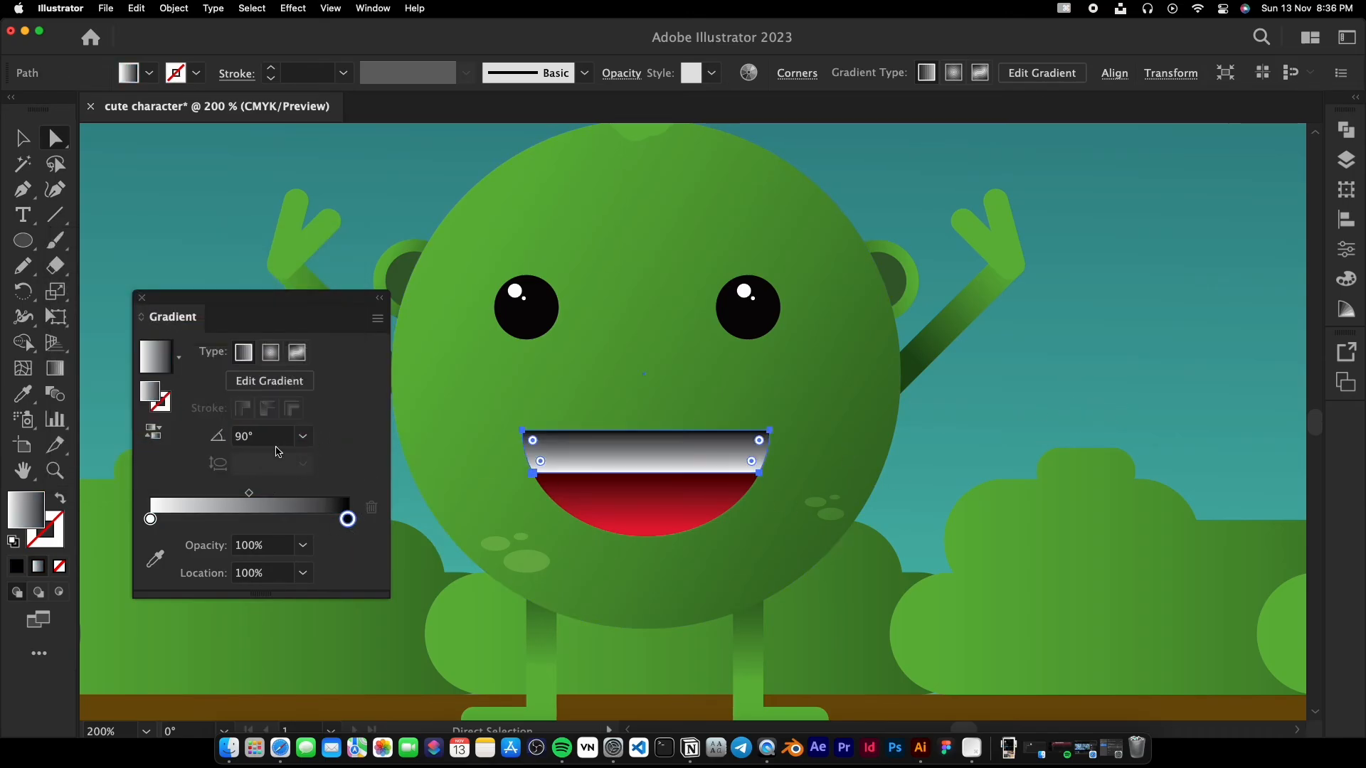
{"action": "key", "text": "g"}
{"action": "left_click_drag", "start_coordinate": [648, 418], "coordinate": [653, 342]}
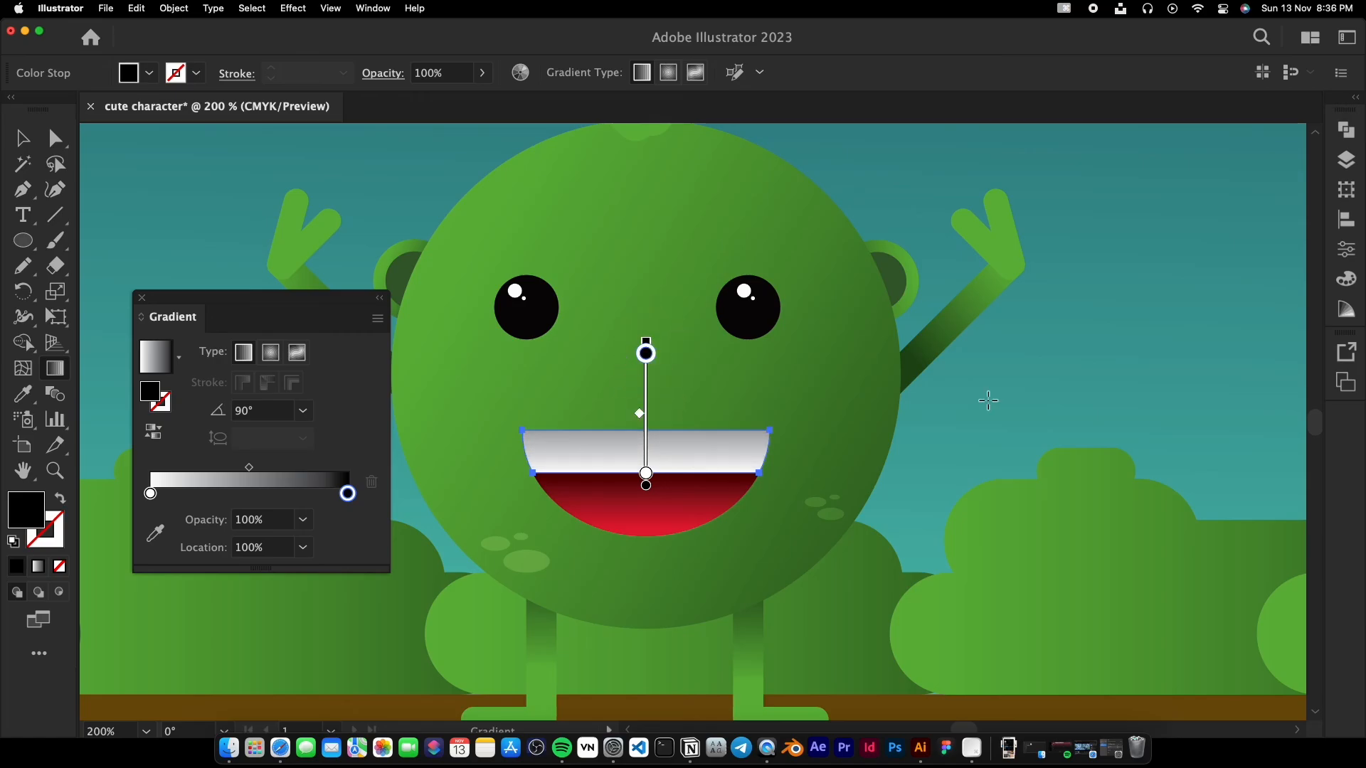
{"action": "key", "text": "v"}
{"action": "left_click", "coordinate": [1054, 423]}
{"action": "scroll", "coordinate": [903, 491], "scroll_direction": "down", "scroll_amount": 1}
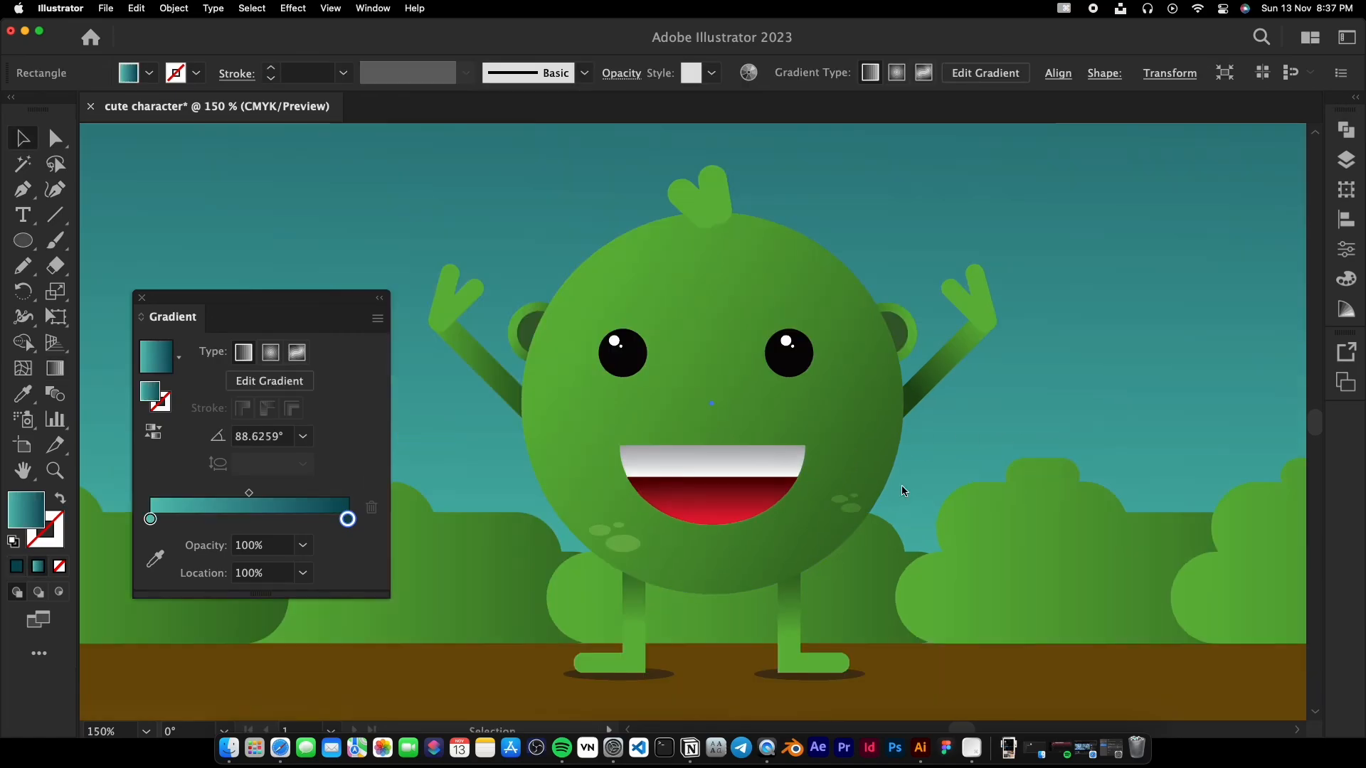
Add a shadow behind the left eye using a black copy of its circle at 42% opacity, offset slightly down and right.
{"action": "left_click", "coordinate": [630, 370]}
{"action": "scroll", "coordinate": [630, 370], "scroll_direction": "up", "scroll_amount": 2}
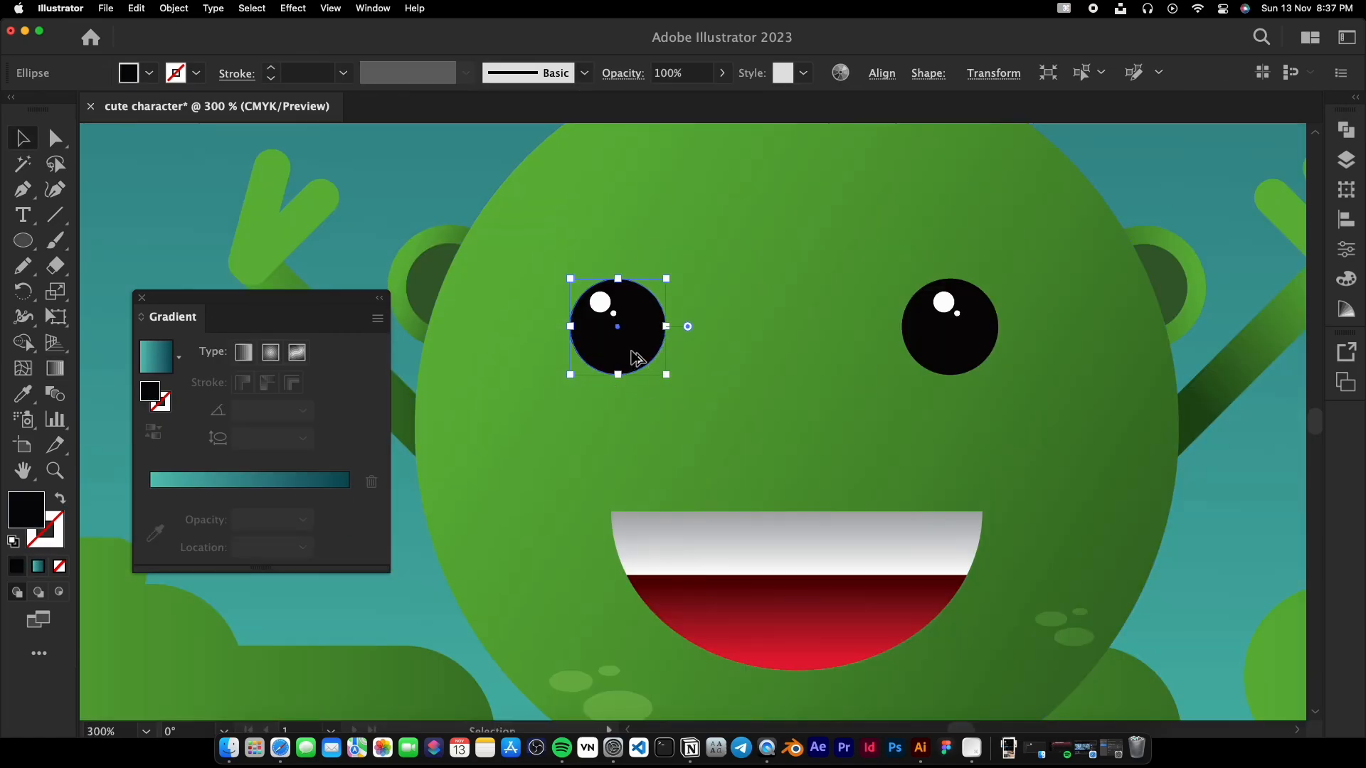
{"action": "left_click_drag", "start_coordinate": [635, 359], "coordinate": [645, 367]}
{"action": "right_click", "coordinate": [646, 368]}
{"action": "left_click", "coordinate": [722, 77]}
{"action": "left_click", "coordinate": [722, 77]}
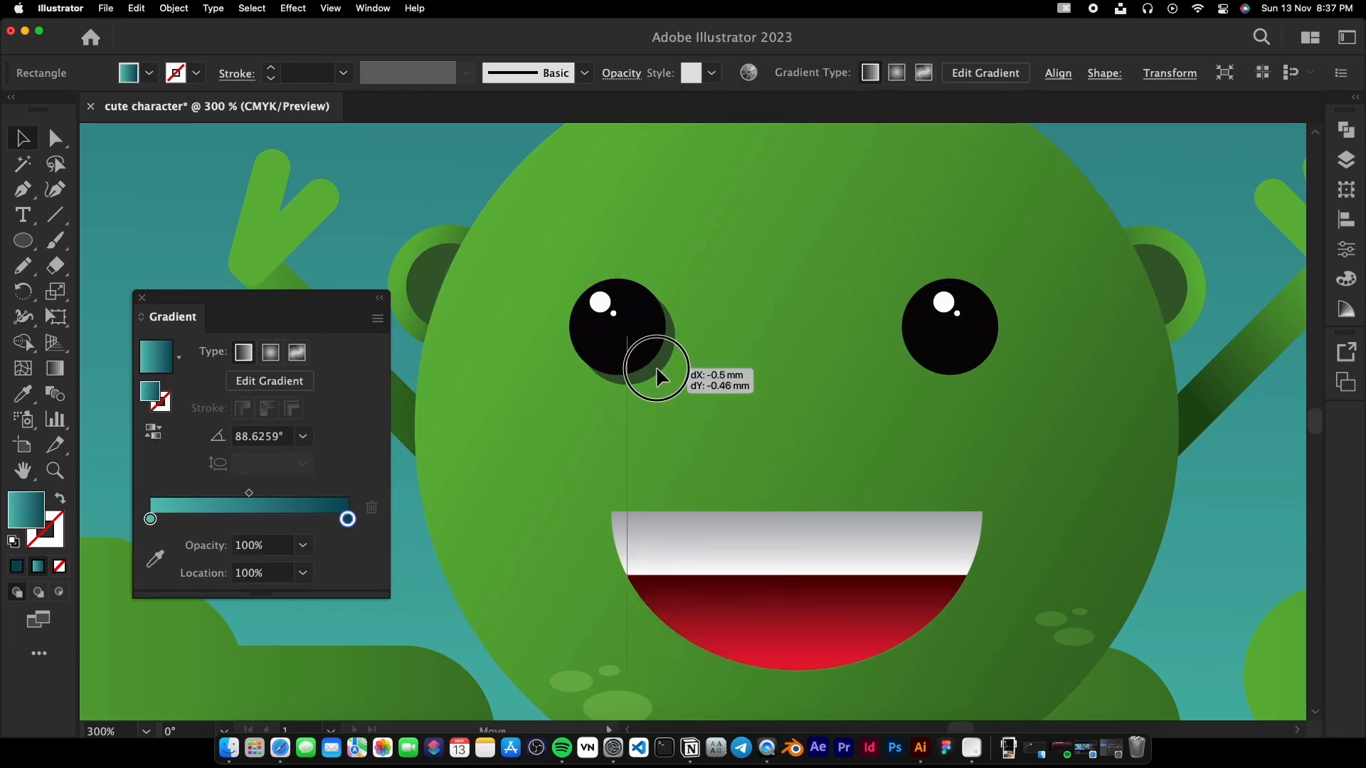
{"action": "scroll", "coordinate": [655, 366], "scroll_direction": "down", "scroll_amount": 1}
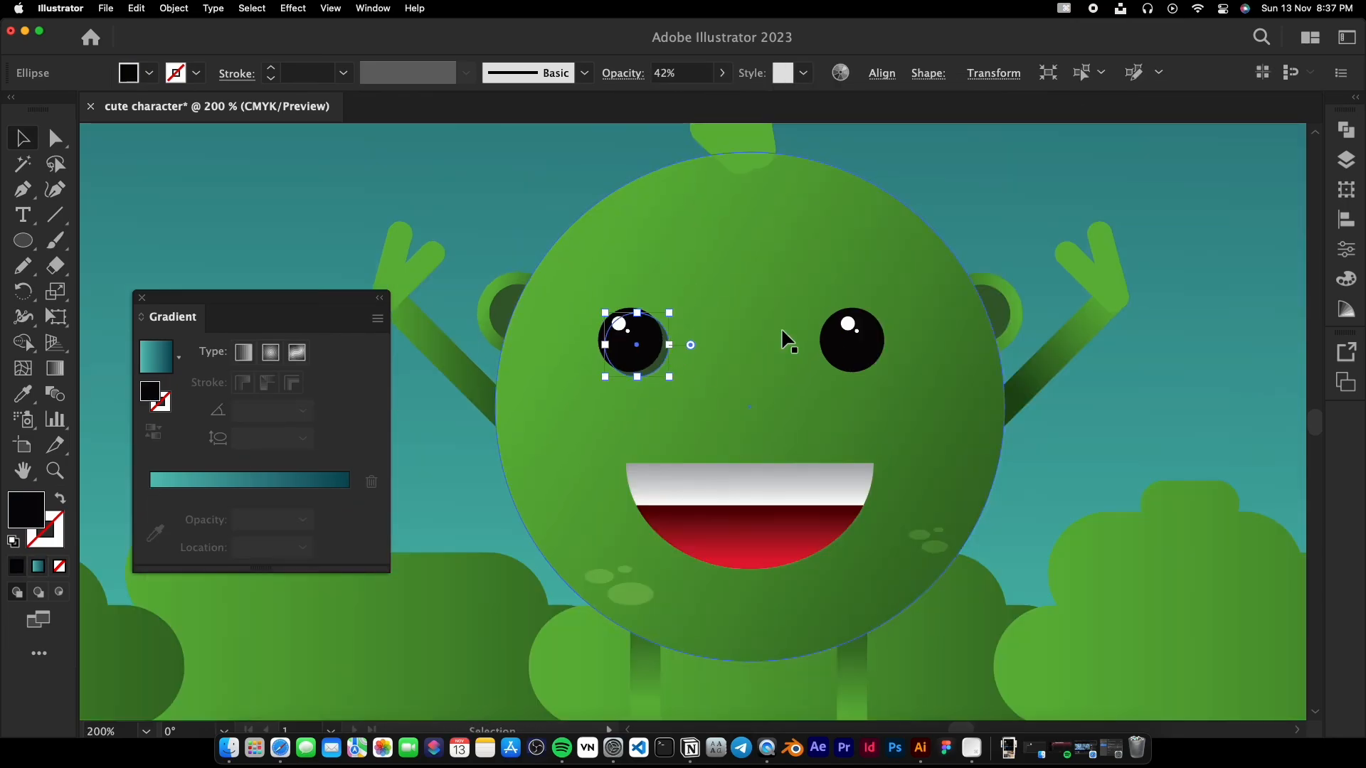
Add a matching translucent shadow behind the right eye from a copy of its circle, offset slightly down and right.
{"action": "key", "text": "super+F9"}
{"action": "left_click", "coordinate": [179, 301]}
{"action": "left_click", "coordinate": [851, 354]}
{"action": "left_click_drag", "start_coordinate": [852, 353], "coordinate": [856, 359]}
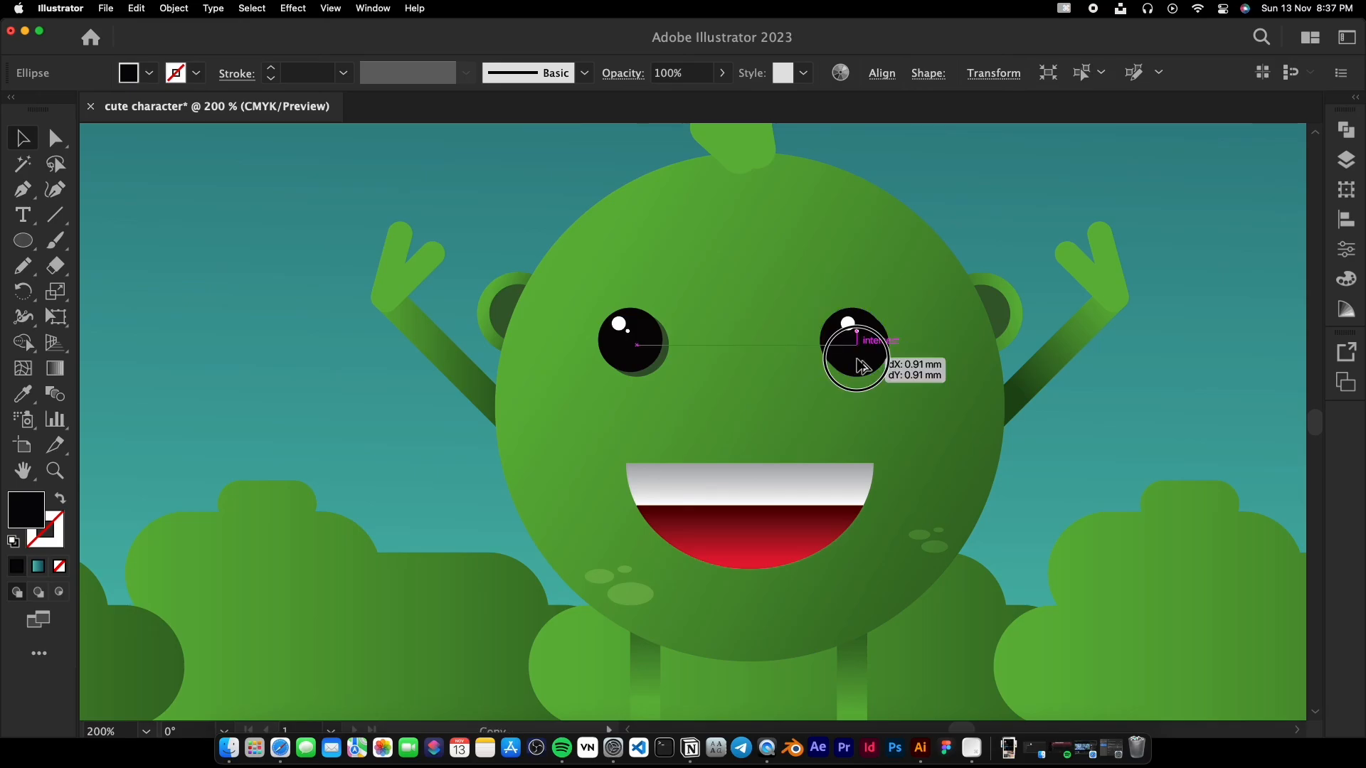
{"action": "left_click", "coordinate": [949, 220]}
{"action": "left_click", "coordinate": [658, 363]}
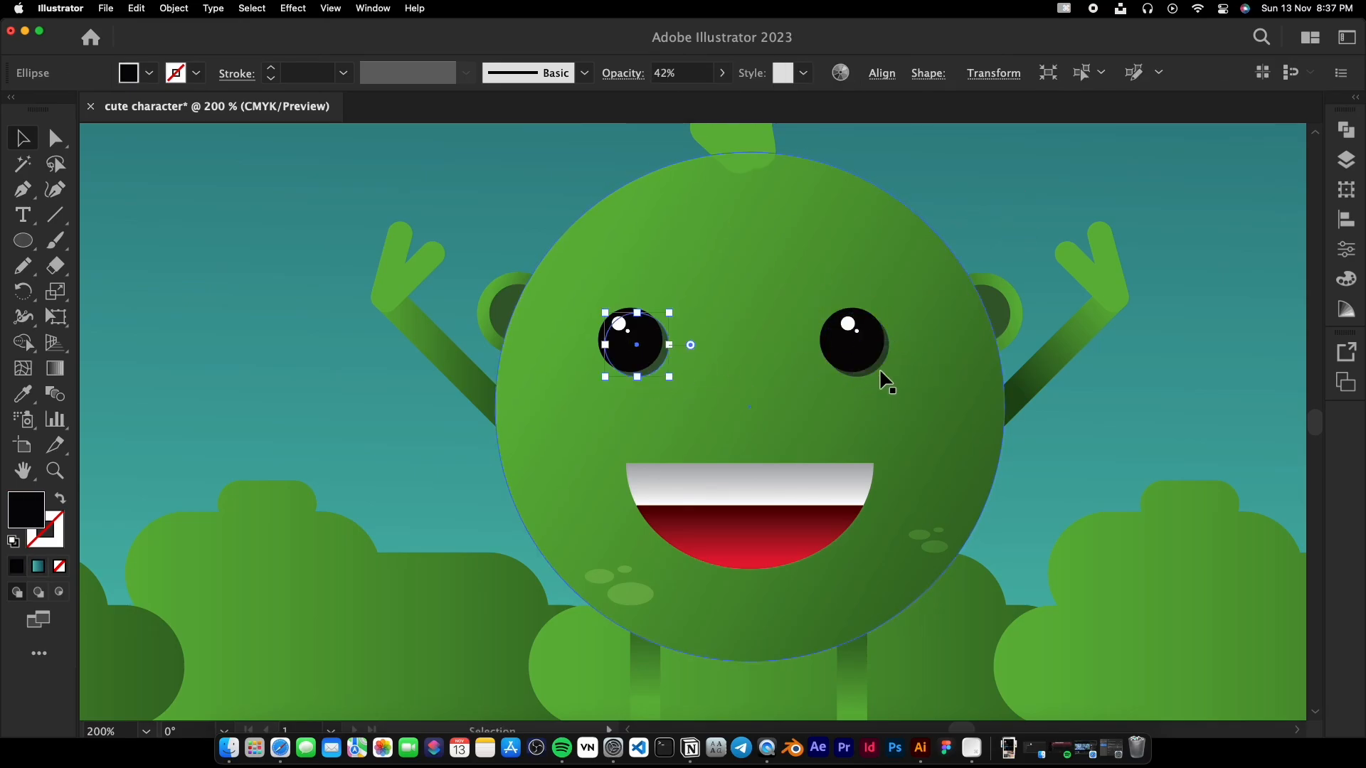
{"action": "left_click", "coordinate": [910, 345]}
{"action": "scroll", "coordinate": [910, 345], "scroll_direction": "up", "scroll_amount": 1}
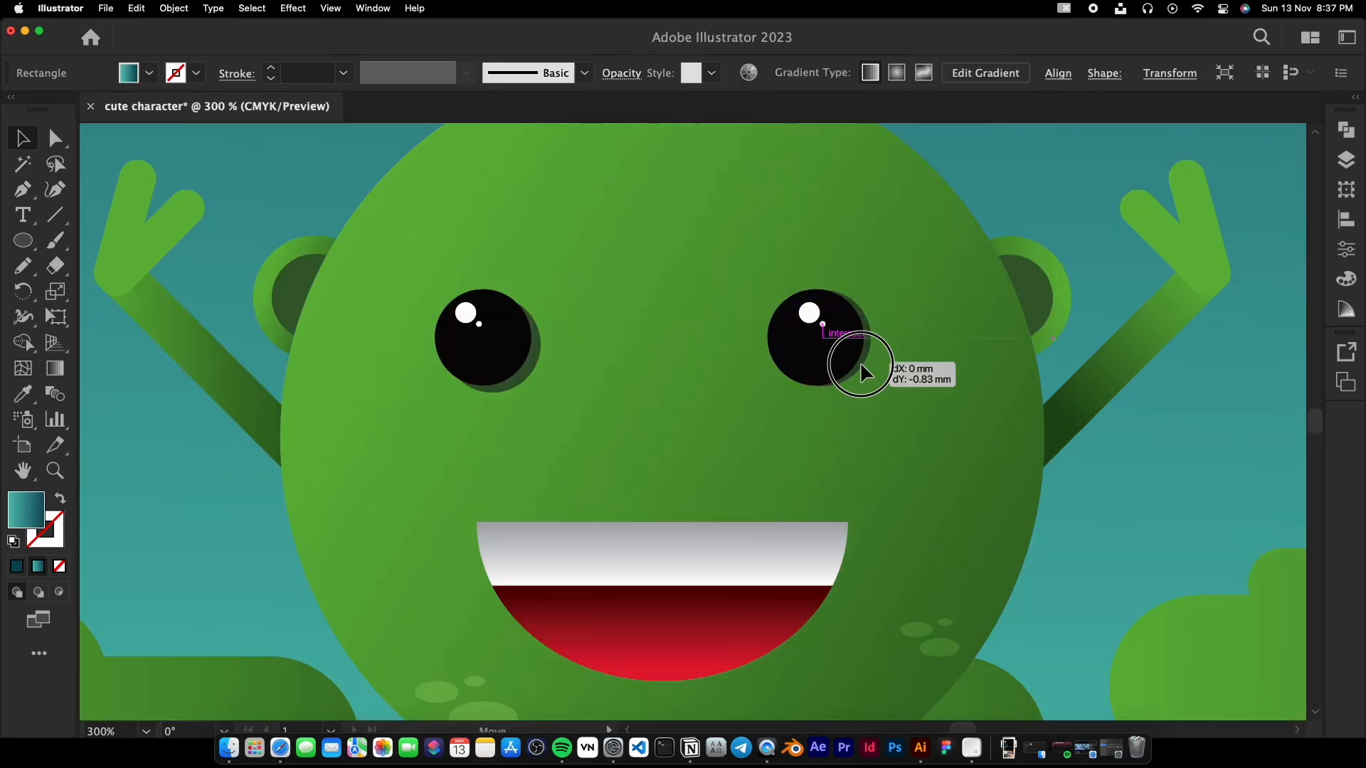
{"action": "left_click_drag", "start_coordinate": [860, 362], "coordinate": [862, 365]}
{"action": "scroll", "coordinate": [1024, 426], "scroll_direction": "down", "scroll_amount": 5}
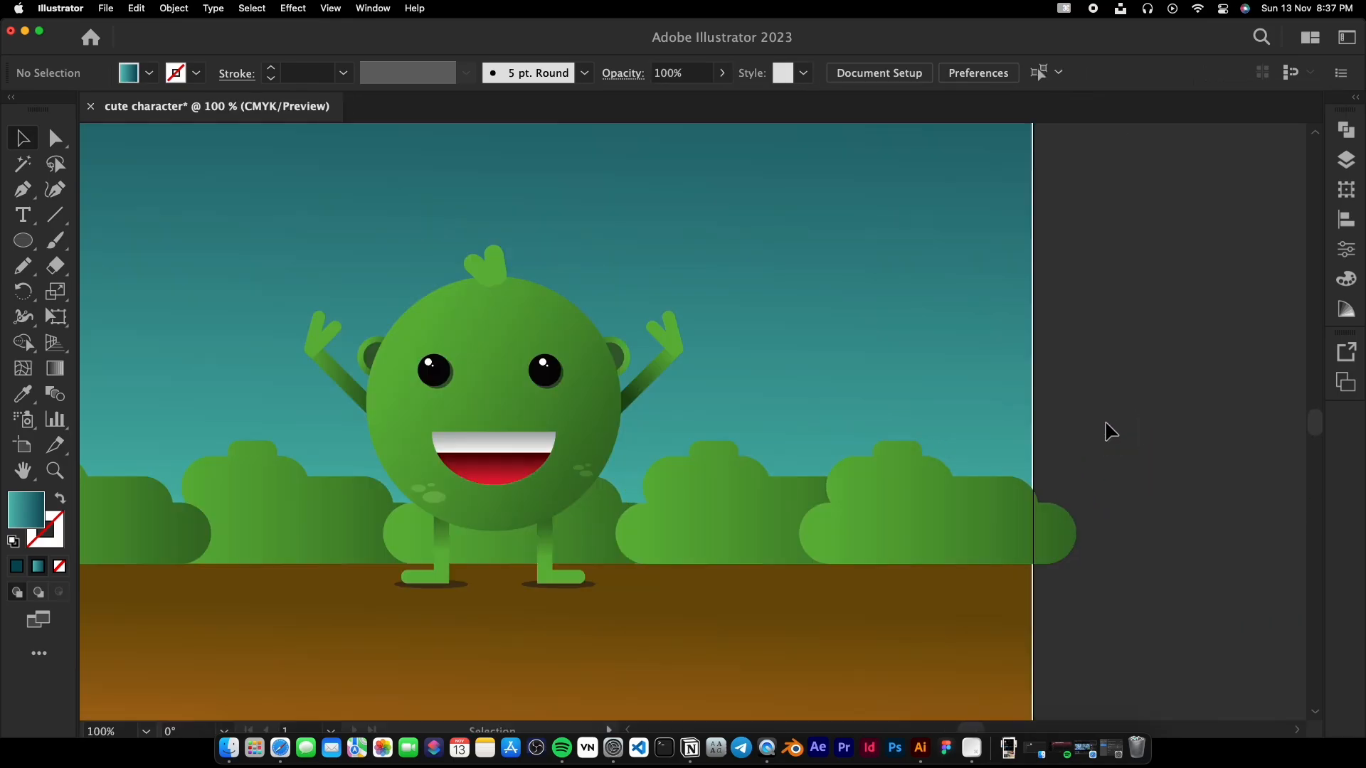
{"action": "scroll", "coordinate": [1106, 429], "scroll_direction": "left", "scroll_amount": 5}
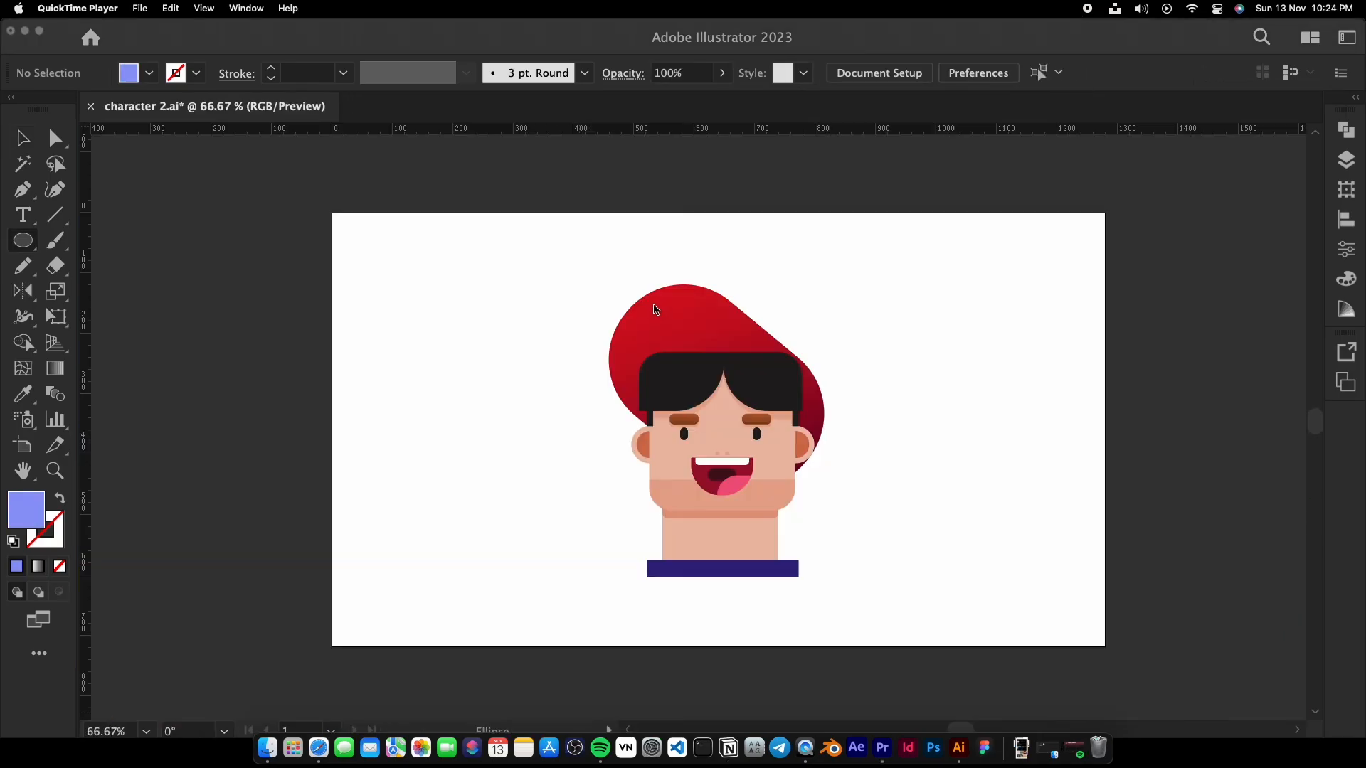
Draw a large light-purple circle in character 2.ai and move it roughly over the centre of the red-hatted character.
{"action": "left_click", "coordinate": [637, 310]}
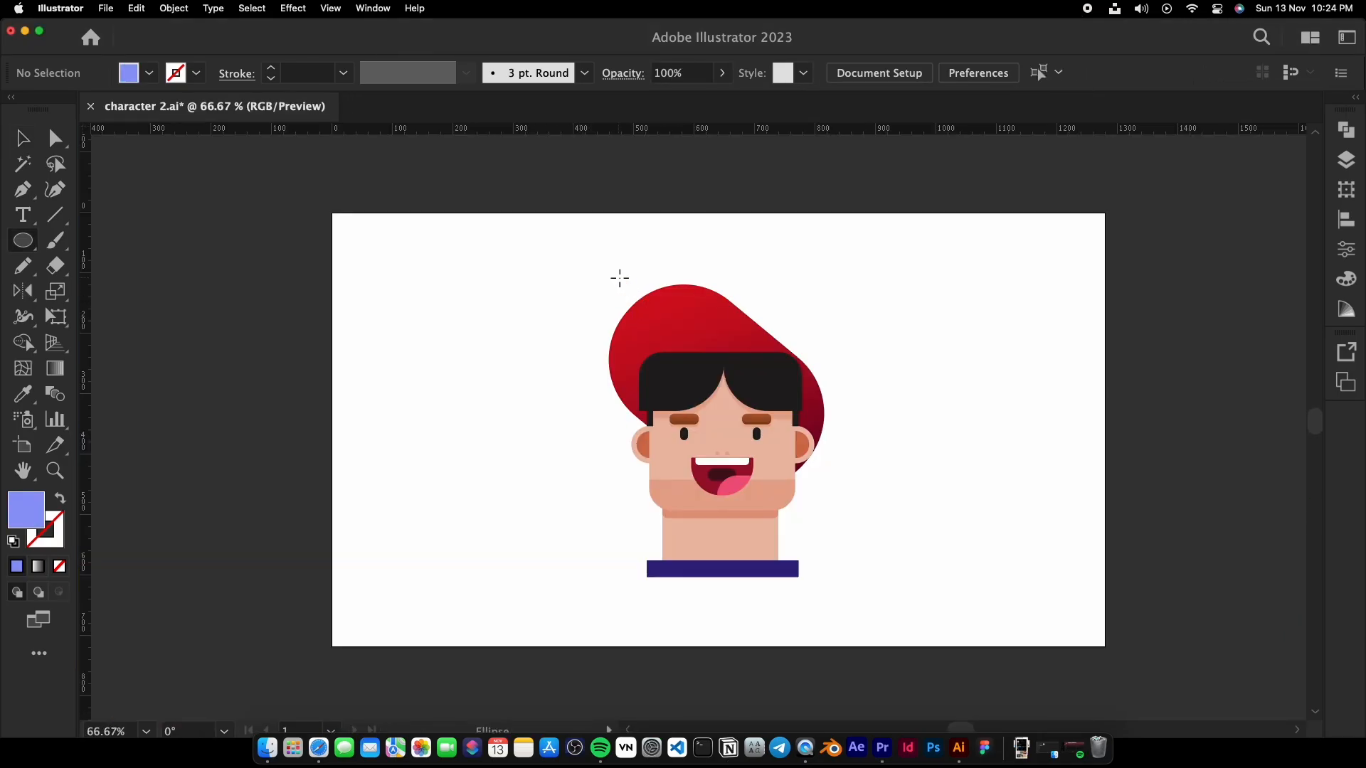
{"action": "left_click_drag", "start_coordinate": [618, 272], "coordinate": [846, 622]}
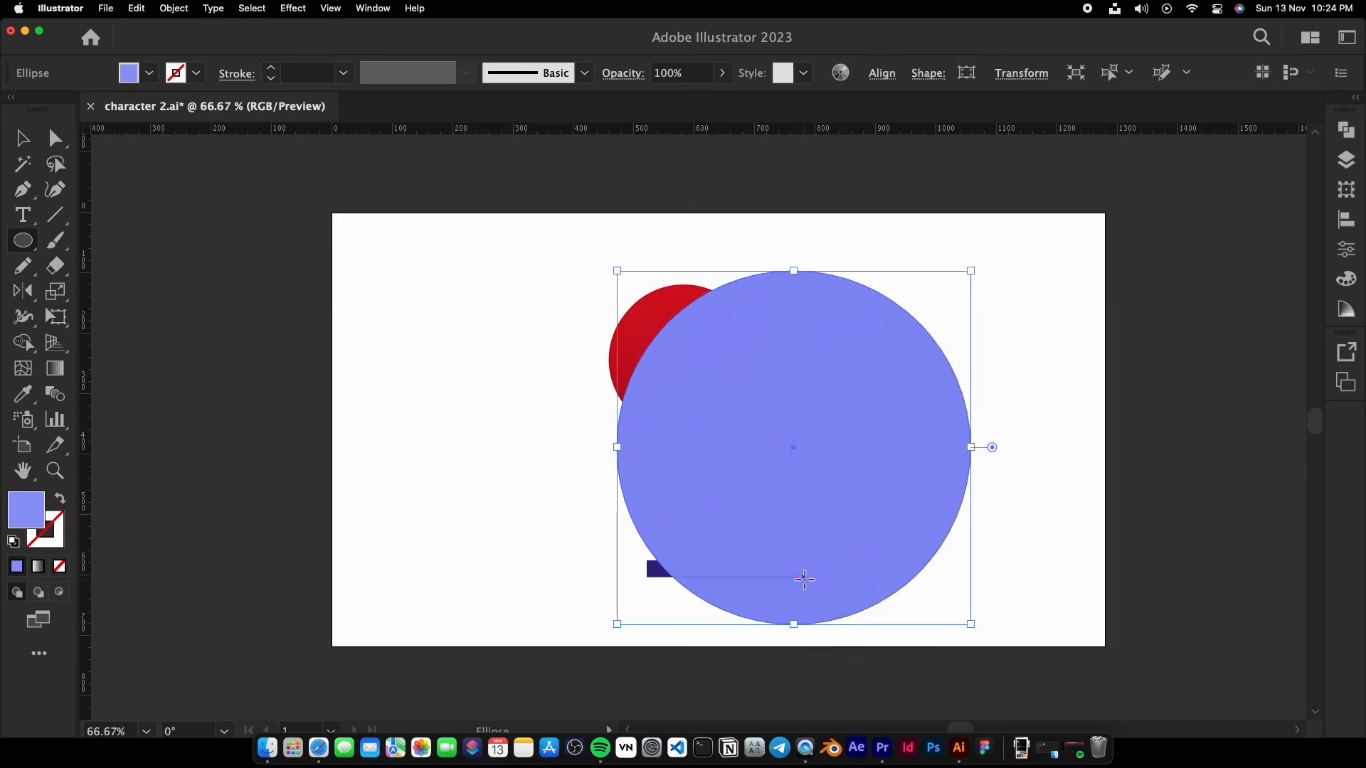
{"action": "key", "text": "v"}
{"action": "left_click_drag", "start_coordinate": [781, 554], "coordinate": [686, 529]}
{"action": "right_click", "coordinate": [687, 528]}
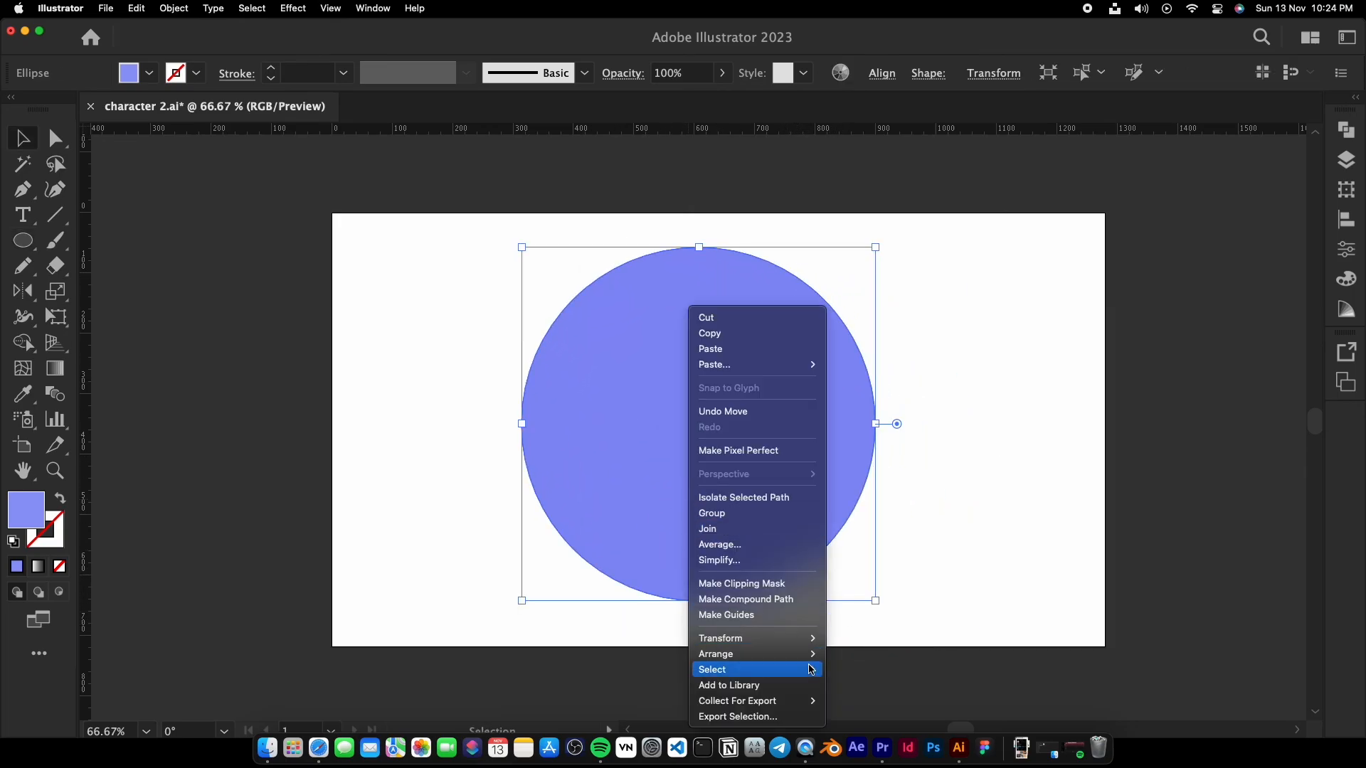
{"action": "mouse_move", "coordinate": [809, 663]}
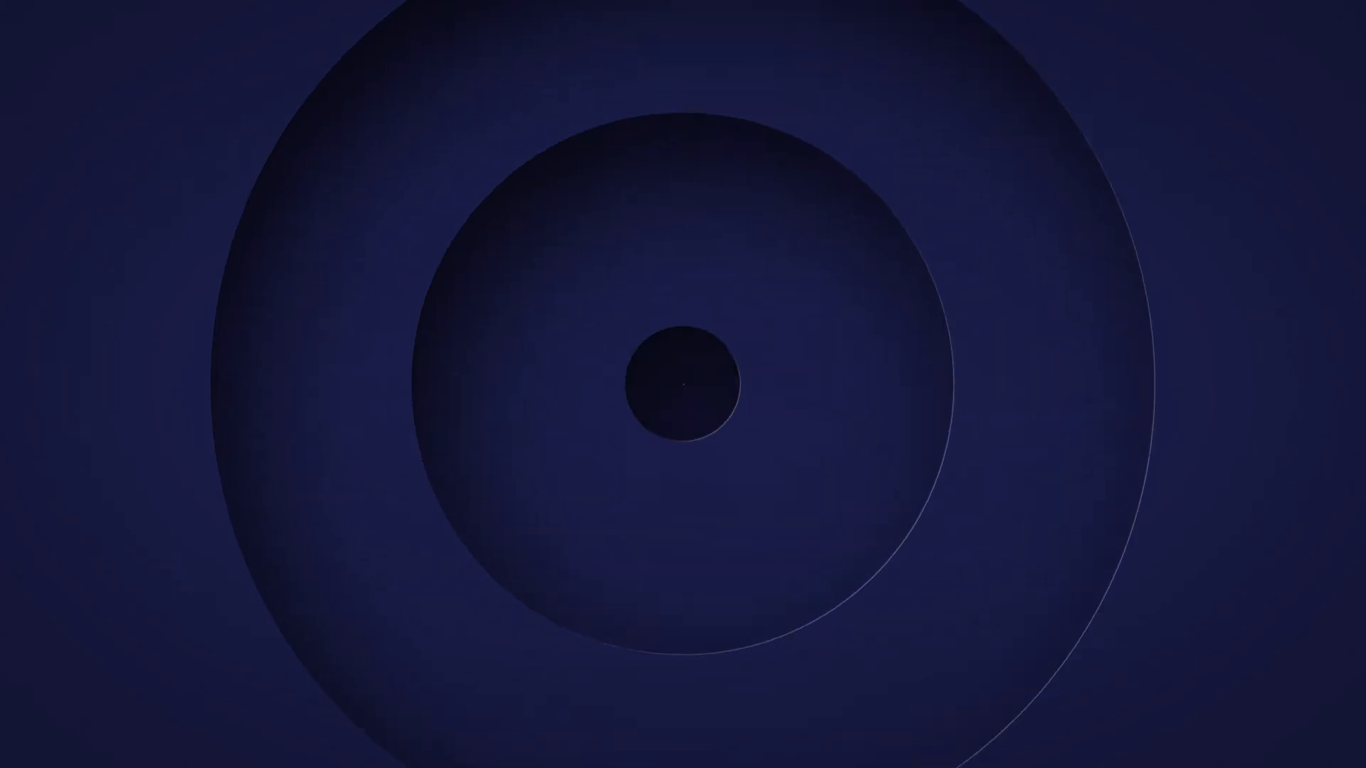